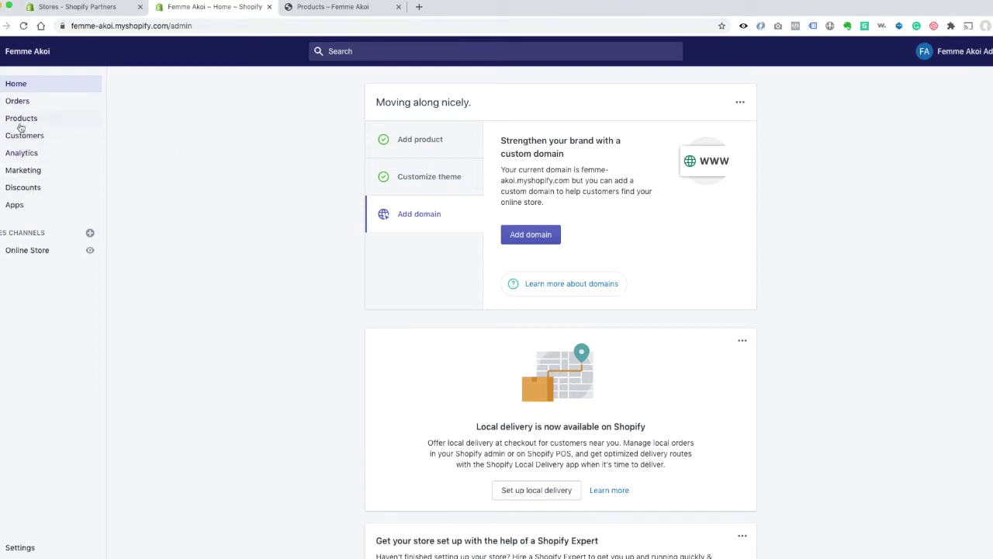
# Open a blank Create collection form from Products > Collections.
pyautogui.click(50, 123)
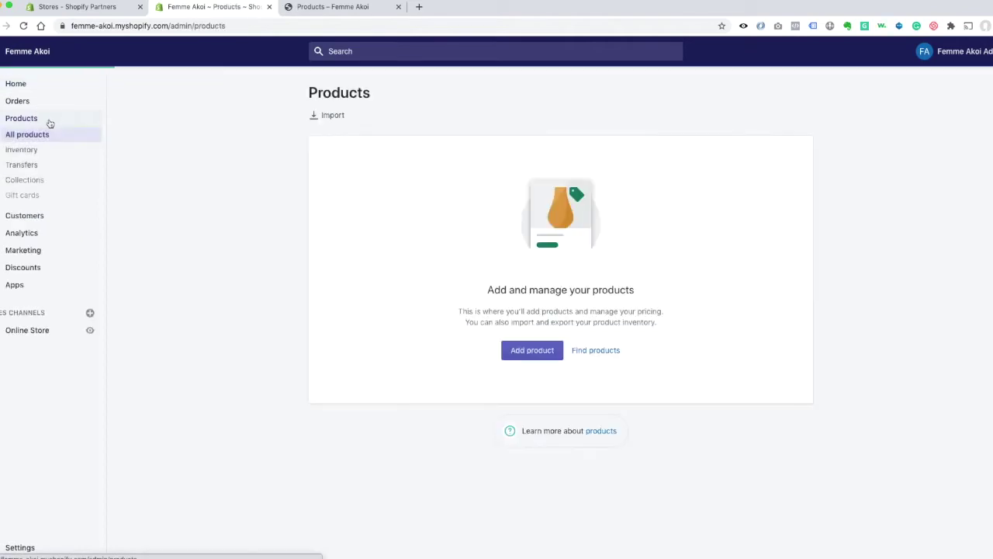
pyautogui.click(45, 183)
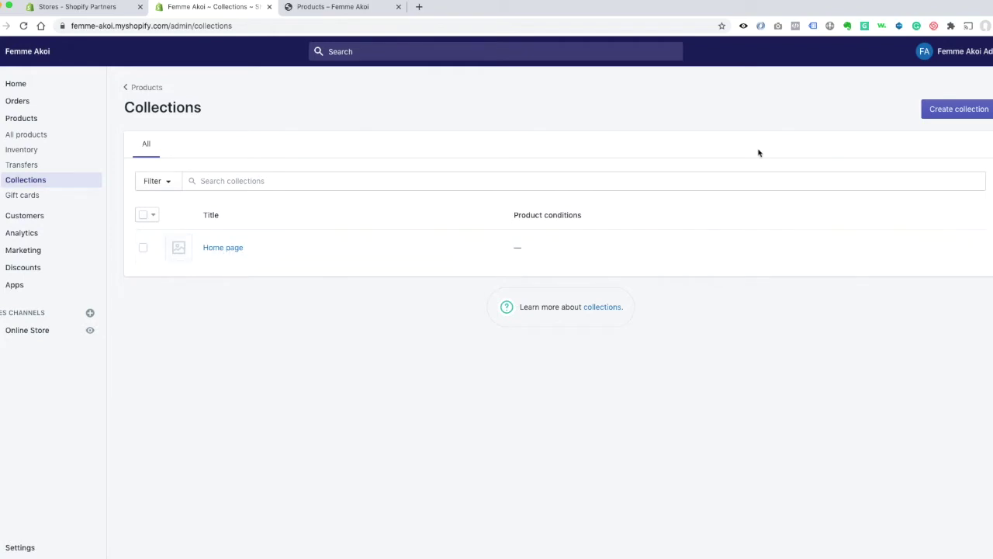
pyautogui.click(956, 111)
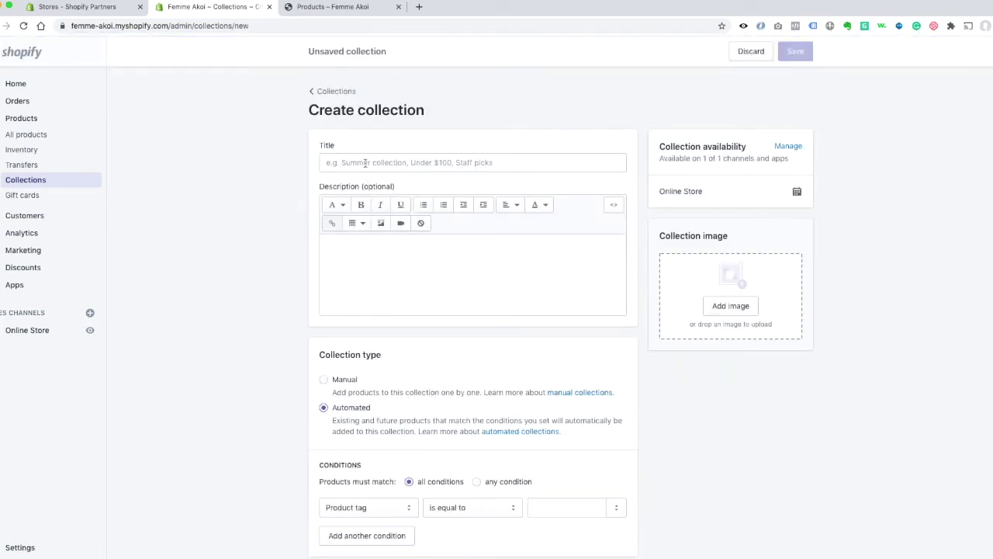
# Title the new collection 'Hair' and scroll down to its Product tag condition.
pyautogui.click(364, 162)
pyautogui.write('Ha')
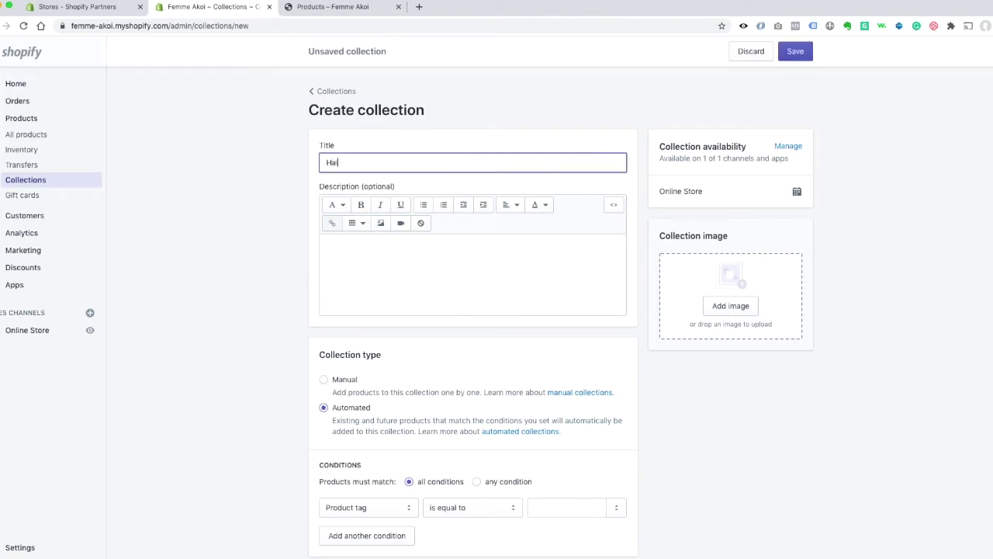
pyautogui.write('ir')
pyautogui.click(376, 264)
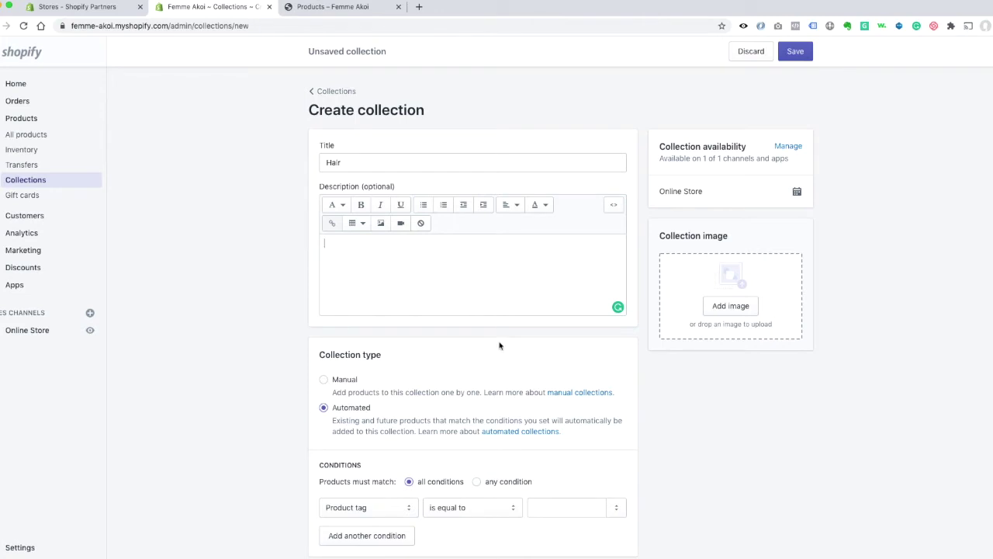
pyautogui.scroll(-2, 500, 345)
pyautogui.scroll(2, 481, 351)
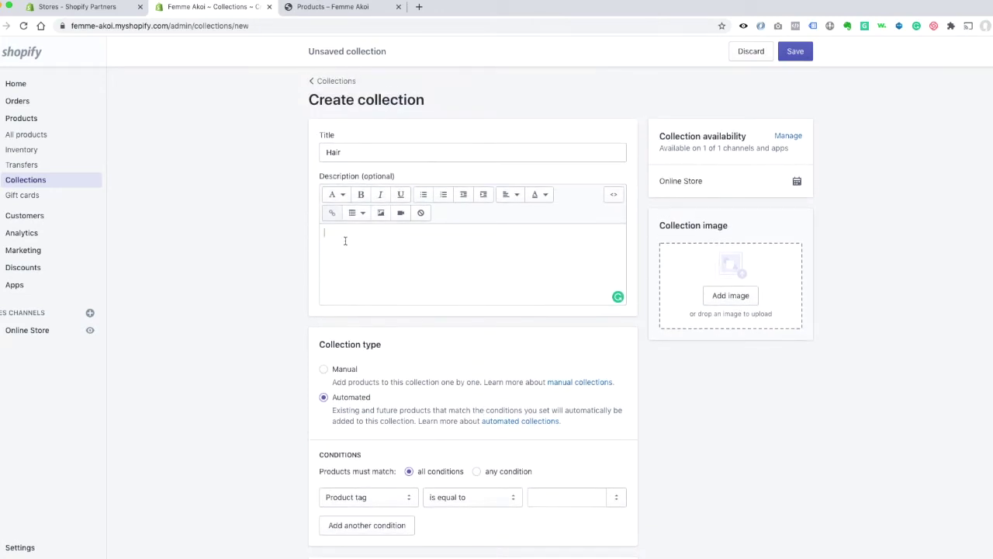
pyautogui.scroll(1, 336, 248)
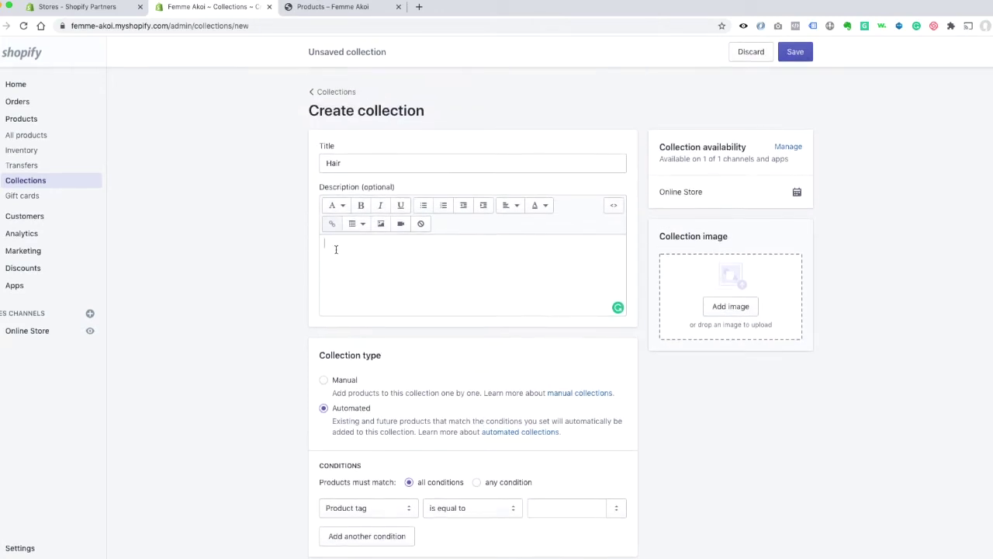
pyautogui.scroll(-5, 348, 273)
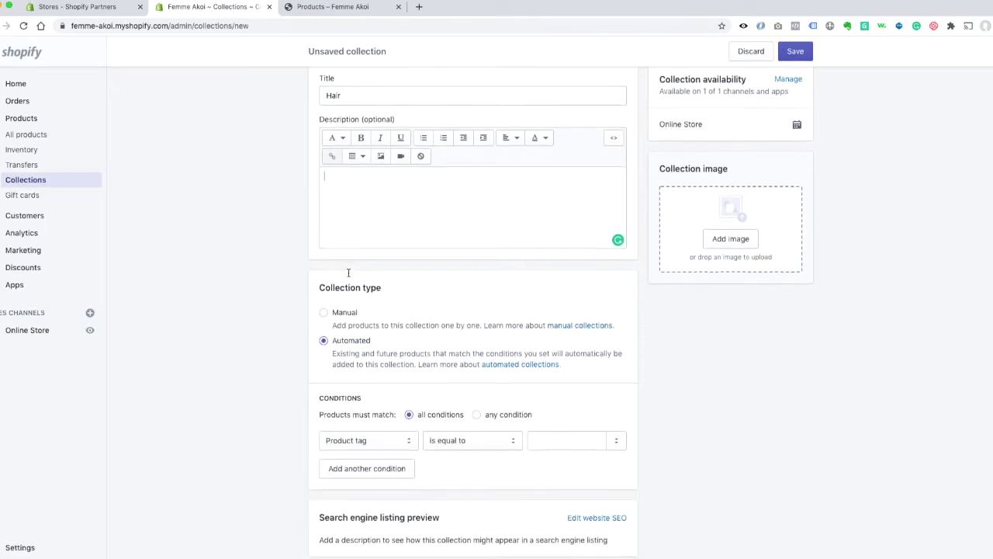
pyautogui.scroll(-1, 405, 284)
pyautogui.scroll(-1, 405, 284)
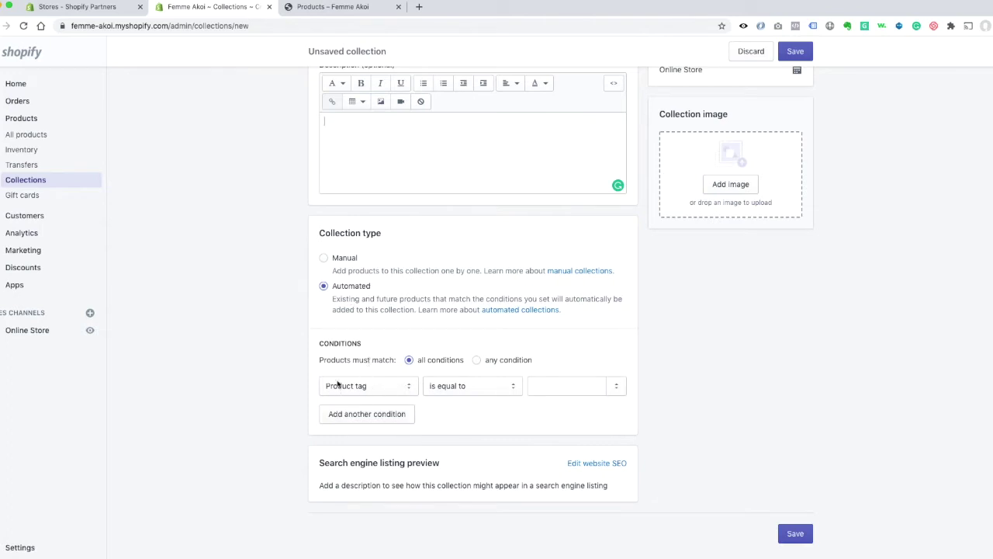
# Keep Product tag is equal to as the condition and enter Hair as its value.
pyautogui.click(406, 386)
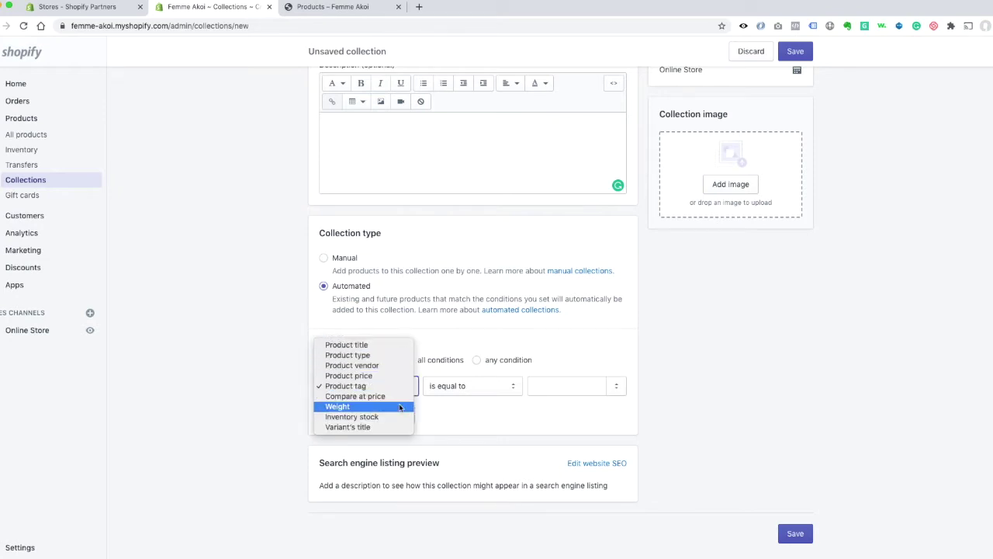
pyautogui.click(402, 386)
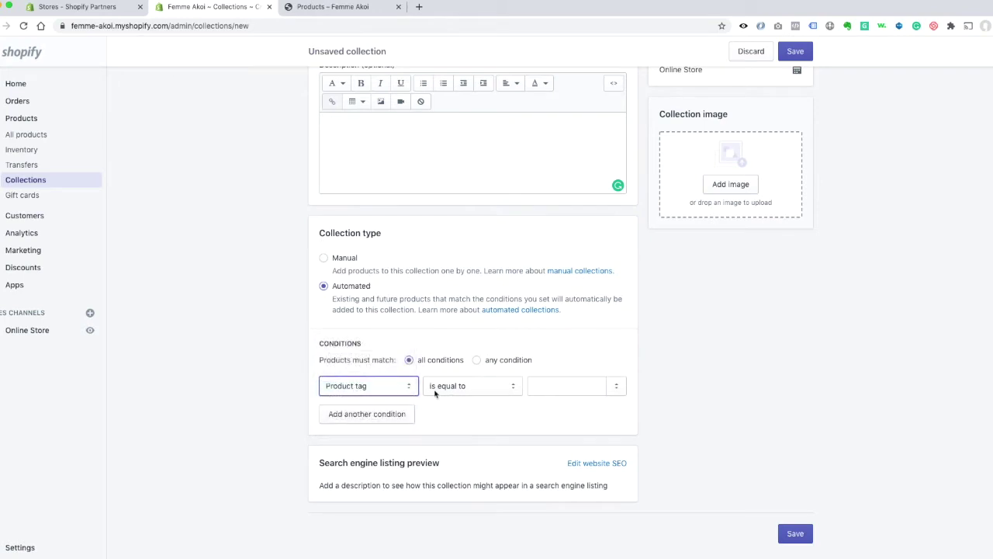
pyautogui.click(557, 386)
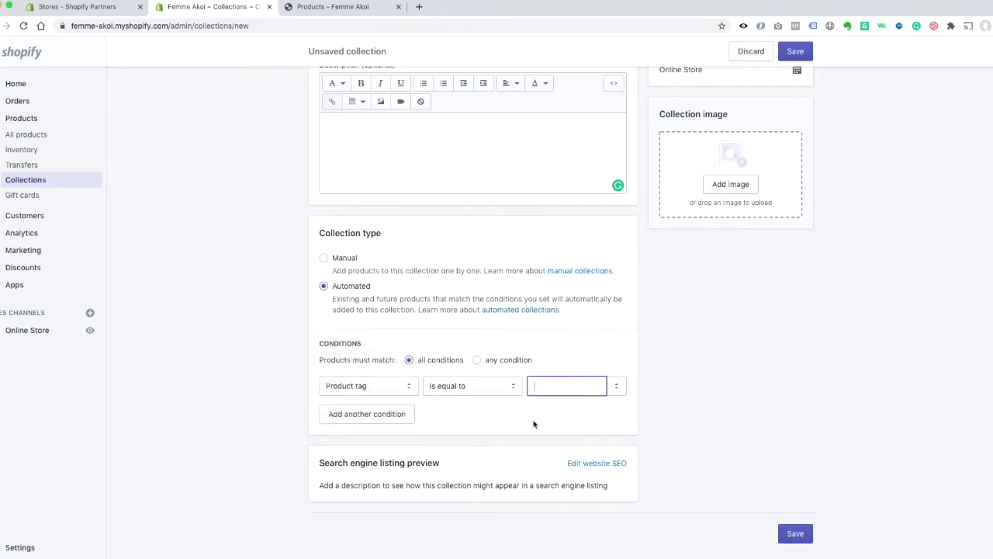
pyautogui.write('Hai')
pyautogui.scroll(3, 661, 437)
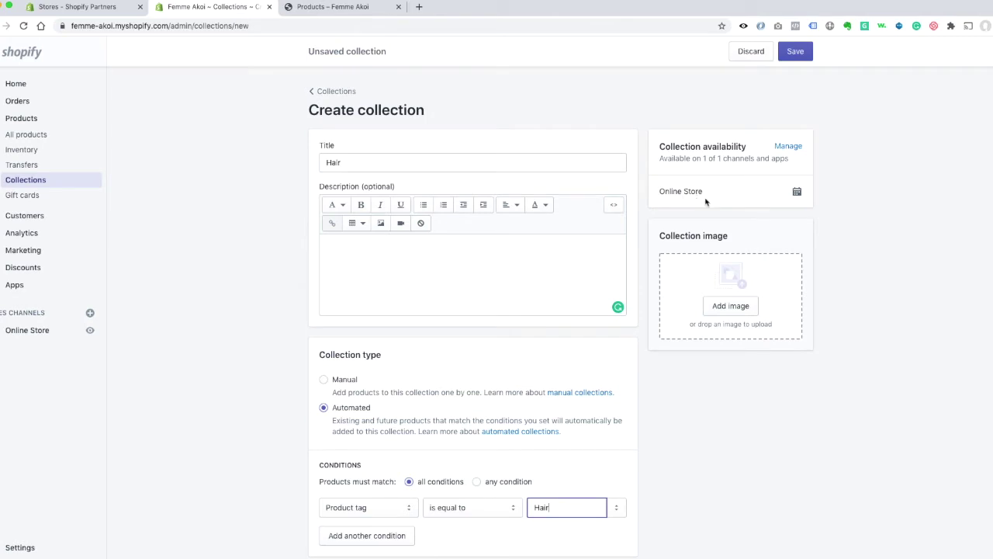
pyautogui.scroll(-1, 759, 215)
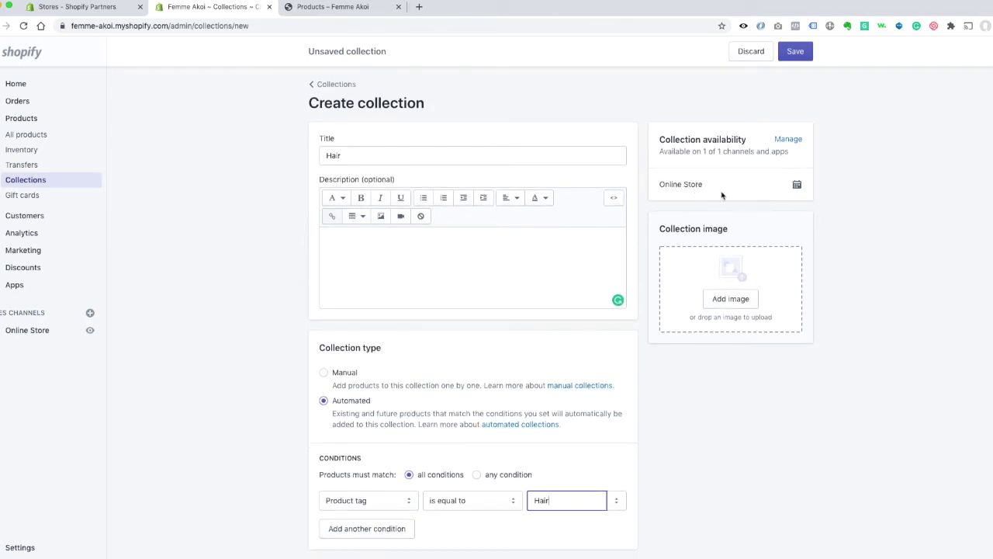
pyautogui.scroll(-1, 722, 195)
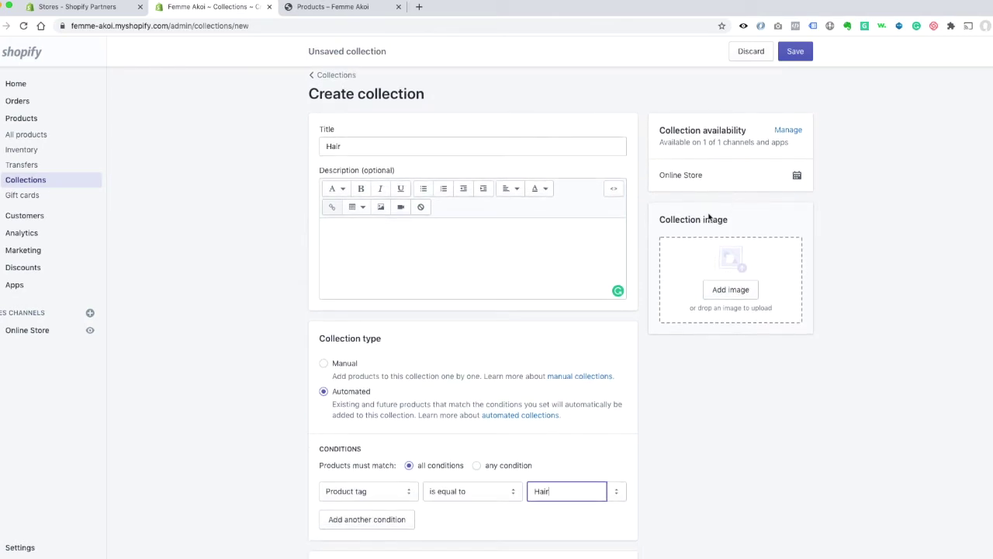
pyautogui.scroll(-3, 720, 324)
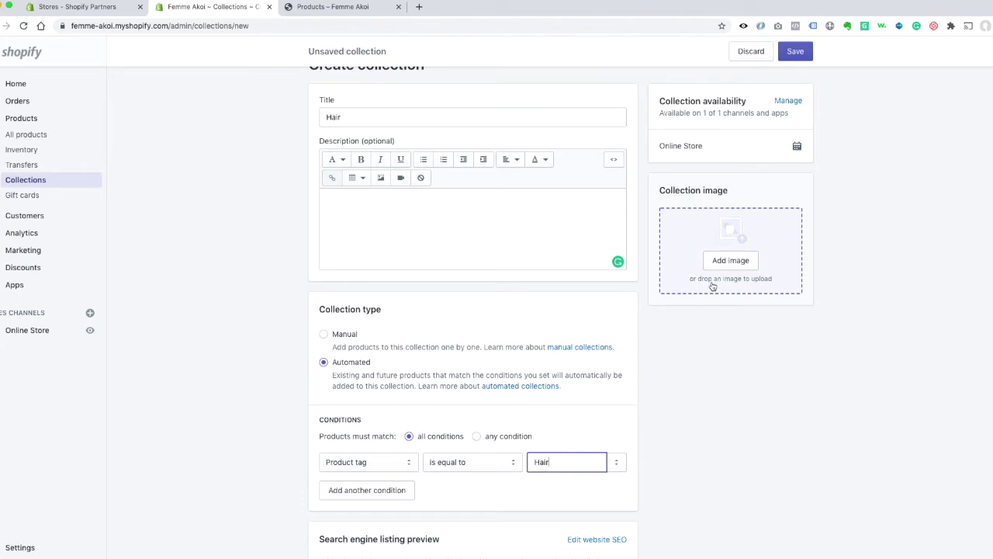
# Upload collection-hair.jpg from Documents > Femme Akoi > Images > Product Images and save the collection.
pyautogui.click(730, 260)
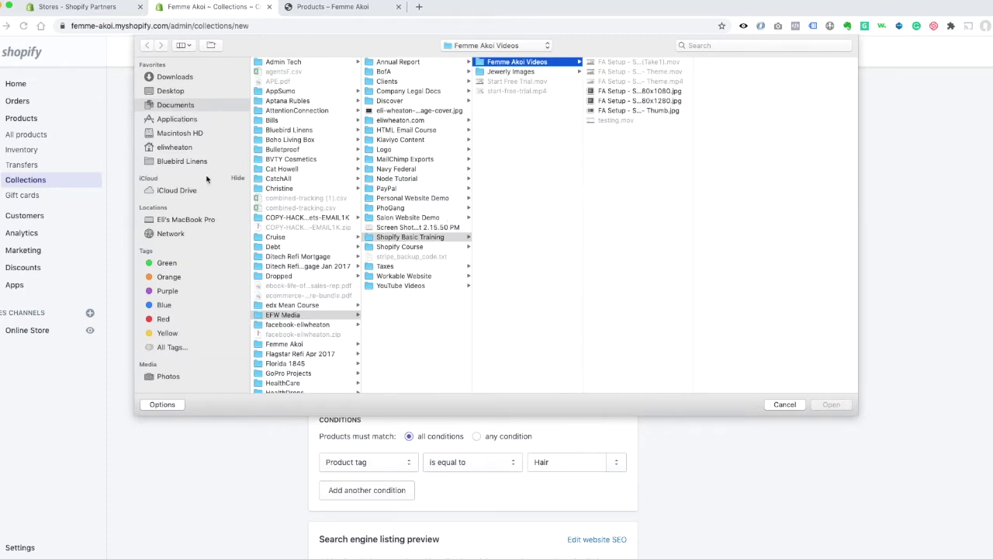
pyautogui.click(192, 107)
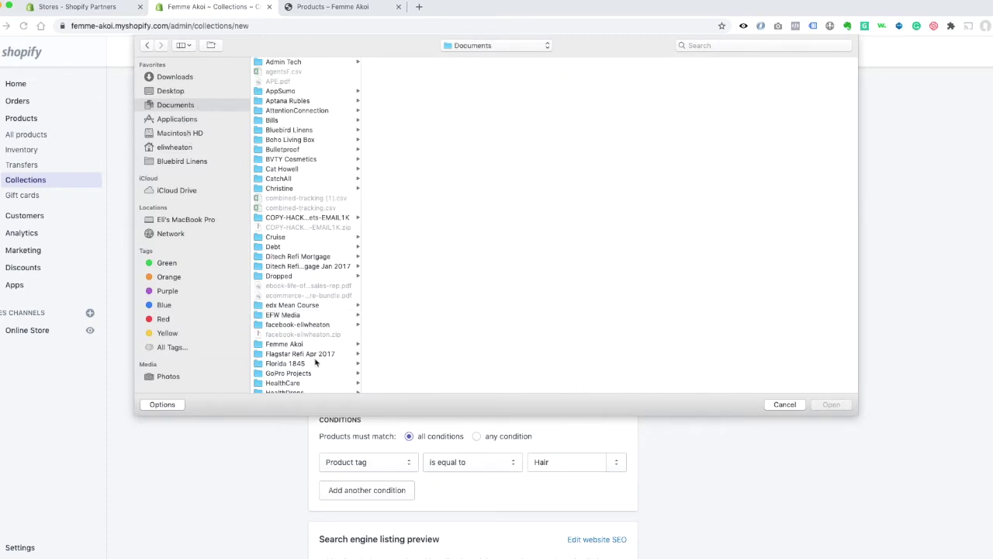
pyautogui.scroll(-3, 317, 361)
pyautogui.click(287, 300)
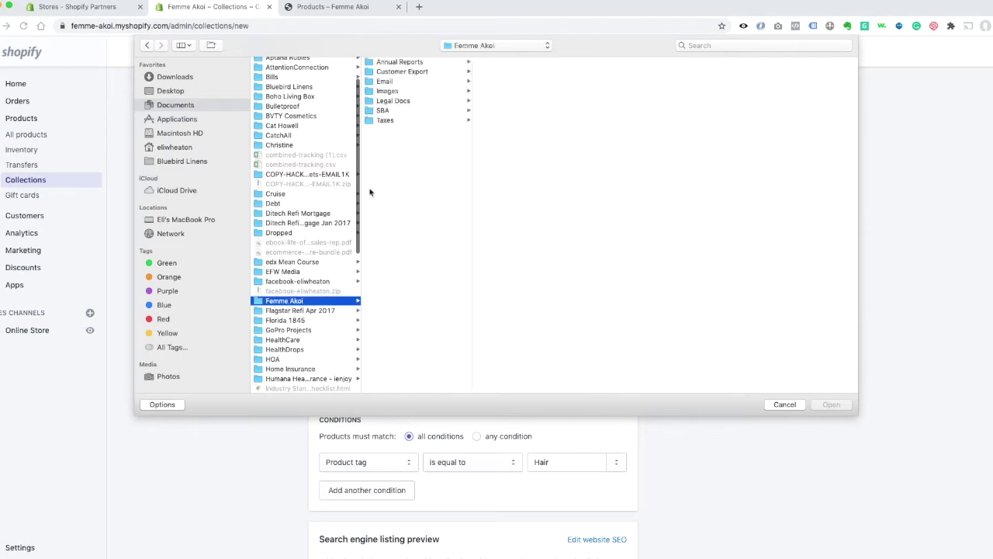
pyautogui.click(397, 92)
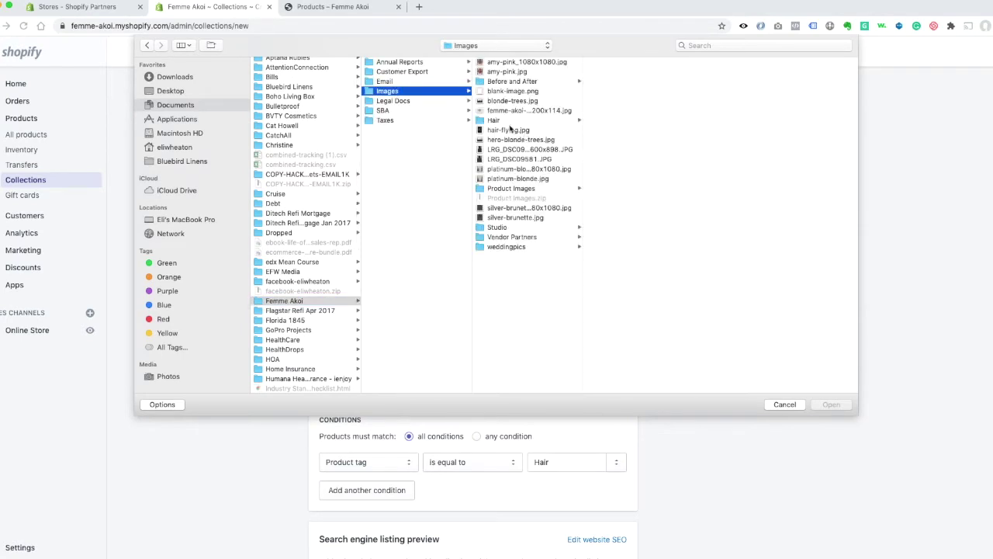
pyautogui.click(512, 188)
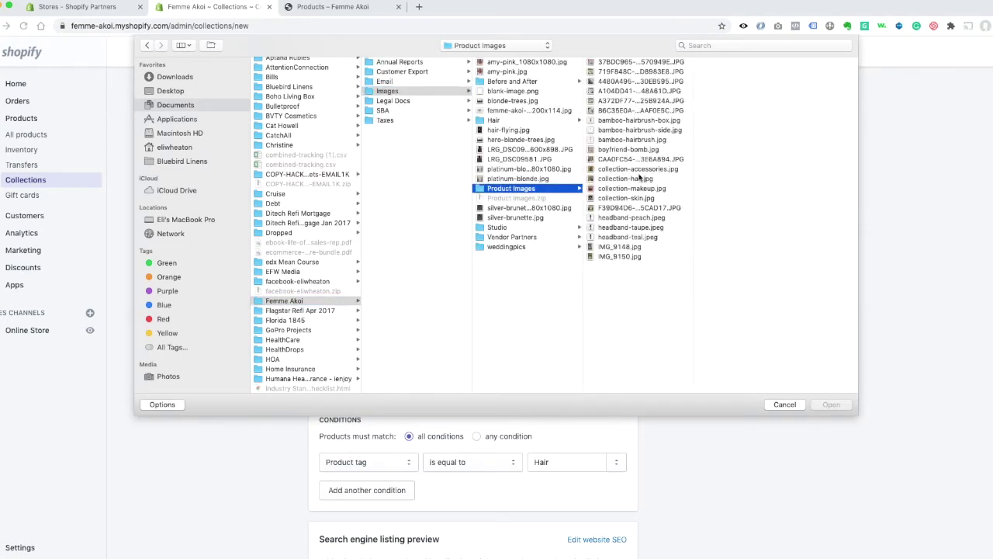
pyautogui.click(640, 178)
pyautogui.click(829, 404)
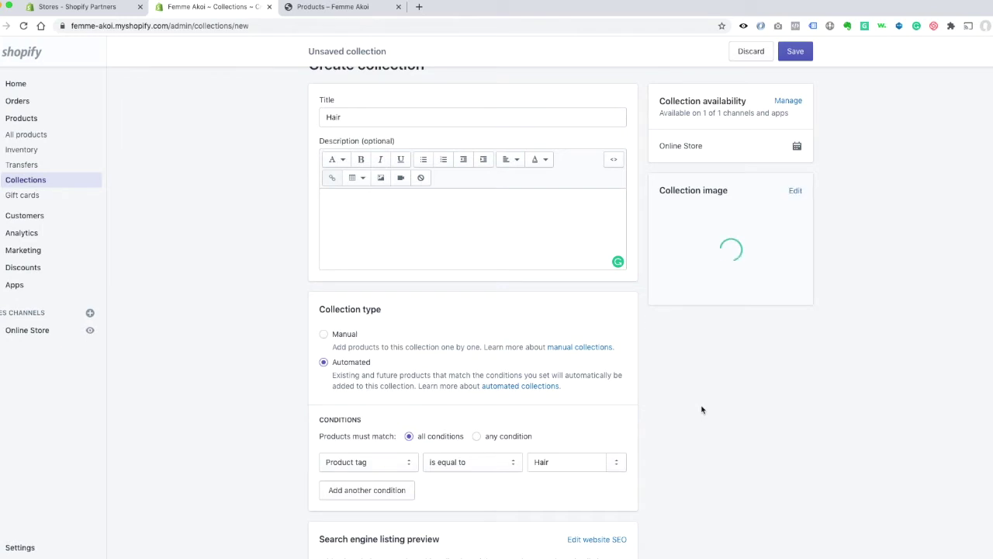
pyautogui.scroll(1, 683, 412)
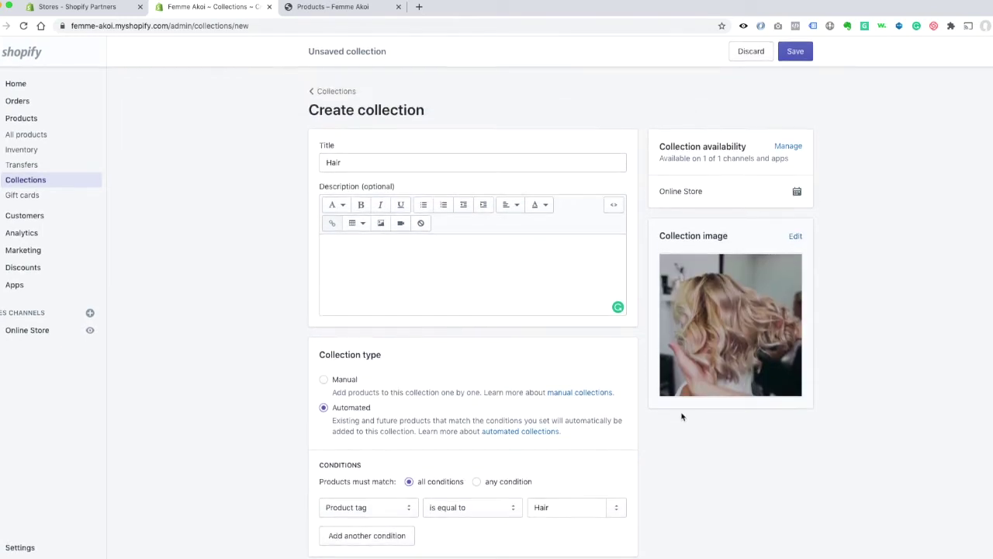
pyautogui.click(796, 52)
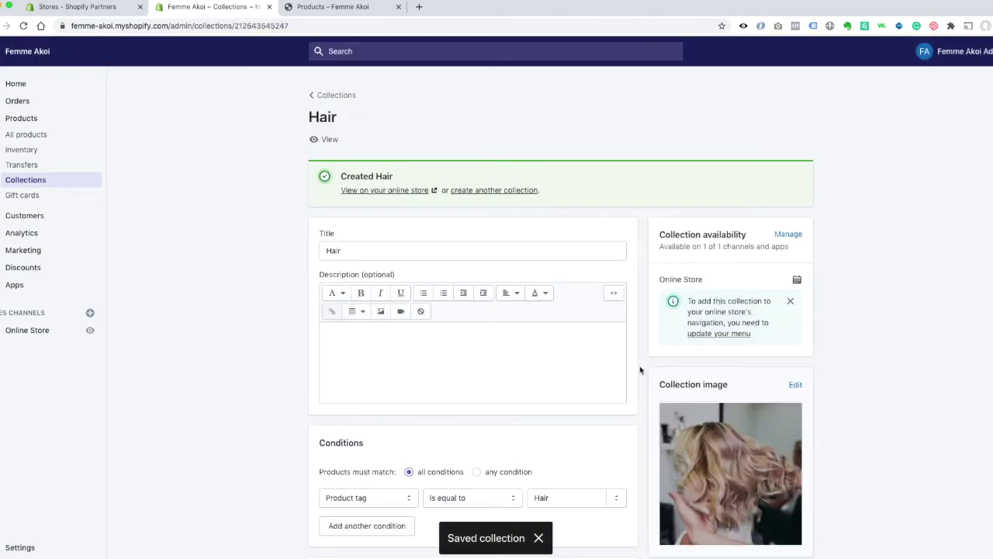
# Start another collection titled 'Skin' with Product tag equal to Skin.
pyautogui.click(471, 191)
pyautogui.click(390, 161)
pyautogui.write('Skin')
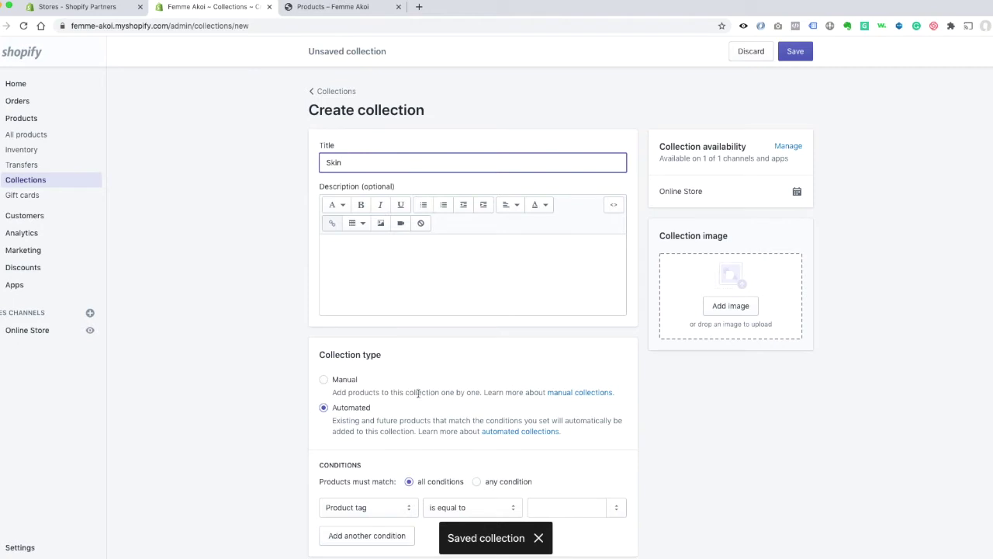
pyautogui.scroll(-3, 423, 400)
pyautogui.click(553, 386)
pyautogui.write('Skin')
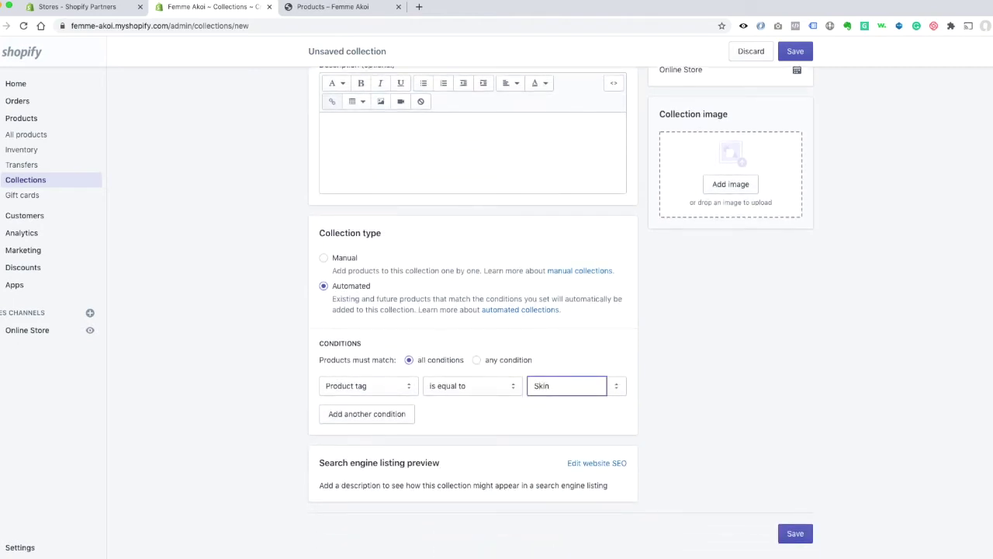
pyautogui.scroll(3, 603, 368)
# Add collection-skin.jpg as the Skin collection image and save it.
pyautogui.click(717, 311)
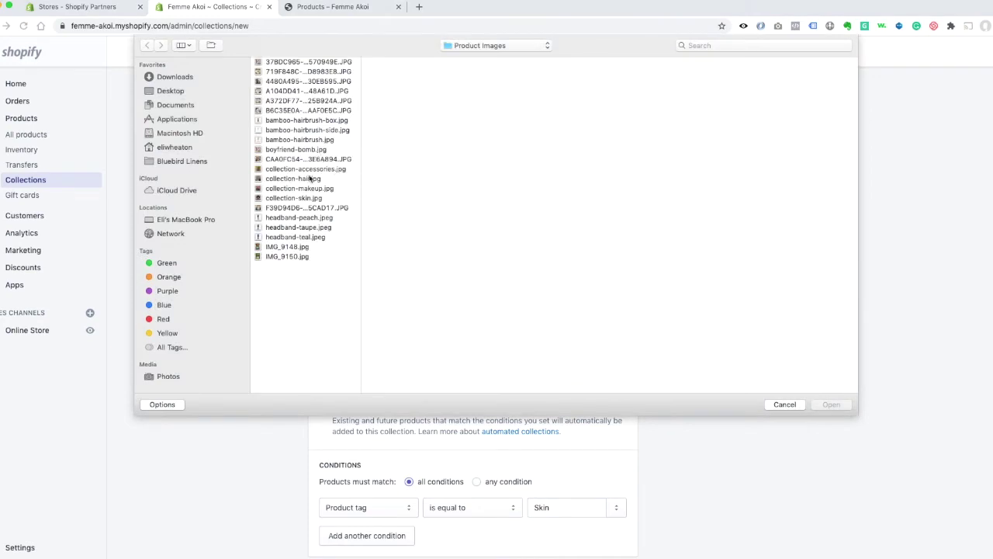
pyautogui.click(309, 200)
pyautogui.doubleClick(309, 201)
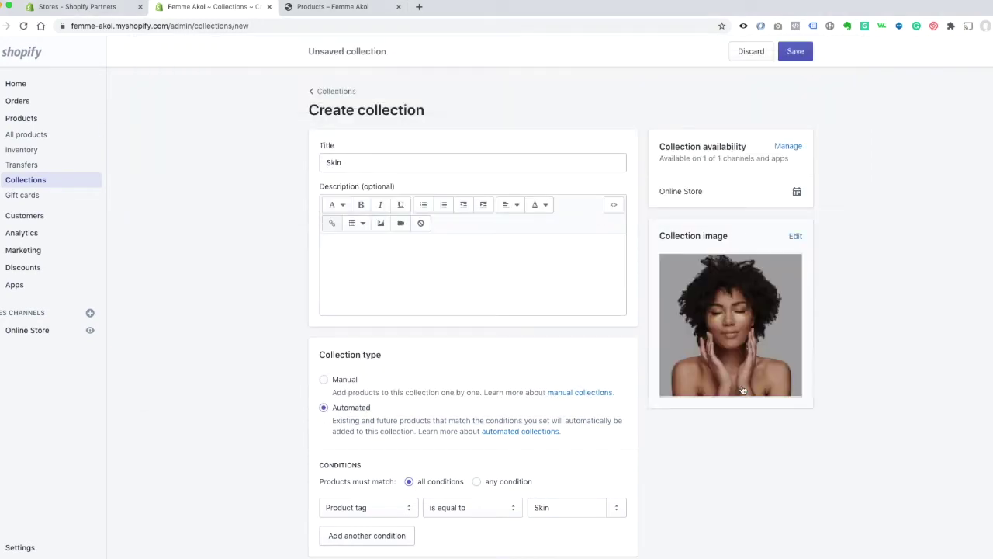
pyautogui.click(796, 52)
# Start another collection titled 'Makeup' with Product tag equal to Makeup.
pyautogui.click(489, 190)
pyautogui.click(351, 163)
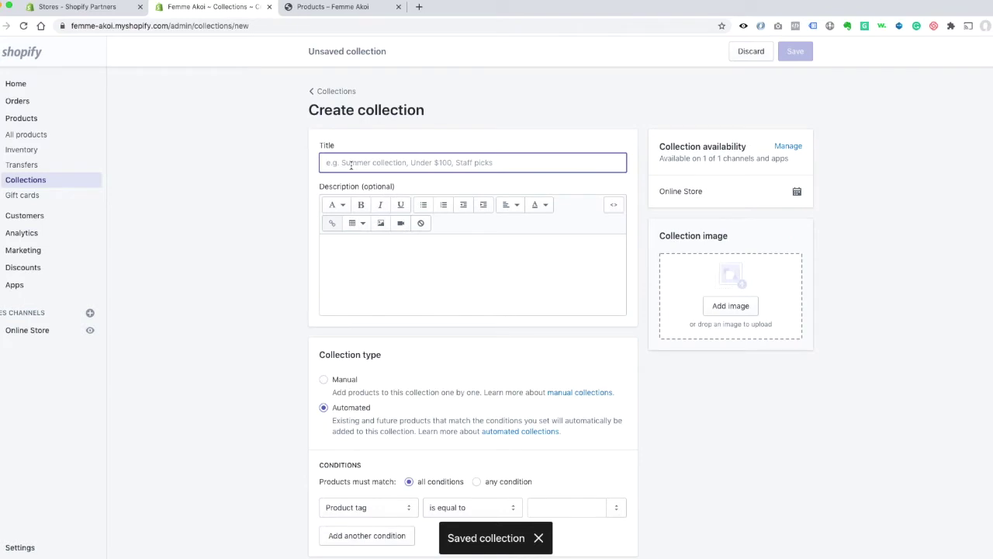
pyautogui.write('Makeup')
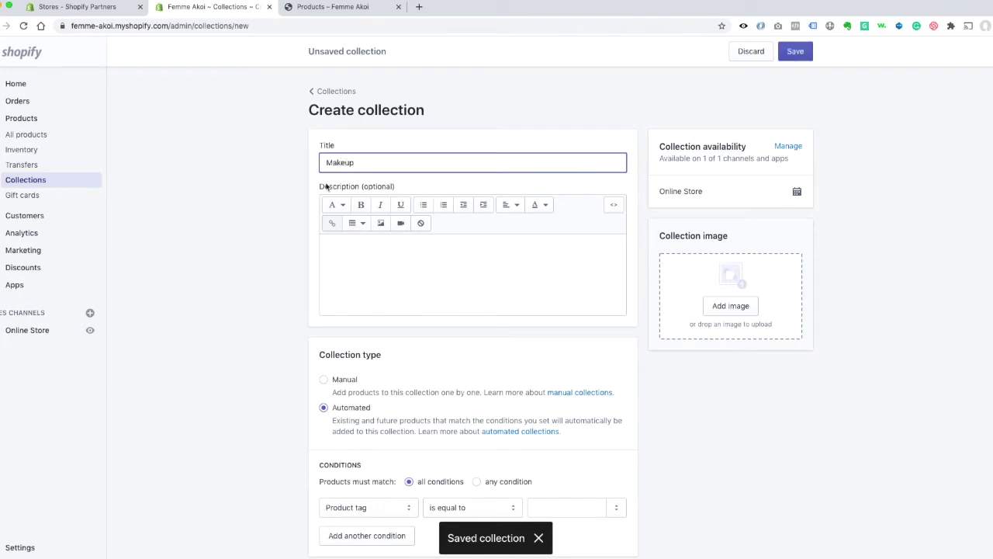
pyautogui.scroll(-2, 431, 287)
pyautogui.click(552, 433)
pyautogui.write('Makeup')
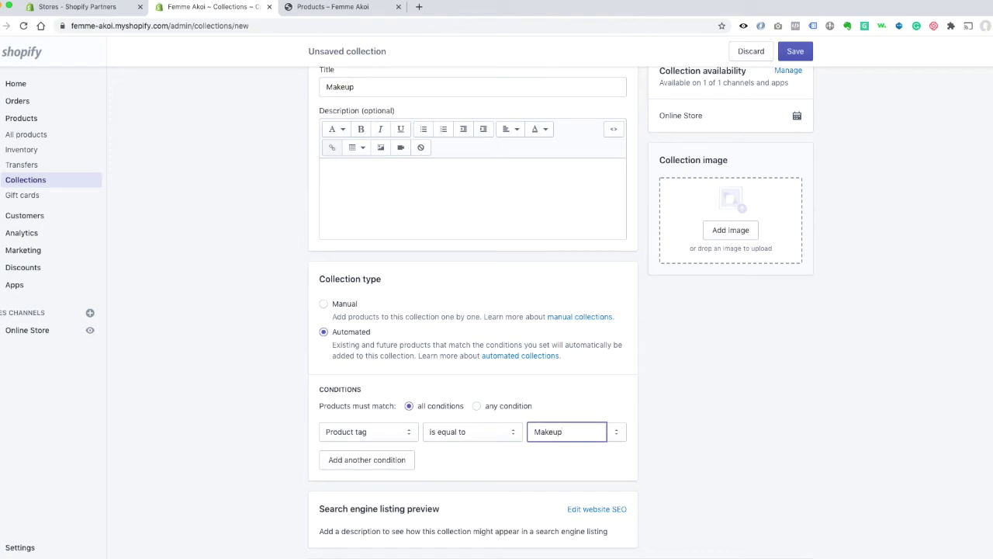
# Add collection-makeup.jpg as the Makeup collection image and save it.
pyautogui.click(733, 231)
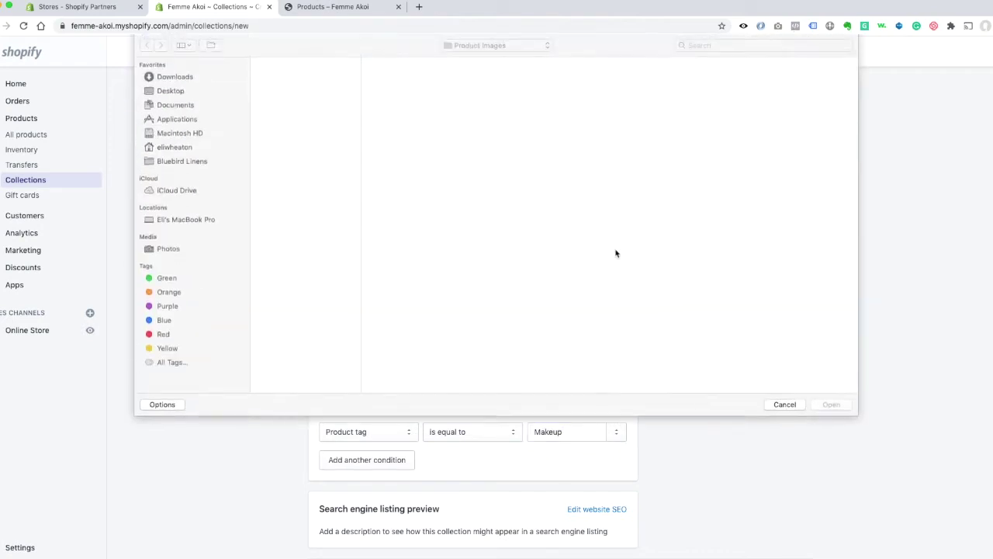
pyautogui.doubleClick(314, 189)
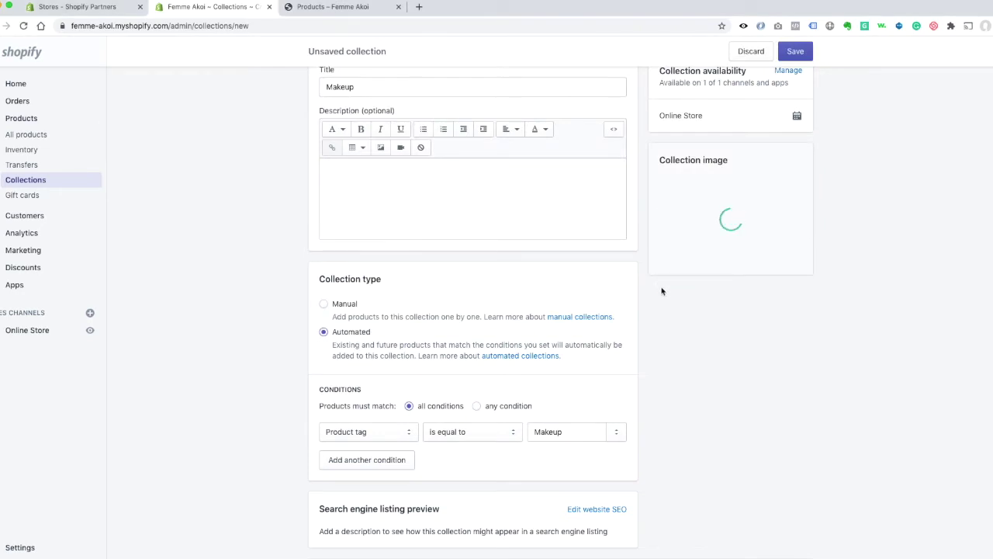
pyautogui.click(796, 53)
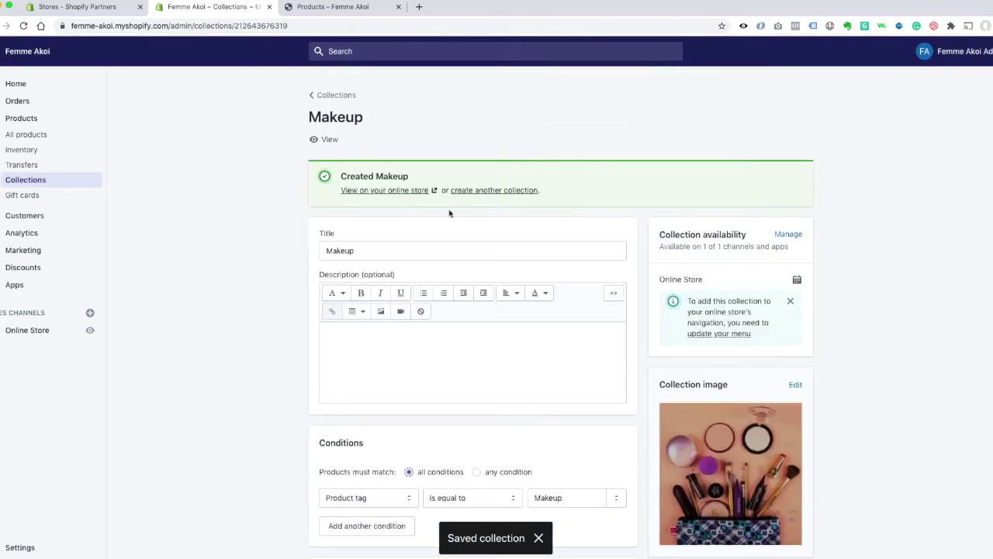
pyautogui.click(486, 191)
# Title the new collection 'Accessories' and match Product tag equal to Accessories.
pyautogui.click(448, 162)
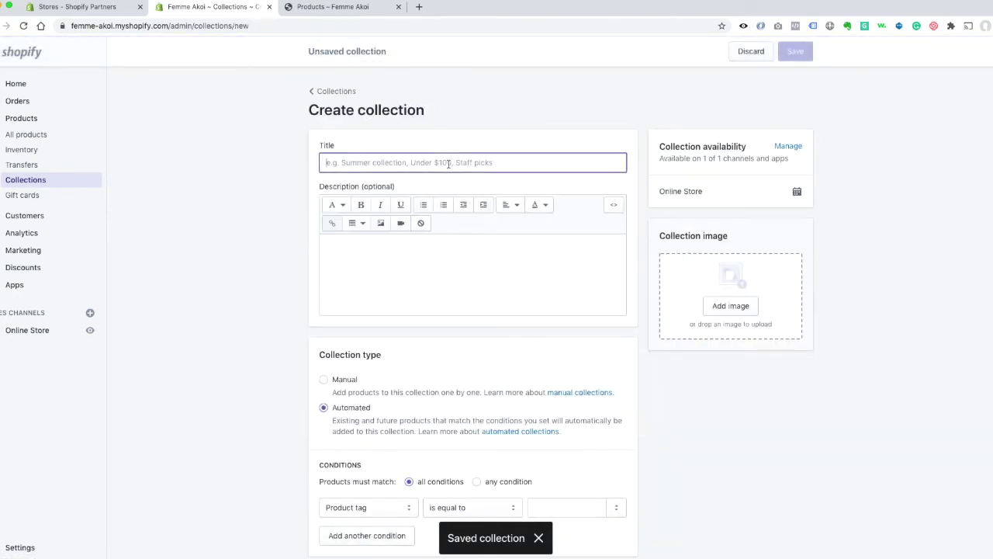
pyautogui.write('Accessories')
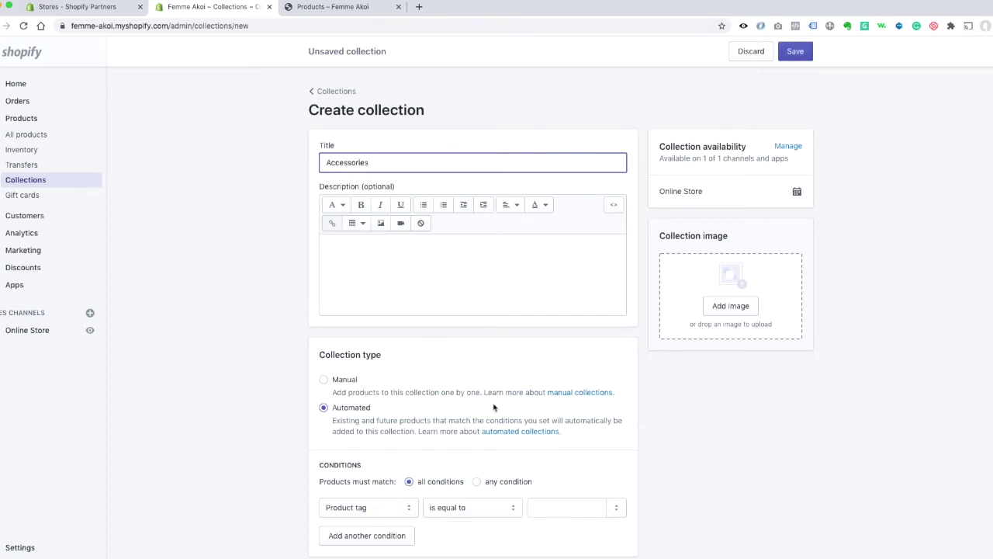
pyautogui.scroll(-2, 494, 407)
pyautogui.click(539, 433)
pyautogui.write('Accessories')
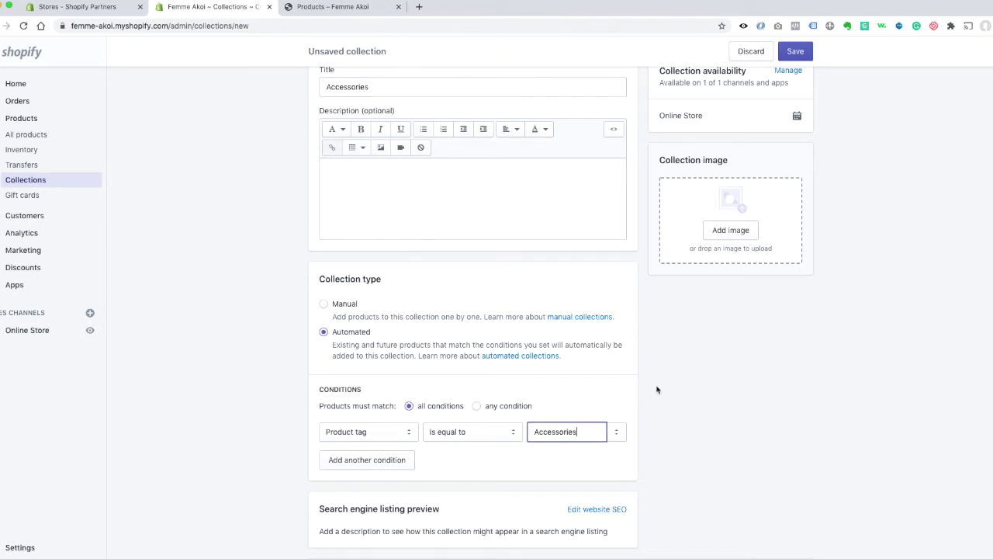
# Upload collection-accessories.jpg as the collection image and save the Accessories collection.
pyautogui.click(729, 231)
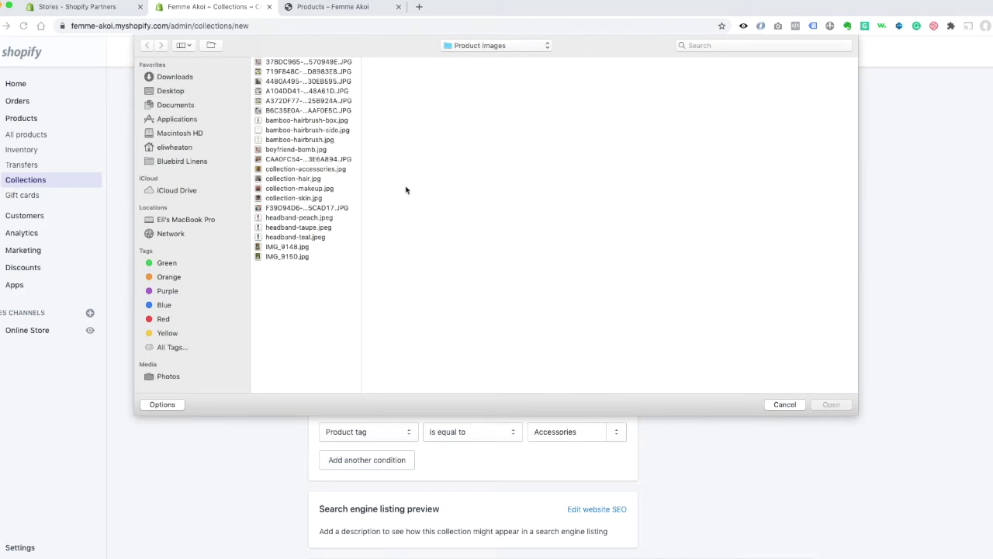
pyautogui.click(315, 169)
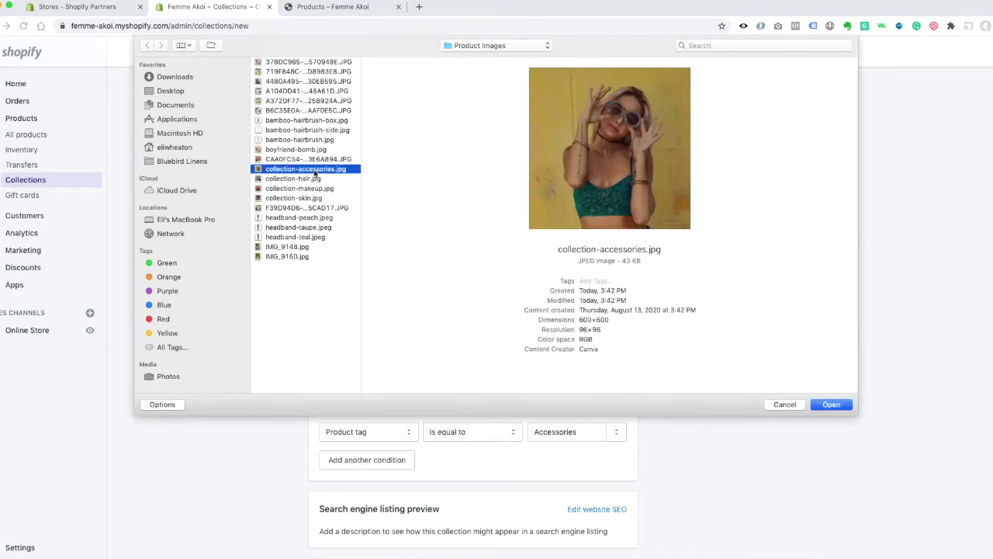
pyautogui.click(830, 404)
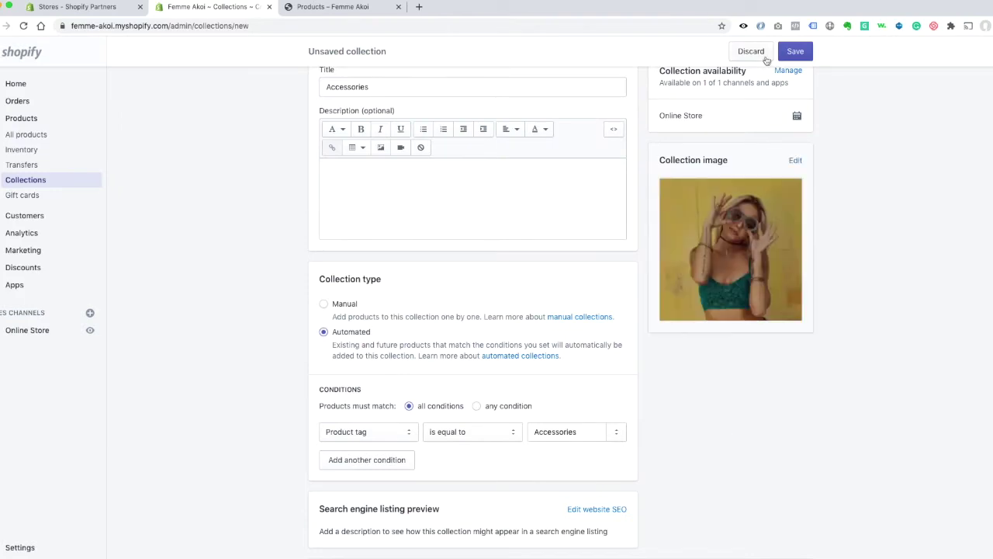
pyautogui.click(796, 51)
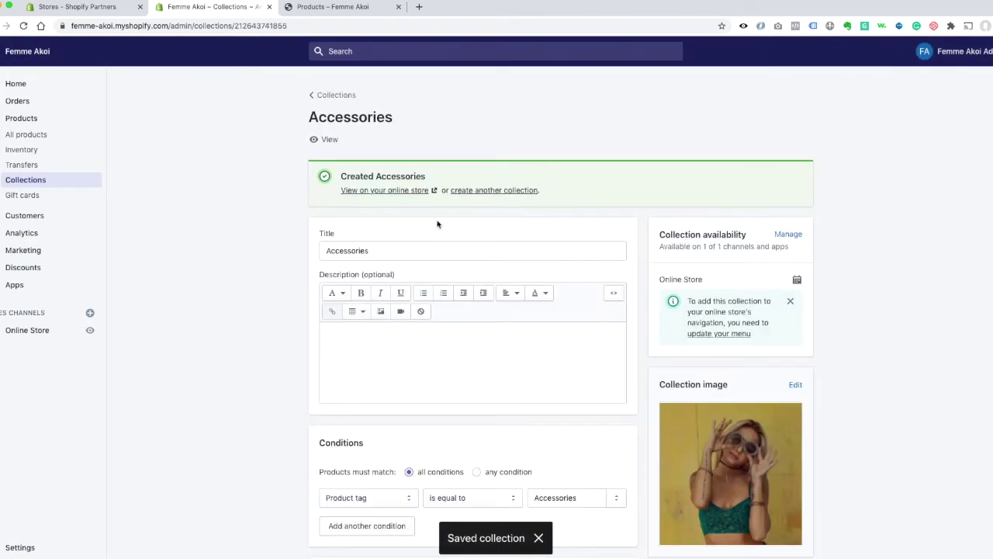
# Create and save a 'Headbands' collection matching Product tag Headbands, then view the Collections list.
pyautogui.click(477, 191)
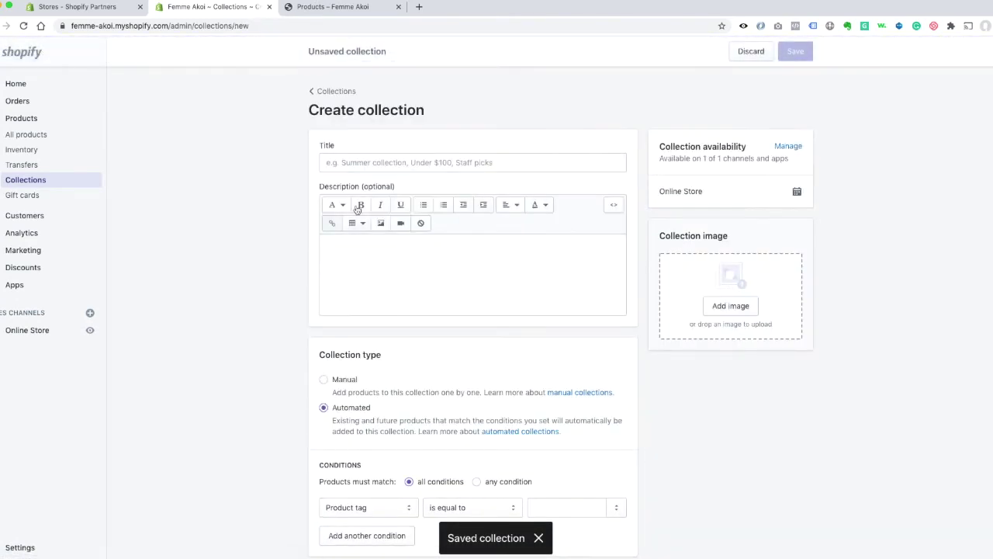
pyautogui.click(369, 166)
pyautogui.write('Headbands')
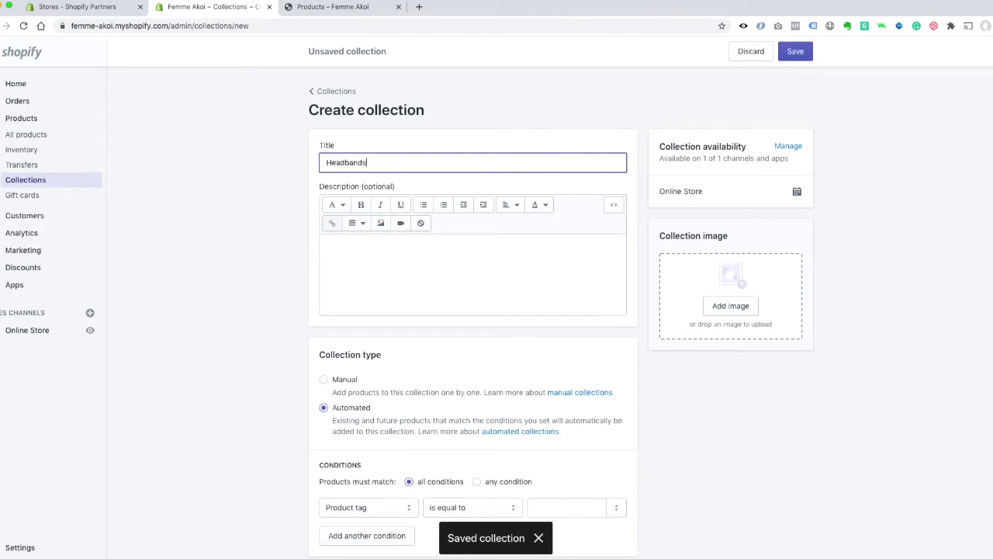
pyautogui.scroll(-1, 641, 348)
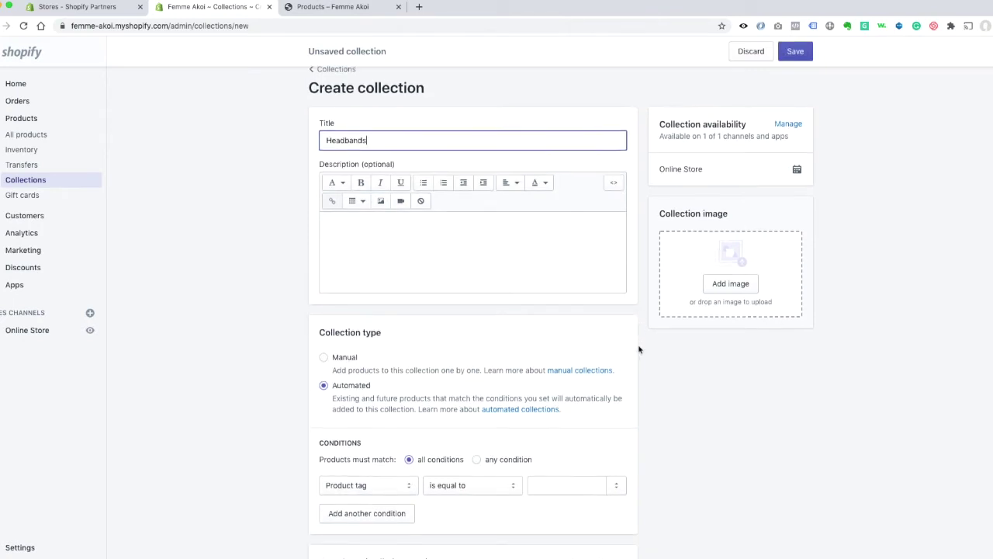
pyautogui.click(543, 484)
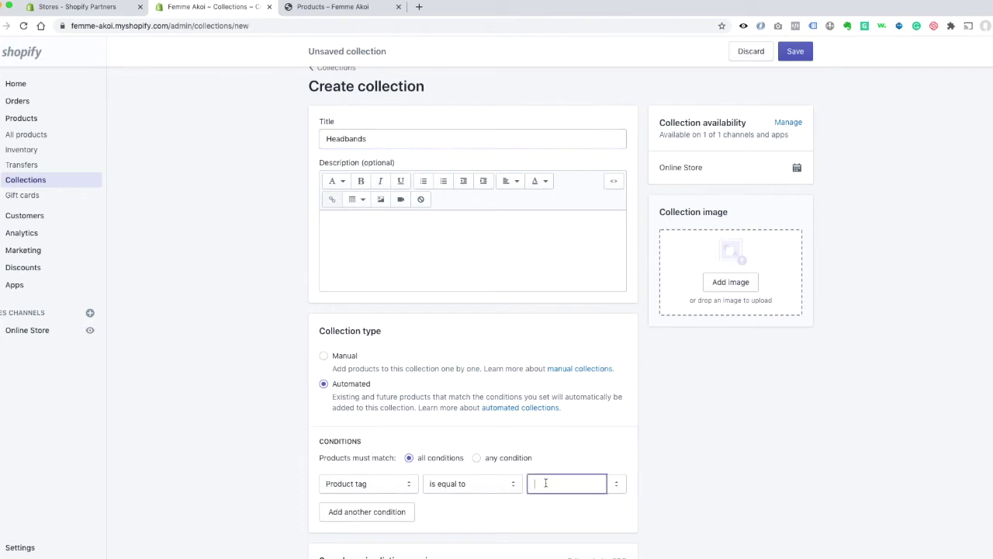
pyautogui.write('Headbands')
pyautogui.click(797, 53)
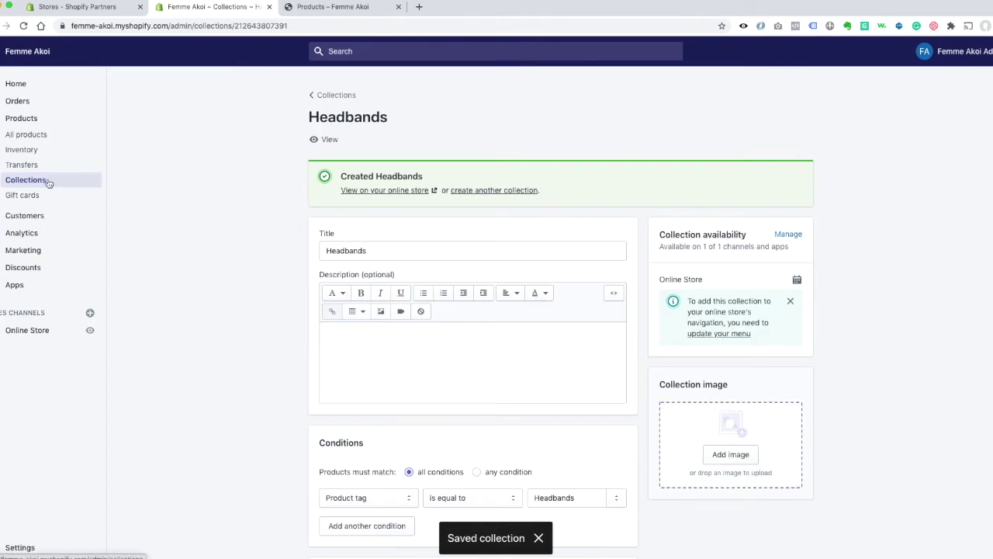
pyautogui.click(48, 183)
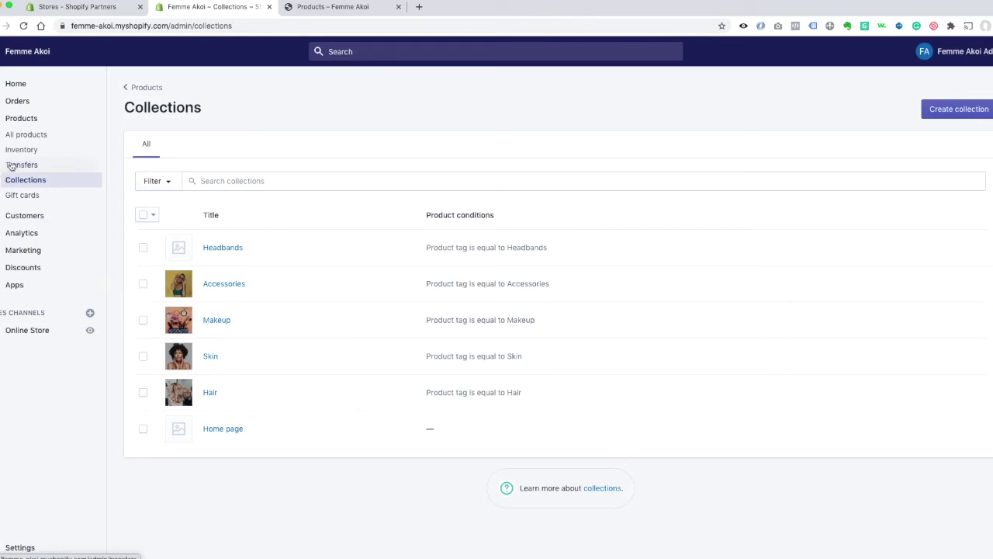
# Add a new product, correct its title to 'Bamboo Hairbrush', and move to the description.
pyautogui.click(36, 135)
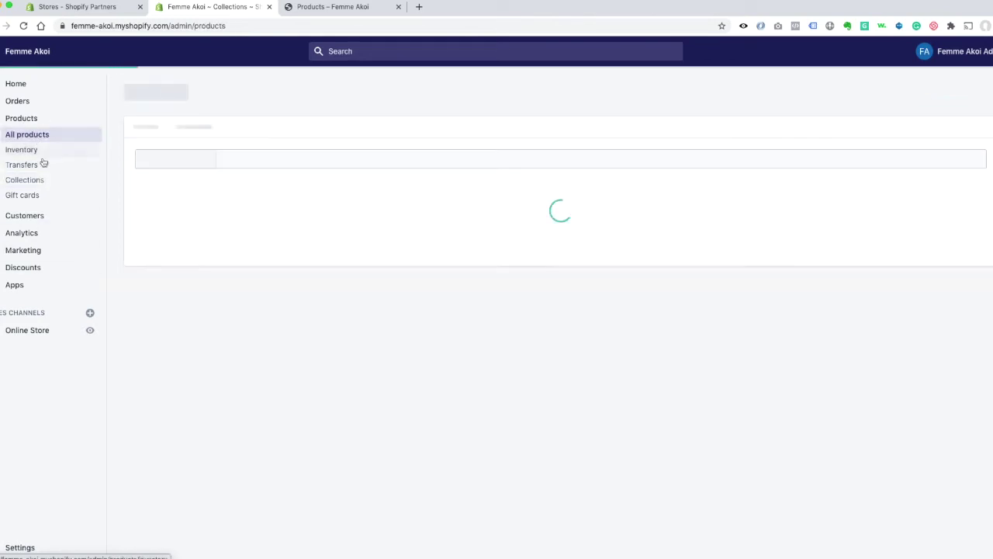
pyautogui.click(532, 351)
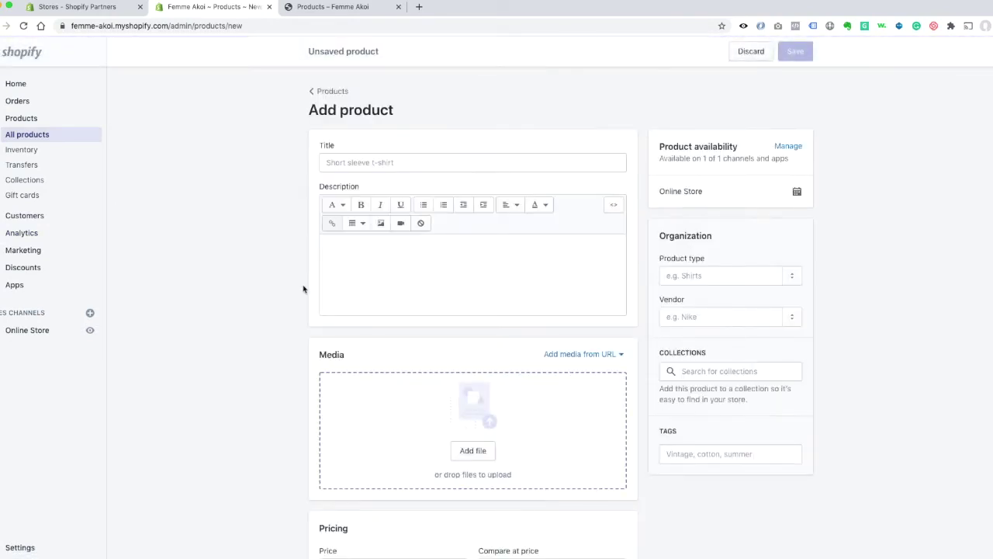
pyautogui.click(360, 163)
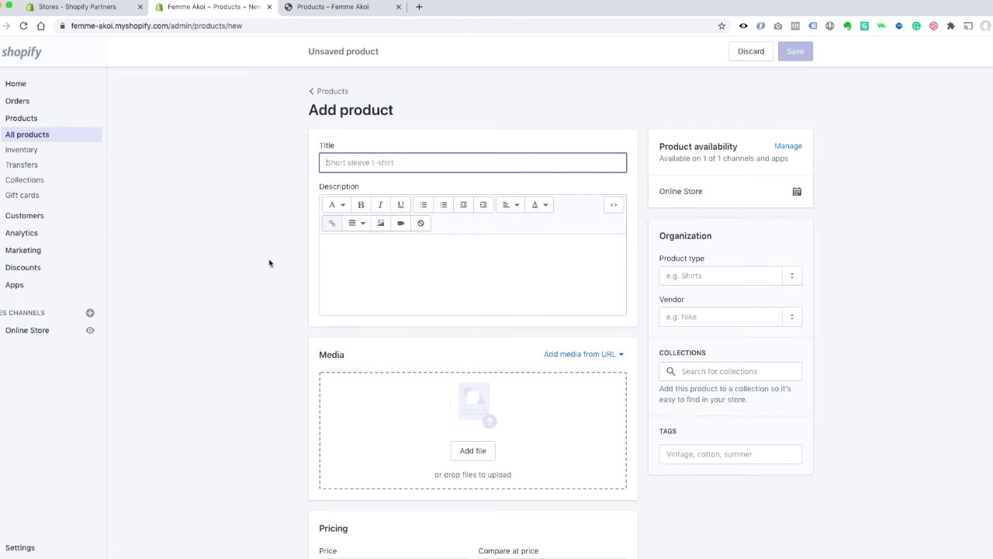
pyautogui.write('HairbrushBoar')
pyautogui.press('BackSpace')
pyautogui.press('BackSpace')
pyautogui.press('BackSpace')
pyautogui.write('amboo')
pyautogui.click(351, 275)
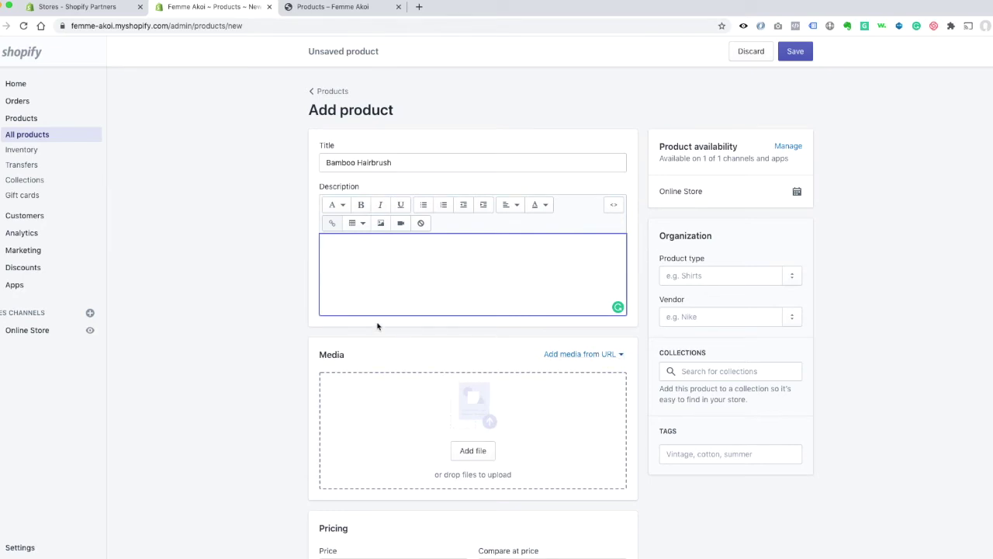
pyautogui.scroll(-1, 467, 321)
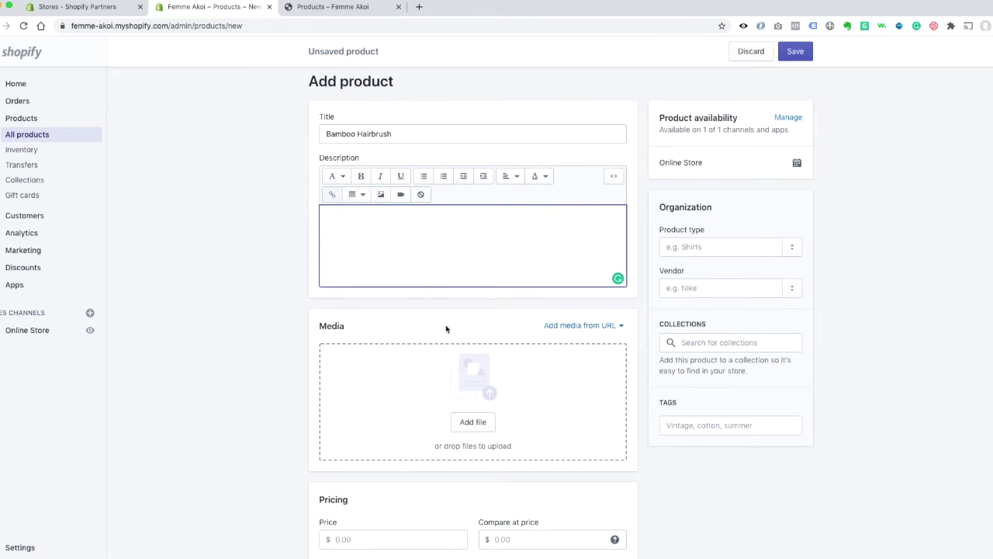
pyautogui.scroll(-1, 446, 329)
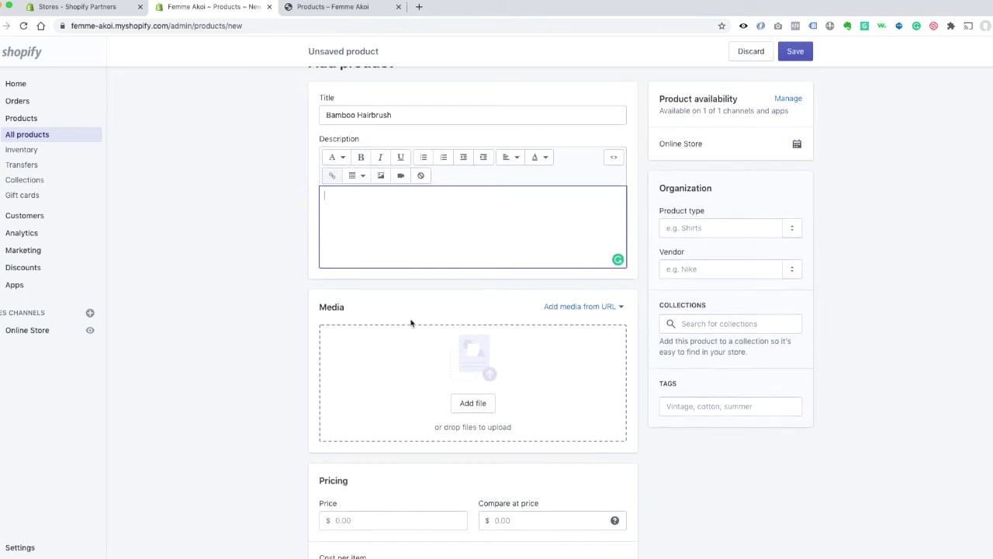
# Upload the three bamboo-hairbrush images as product media.
pyautogui.click(475, 405)
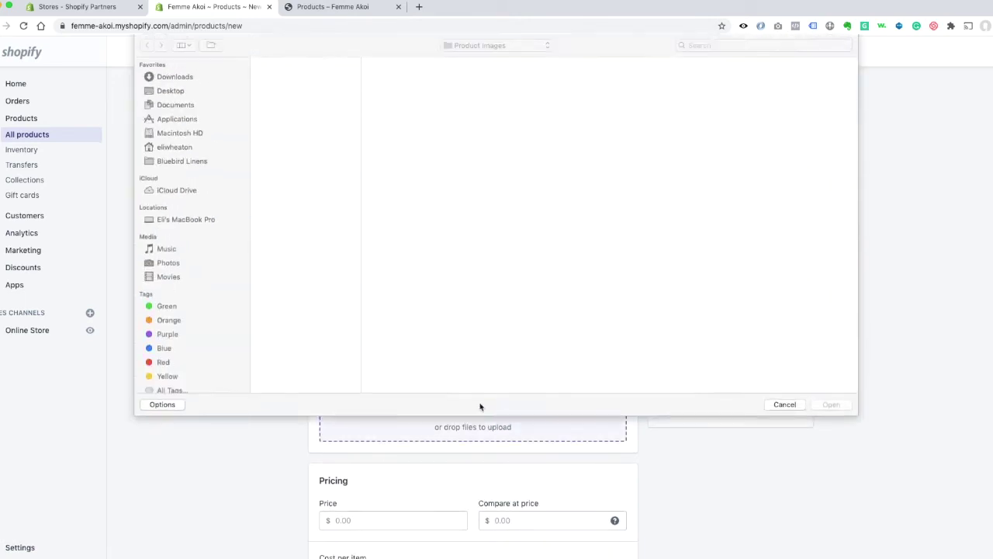
pyautogui.click(298, 121)
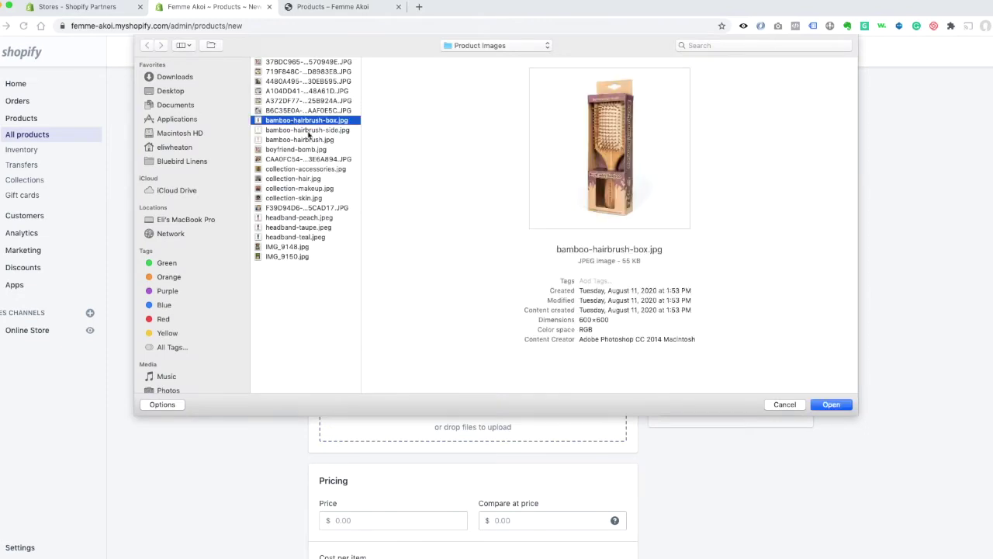
pyautogui.keyDown('shift'); pyautogui.click(303, 140); pyautogui.keyUp('shift')
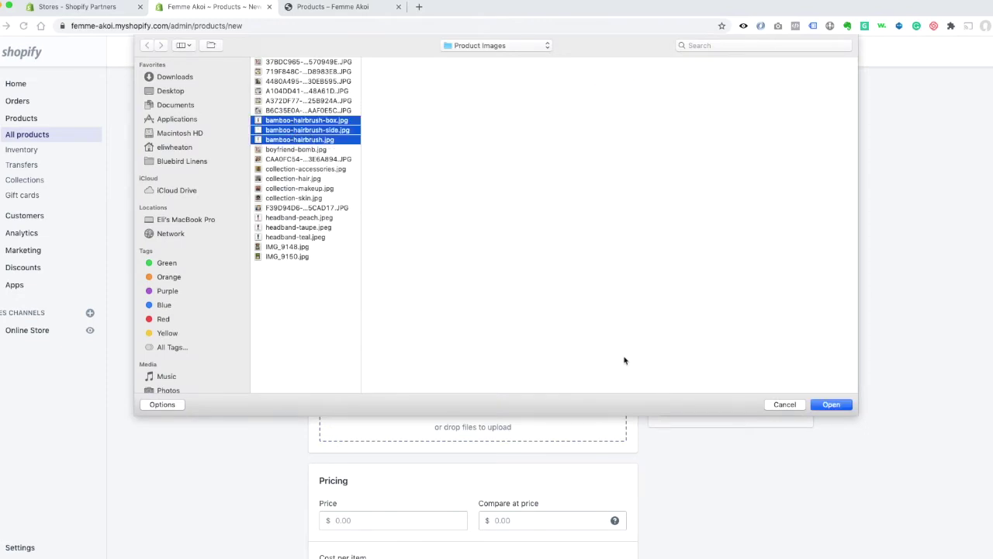
pyautogui.click(823, 406)
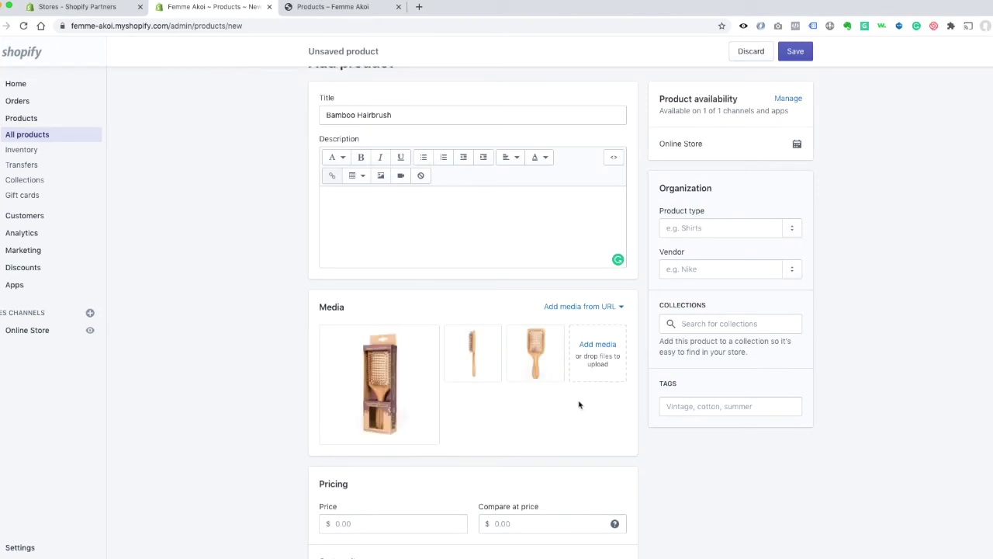
# Reorder the photos so the paddle brush is first and the boxed brush last.
pyautogui.scroll(-1, 579, 404)
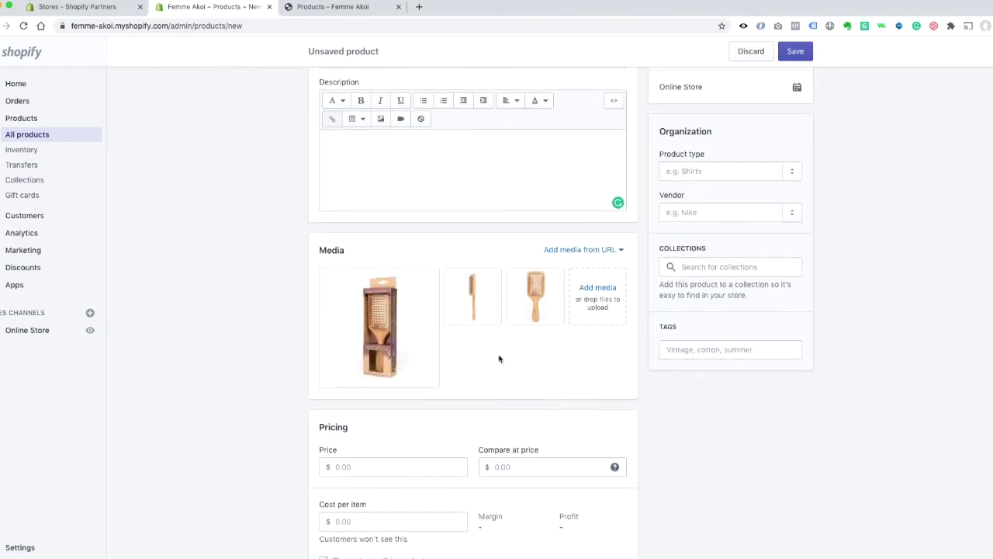
pyautogui.moveTo(355, 323)
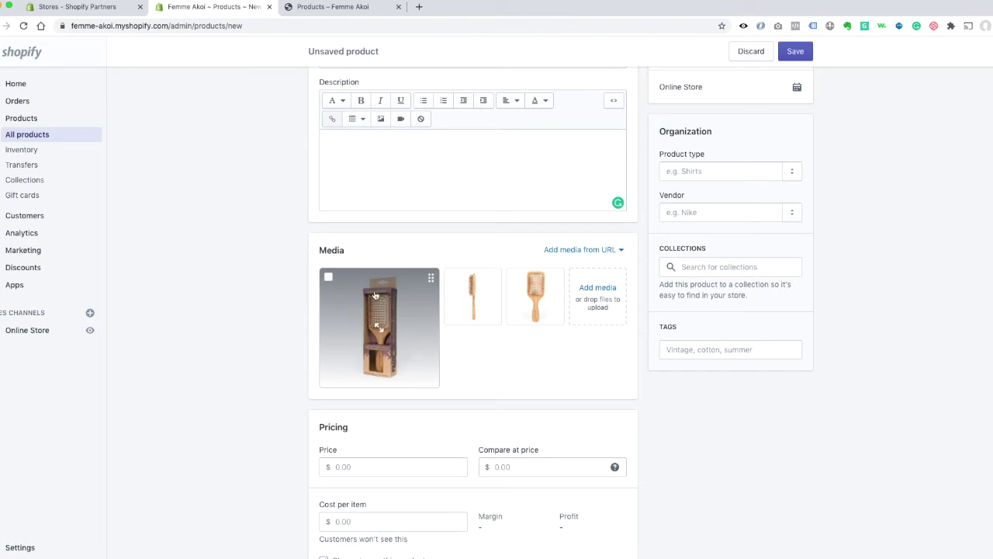
pyautogui.moveTo(376, 335)
pyautogui.mouseDown()
pyautogui.moveTo(466, 310)
pyautogui.moveTo(383, 325)
pyautogui.mouseUp()
pyautogui.moveTo(532, 310); pyautogui.dragTo(353, 318)
pyautogui.moveTo(487, 324)
pyautogui.moveTo(464, 310); pyautogui.dragTo(533, 311)
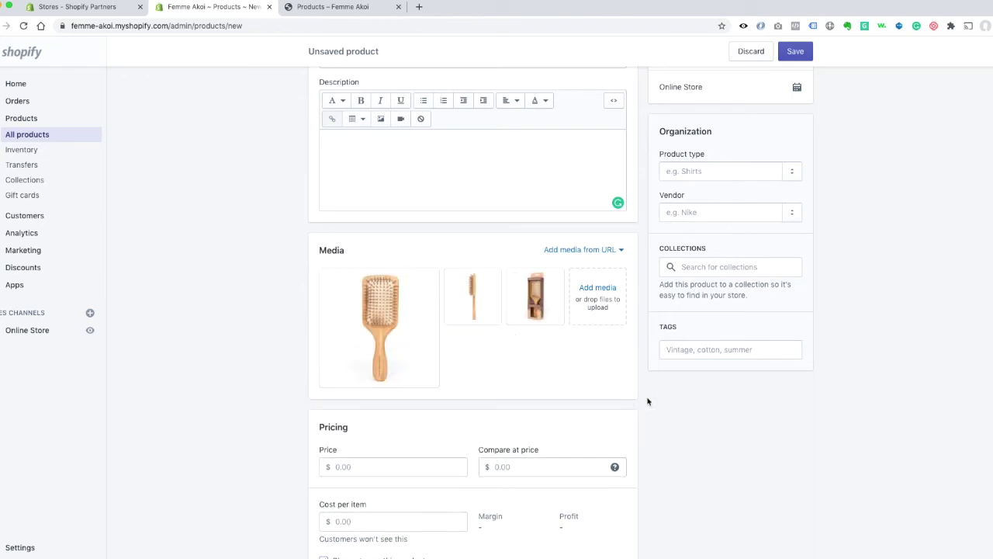
pyautogui.scroll(-3, 648, 401)
pyautogui.click(388, 309)
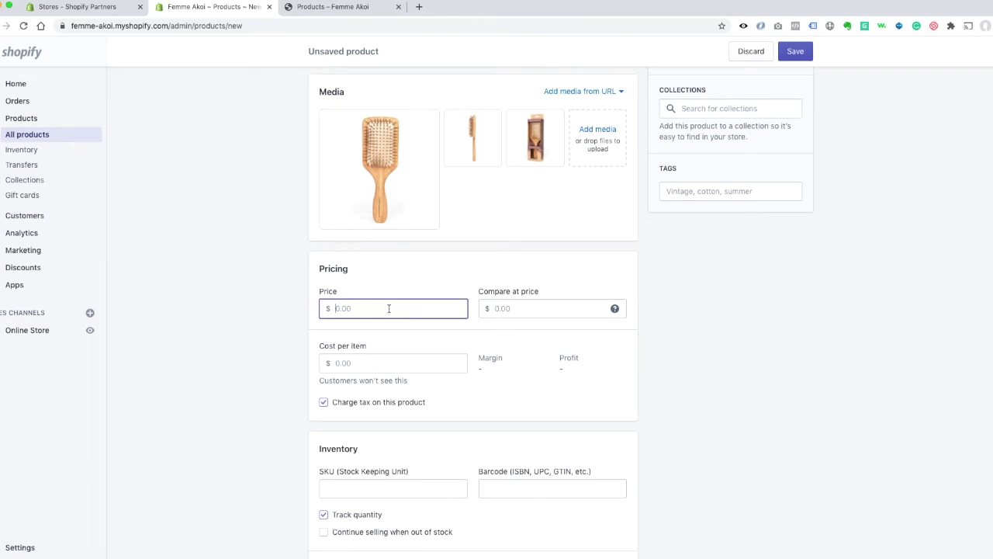
pyautogui.write('20')
pyautogui.click(517, 308)
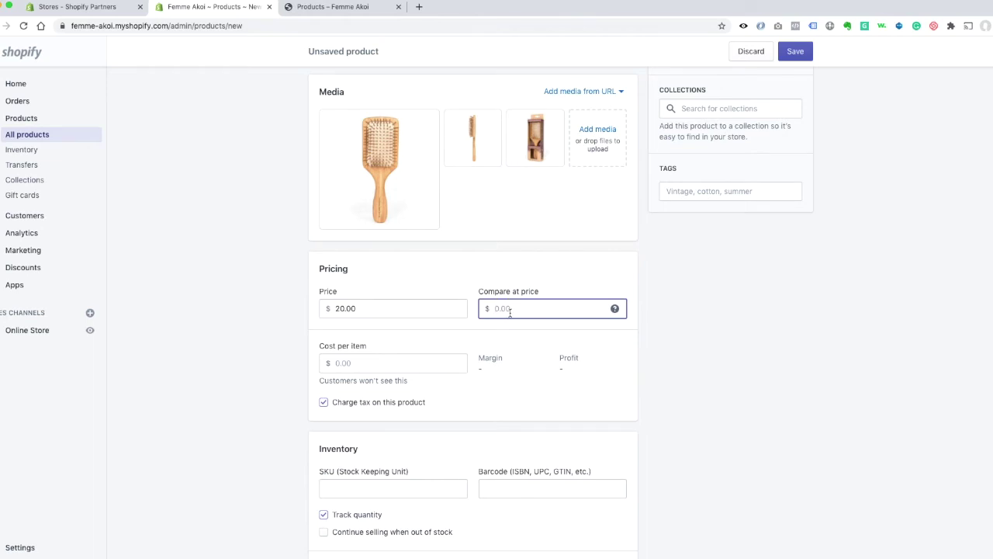
pyautogui.write('25')
pyautogui.press('BackSpace')
pyautogui.press('BackSpace')
pyautogui.press('BackSpace')
pyautogui.press('BackSpace')
pyautogui.press('BackSpace')
pyautogui.click(354, 363)
pyautogui.scroll(-1, 380, 362)
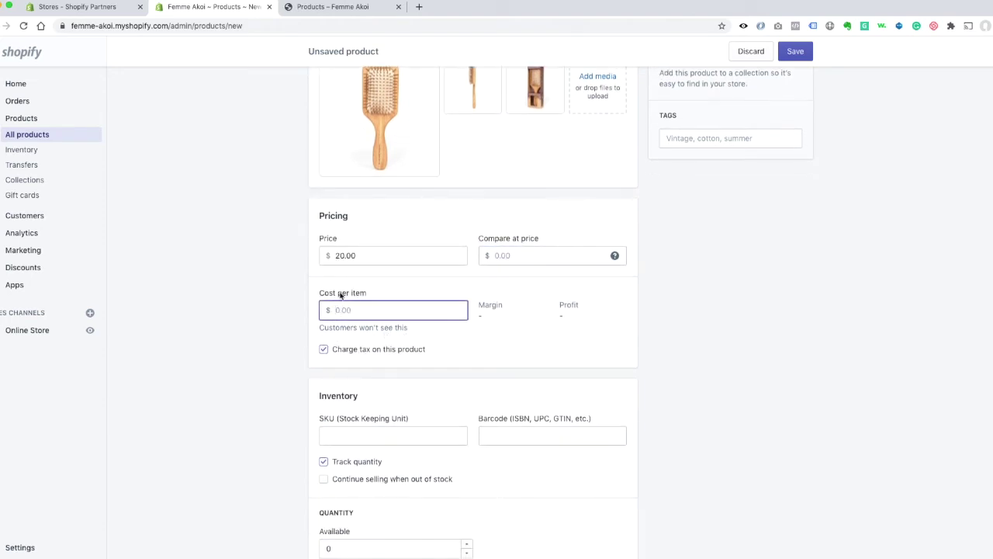
pyautogui.write('15.00')
pyautogui.press('BackSpace')
pyautogui.press('BackSpace')
pyautogui.press('BackSpace')
pyautogui.press('BackSpace')
pyautogui.press('BackSpace')
# Set the Bamboo Hairbrush's available inventory quantity to 10.
pyautogui.scroll(-1, 429, 348)
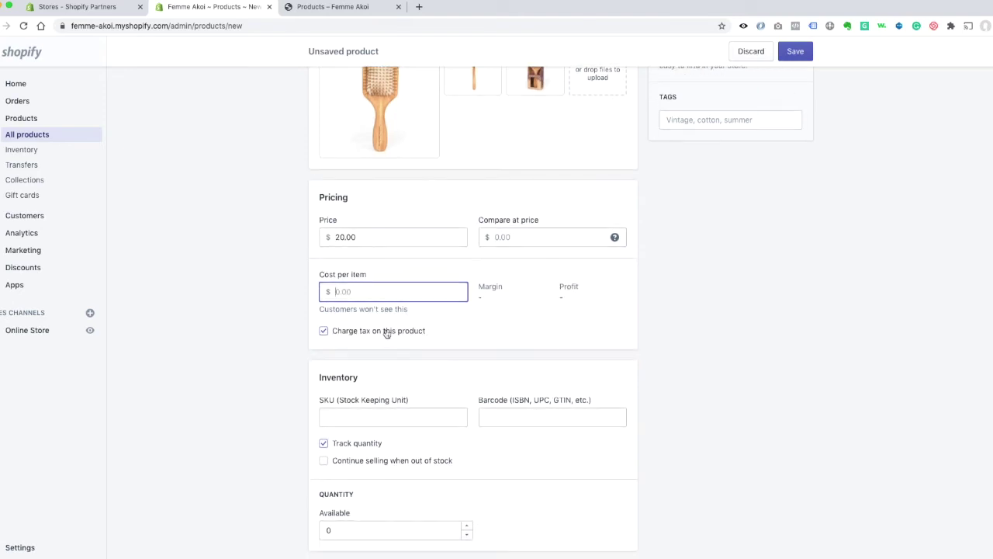
pyautogui.scroll(-3, 407, 376)
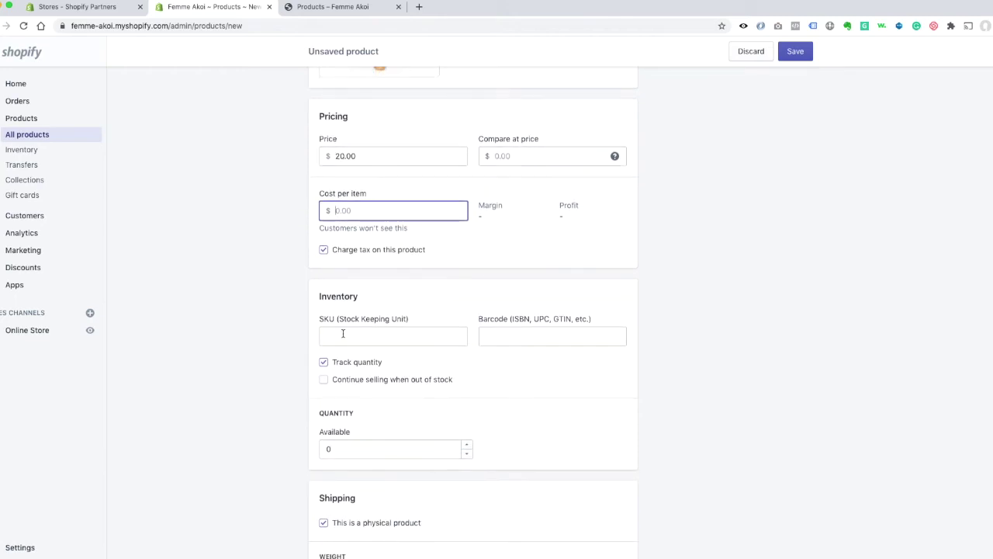
pyautogui.scroll(-4, 512, 357)
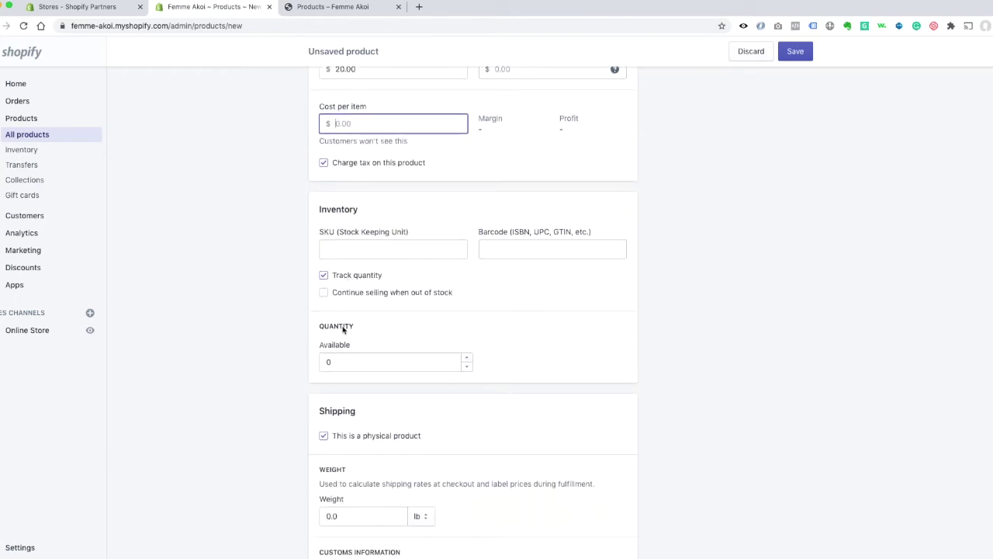
pyautogui.doubleClick(328, 361)
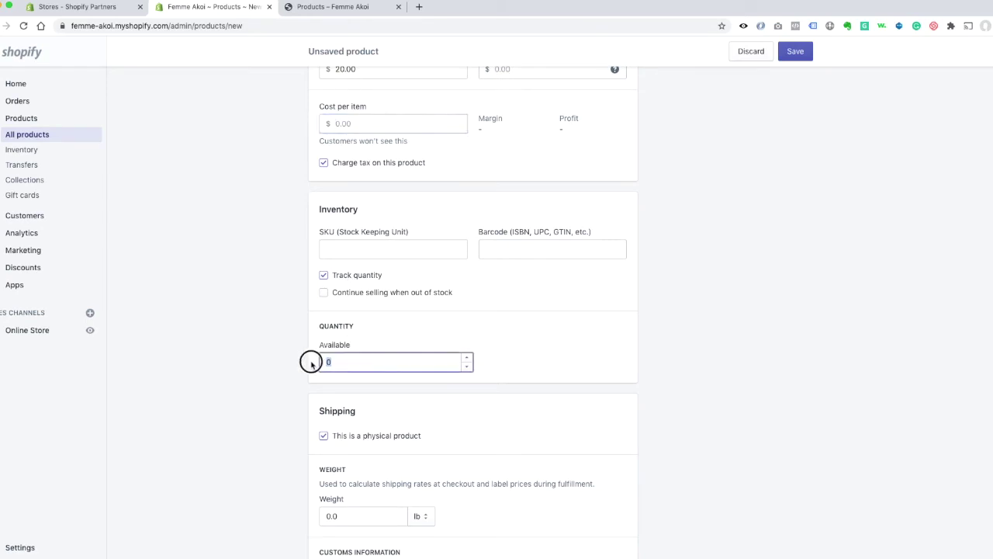
pyautogui.write('10')
pyautogui.click(660, 348)
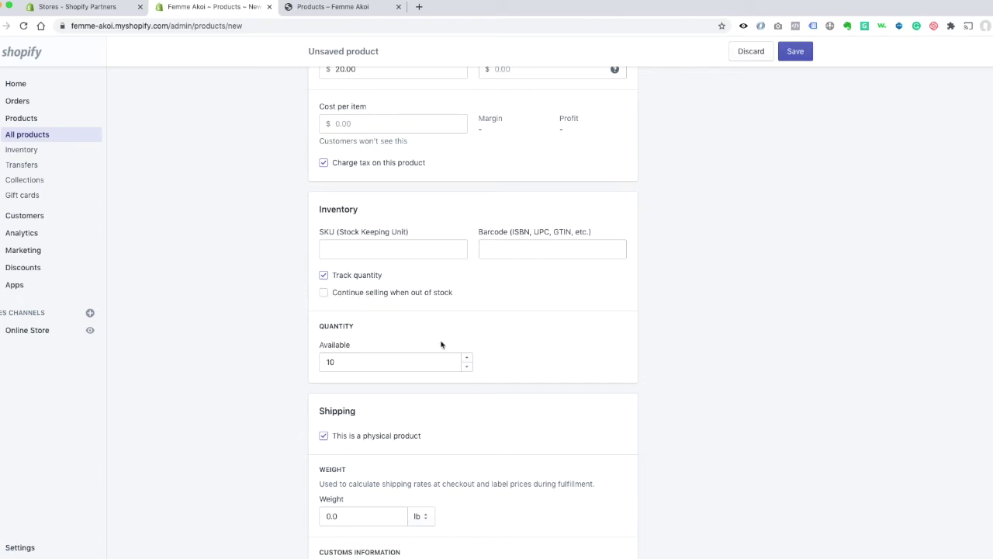
# Enter a shipping weight of 0.5 lb for the hairbrush.
pyautogui.scroll(-1, 441, 345)
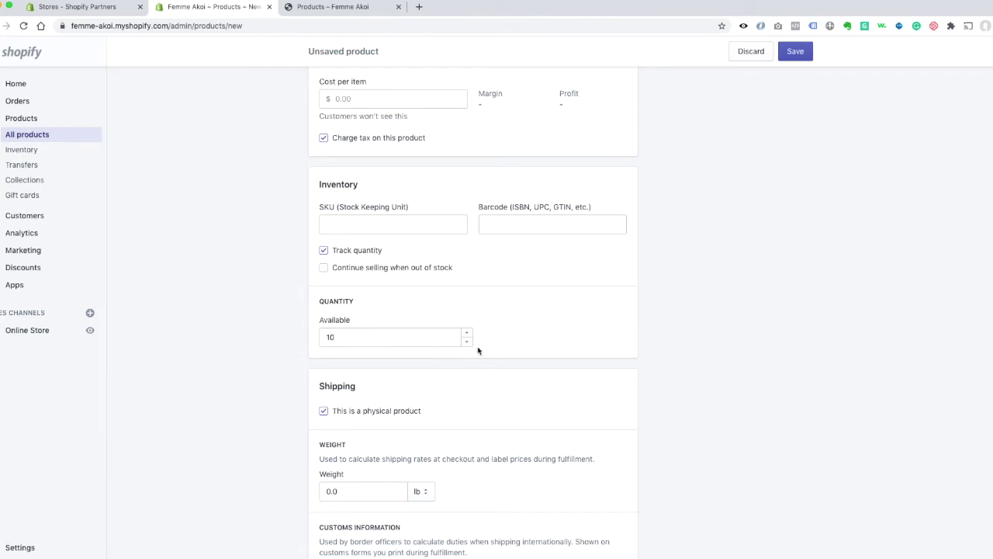
pyautogui.scroll(-4, 481, 349)
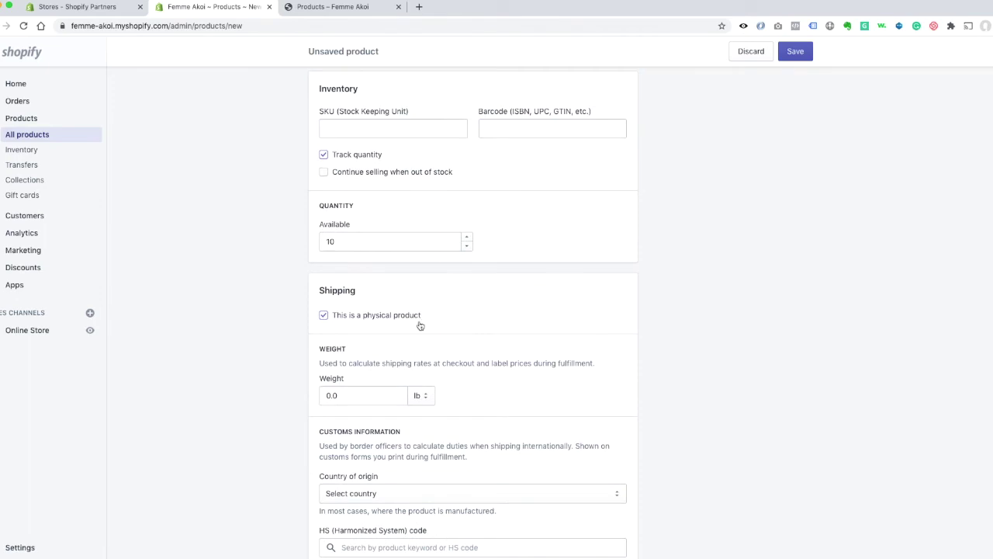
pyautogui.scroll(-1, 420, 326)
pyautogui.scroll(-1, 350, 364)
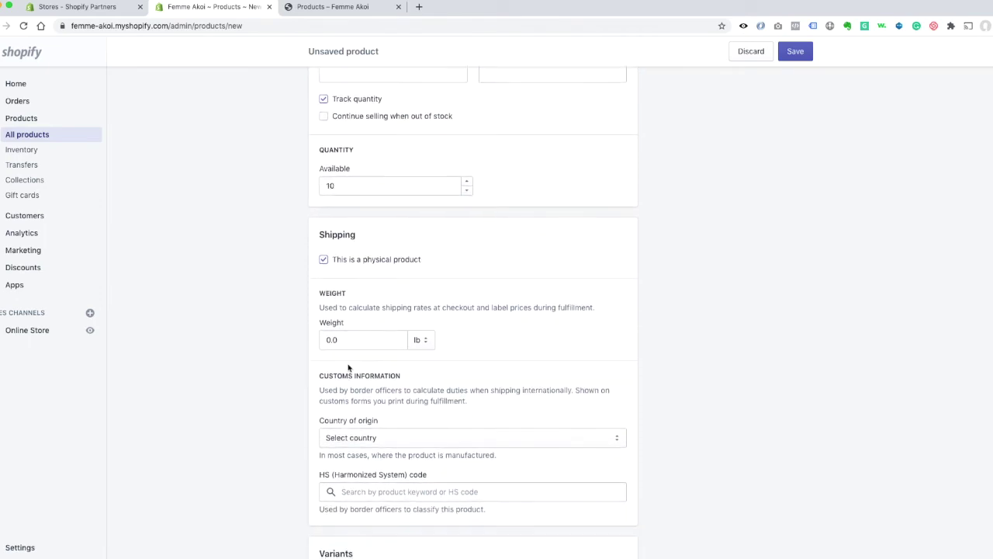
pyautogui.click(356, 340)
pyautogui.scroll(-4, 513, 334)
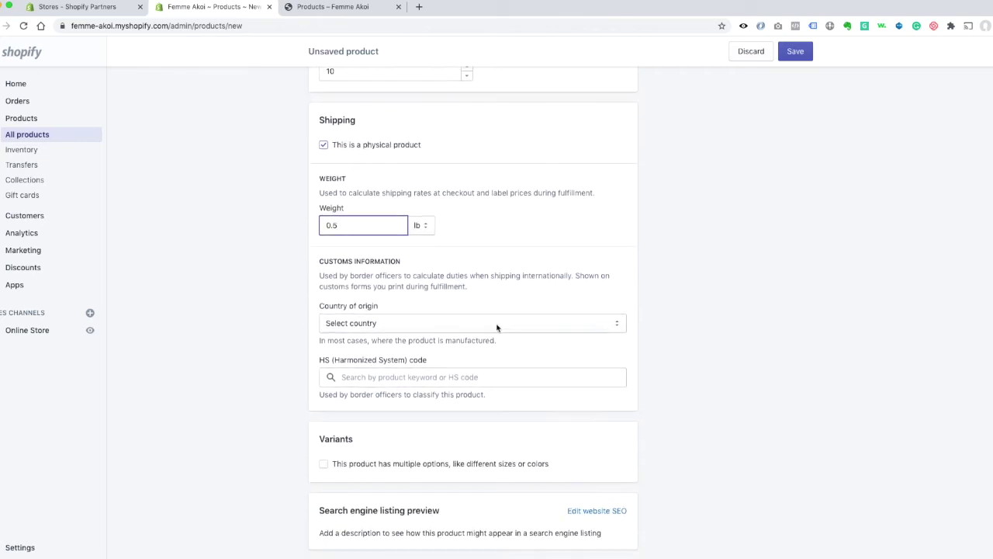
pyautogui.scroll(-2, 387, 349)
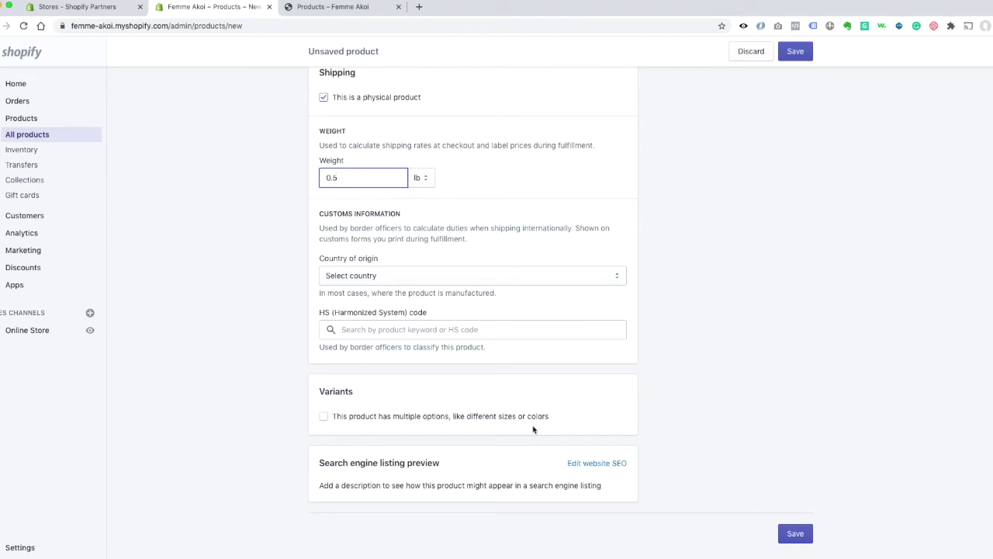
pyautogui.scroll(3, 534, 427)
pyautogui.scroll(-3, 504, 427)
pyautogui.scroll(6, 652, 378)
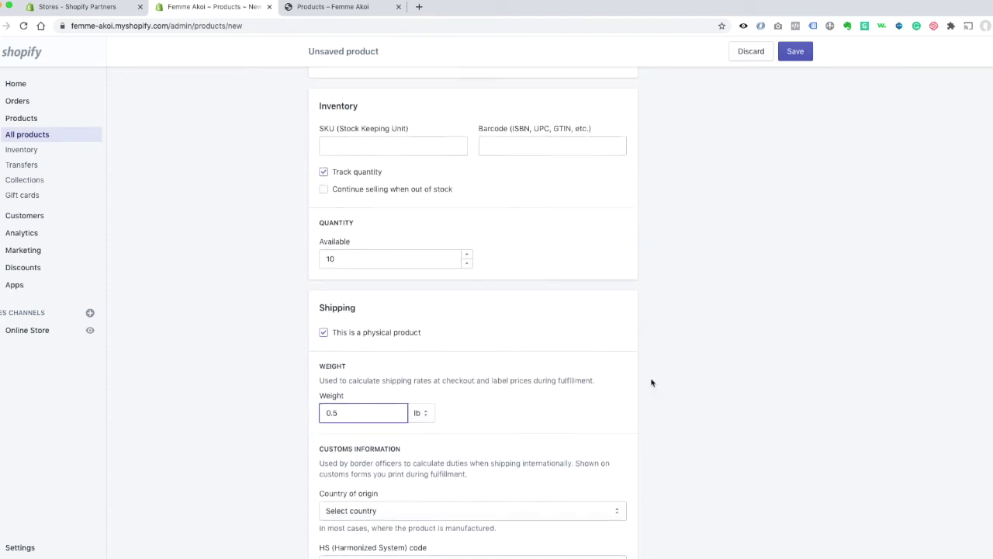
pyautogui.scroll(5, 649, 386)
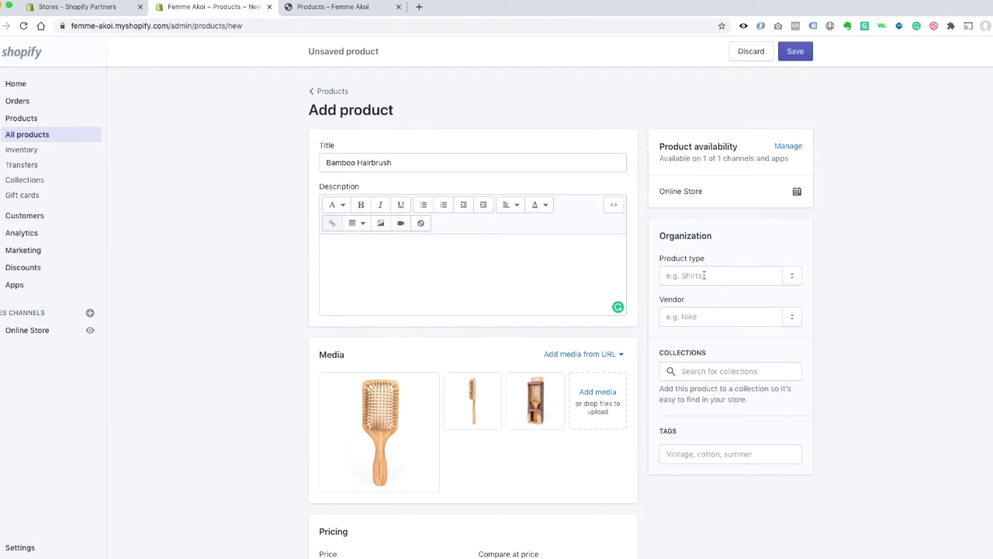
# Add the Hair tag to the Bamboo Hairbrush.
pyautogui.scroll(-1, 698, 280)
pyautogui.scroll(-1, 741, 326)
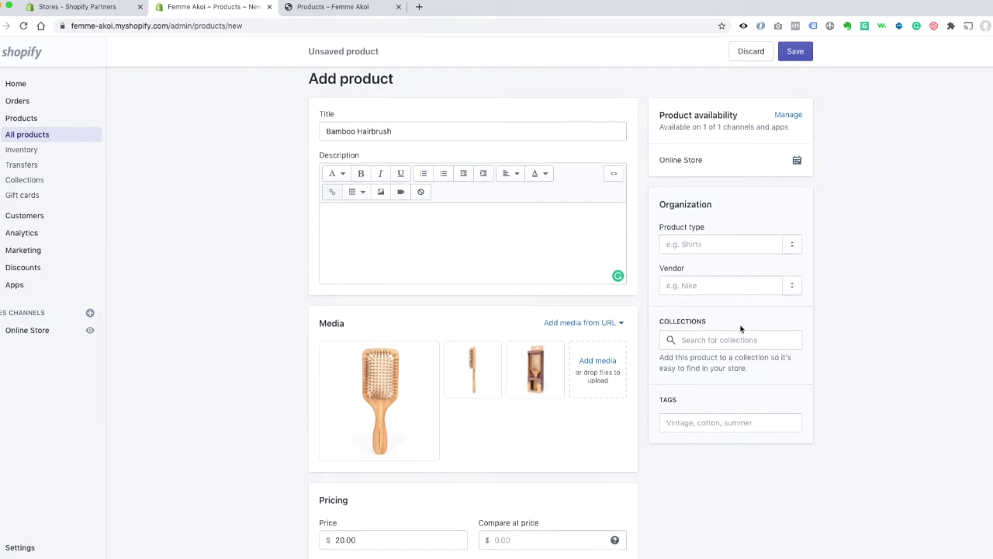
pyautogui.scroll(-2, 725, 344)
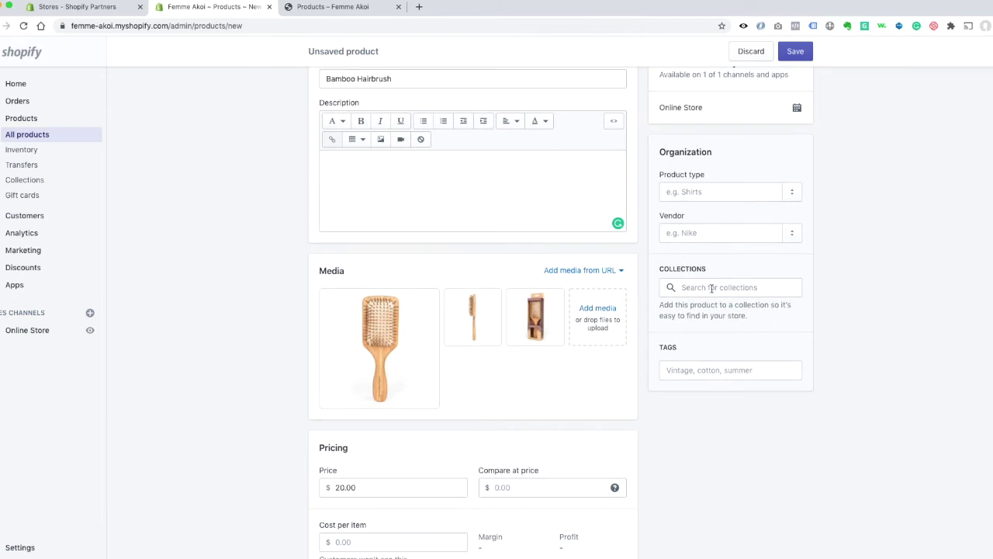
pyautogui.scroll(-1, 752, 308)
pyautogui.click(694, 340)
pyautogui.write('Hair')
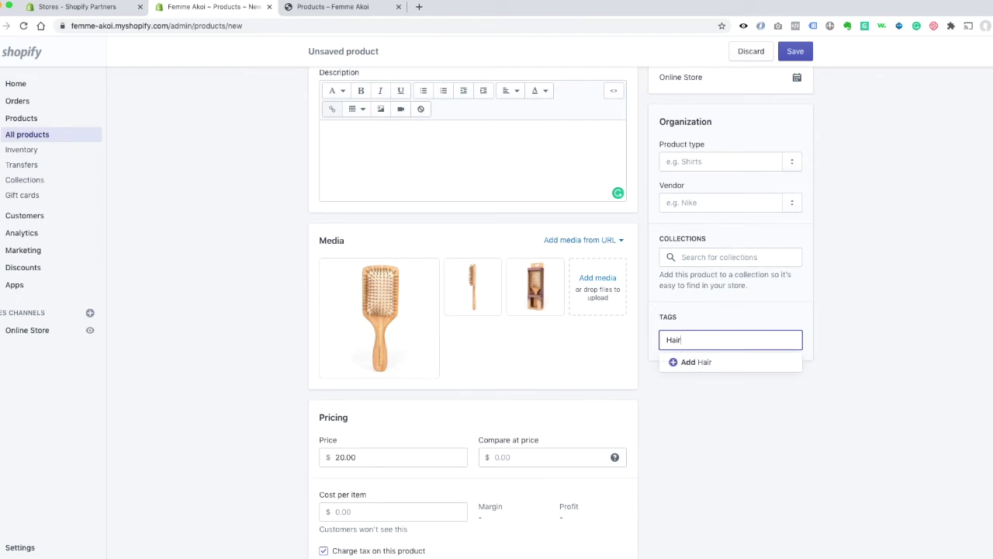
pyautogui.click(701, 366)
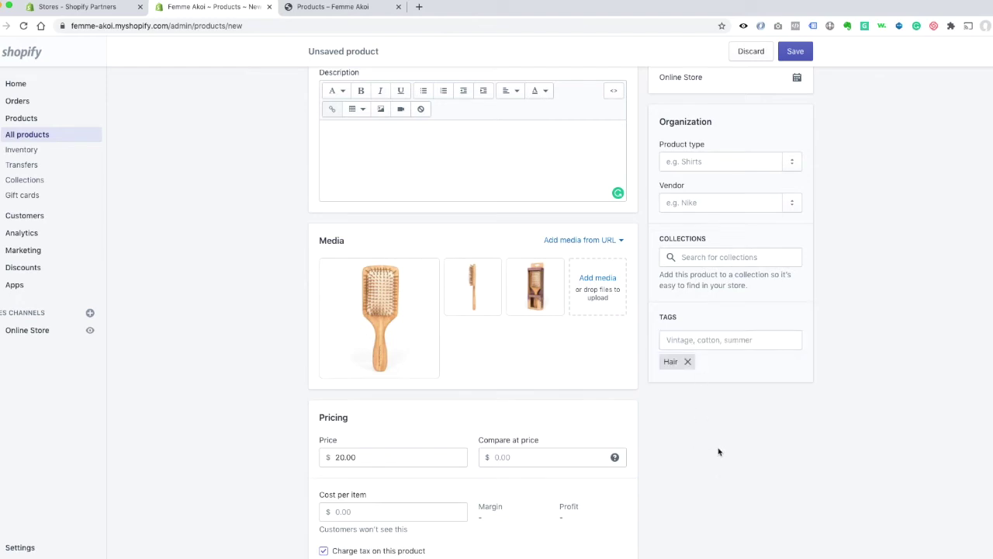
# Save the Bamboo Hairbrush as a new product.
pyautogui.scroll(-1, 719, 453)
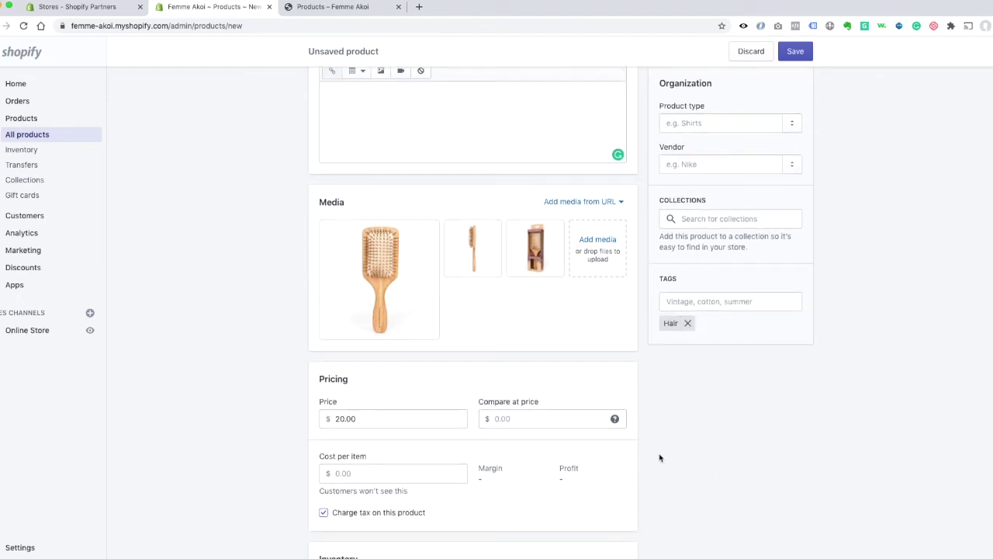
pyautogui.scroll(-2, 658, 458)
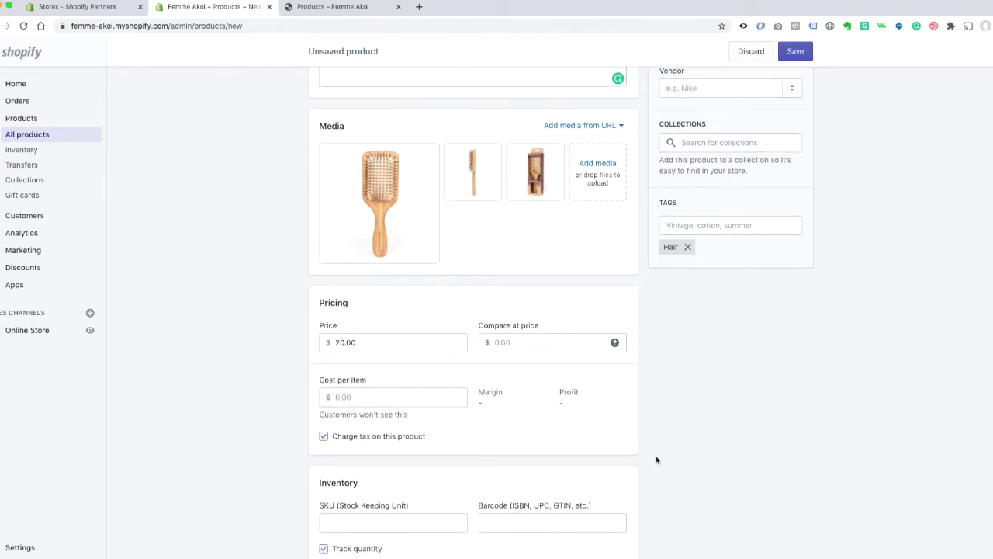
pyautogui.scroll(-3, 654, 450)
pyautogui.scroll(-5, 654, 451)
pyautogui.scroll(10, 654, 450)
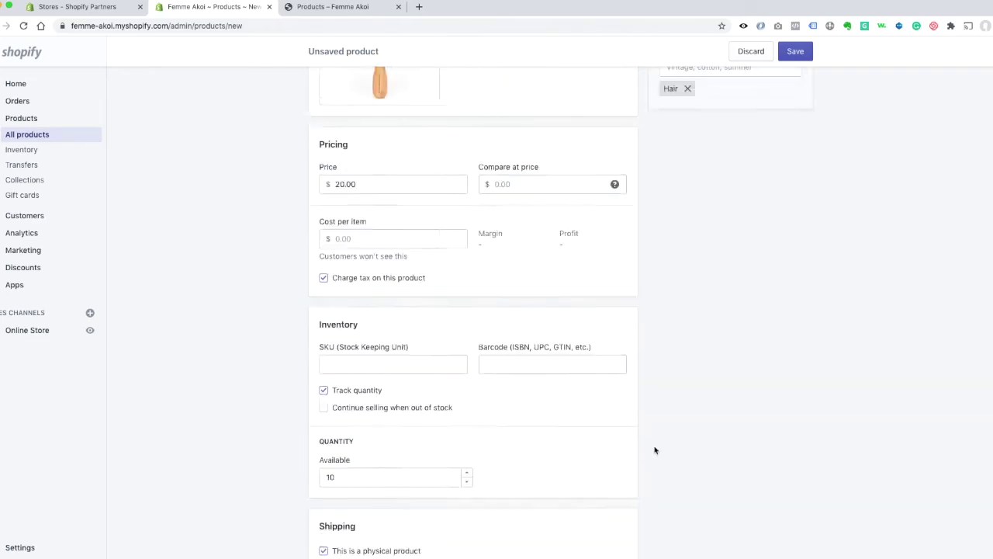
pyautogui.click(794, 52)
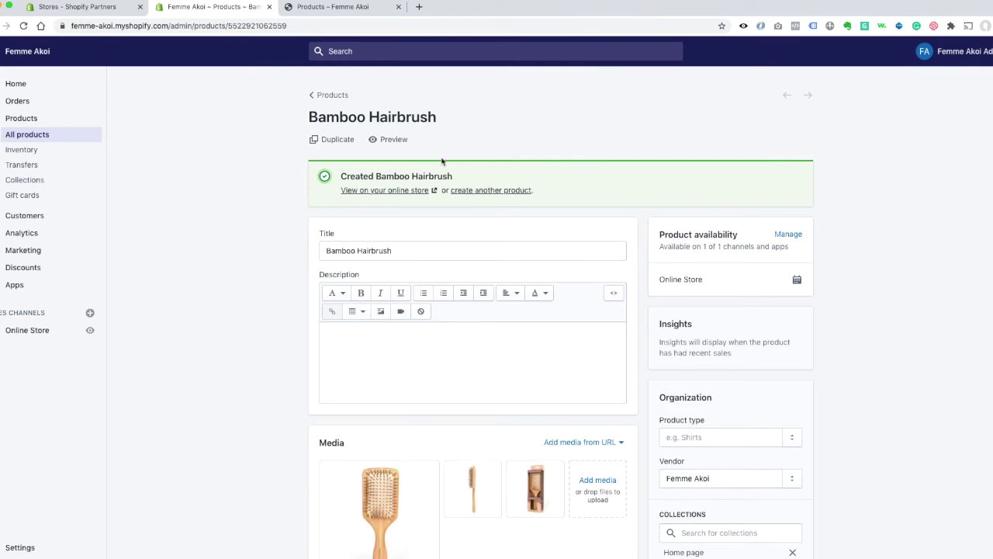
# Write the description 'This is the best bamboo hairbrush.', save, and go back to All products.
pyautogui.click(362, 344)
pyautogui.write('This is the best bamboo hairbrush.')
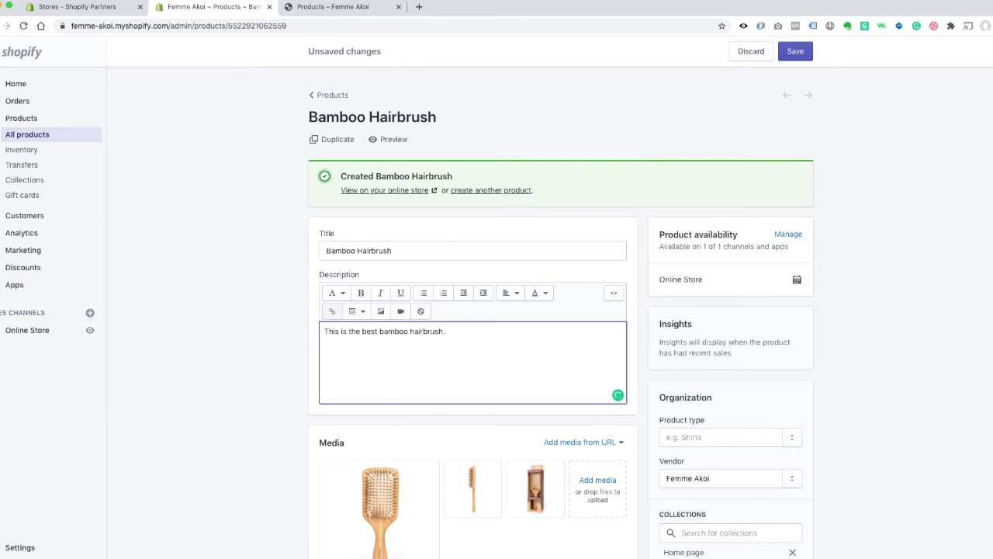
pyautogui.click(792, 55)
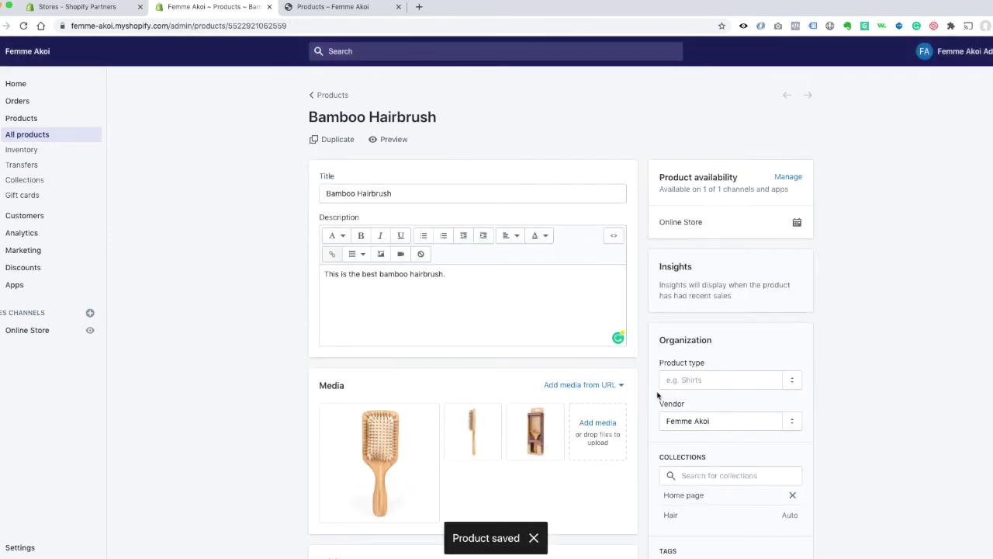
pyautogui.click(53, 135)
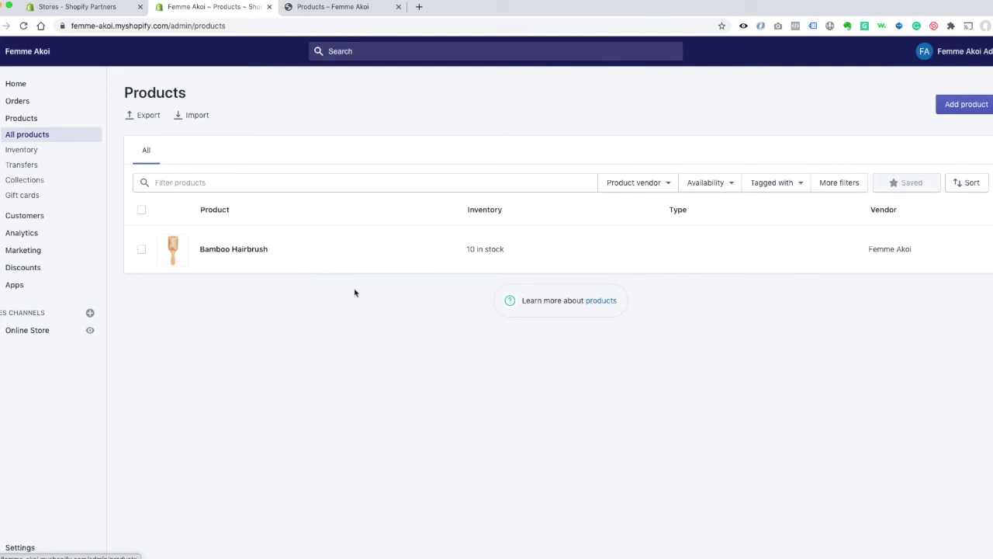
# Create a new product titled Headband with a short description.
pyautogui.click(949, 106)
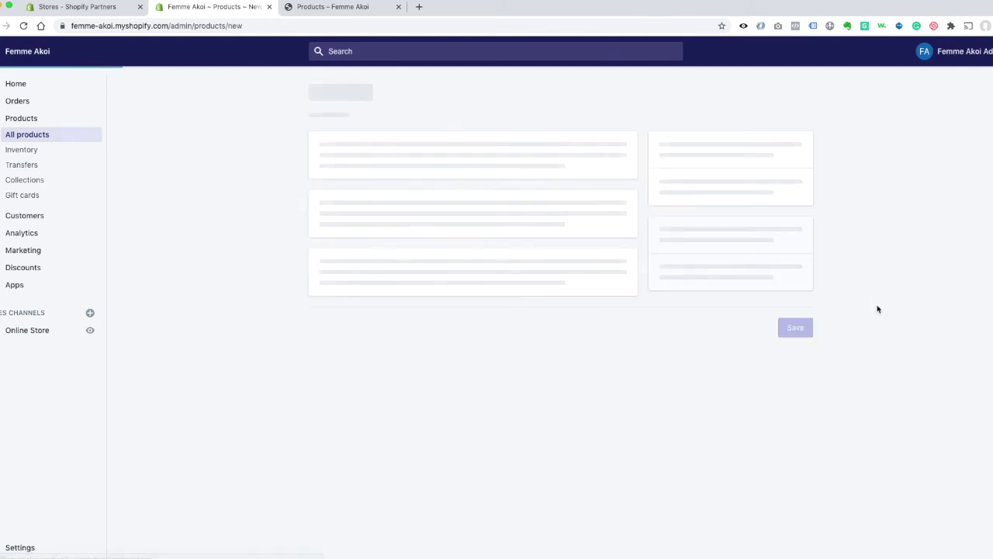
pyautogui.click(356, 163)
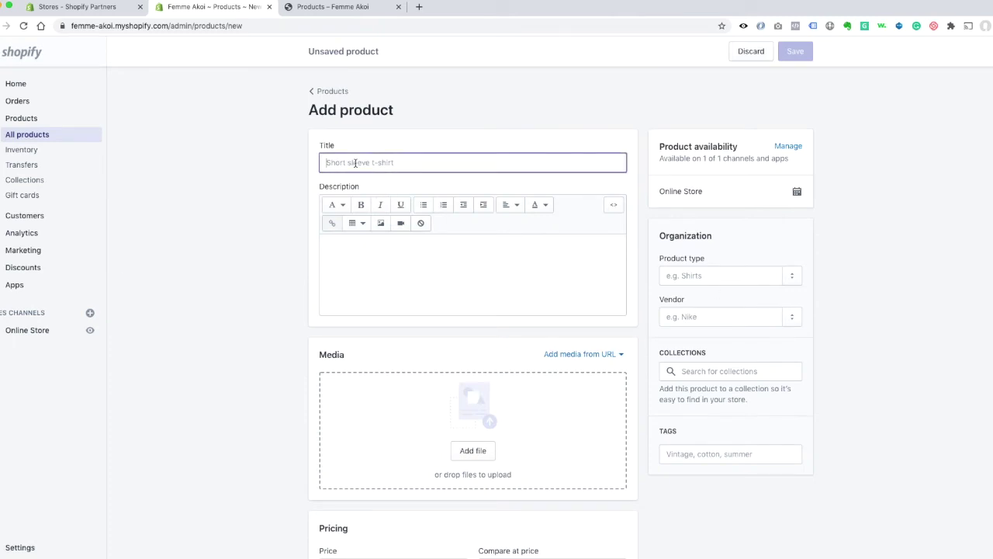
pyautogui.write('Headband')
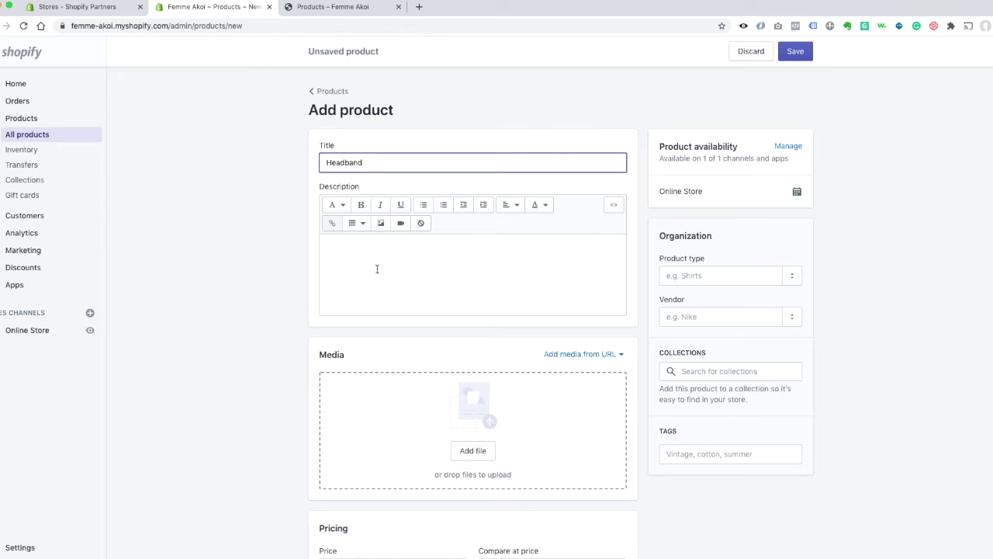
pyautogui.click(376, 260)
pyautogui.write('Thi')
pyautogui.write(' bes')
pyautogui.write('t headband.')
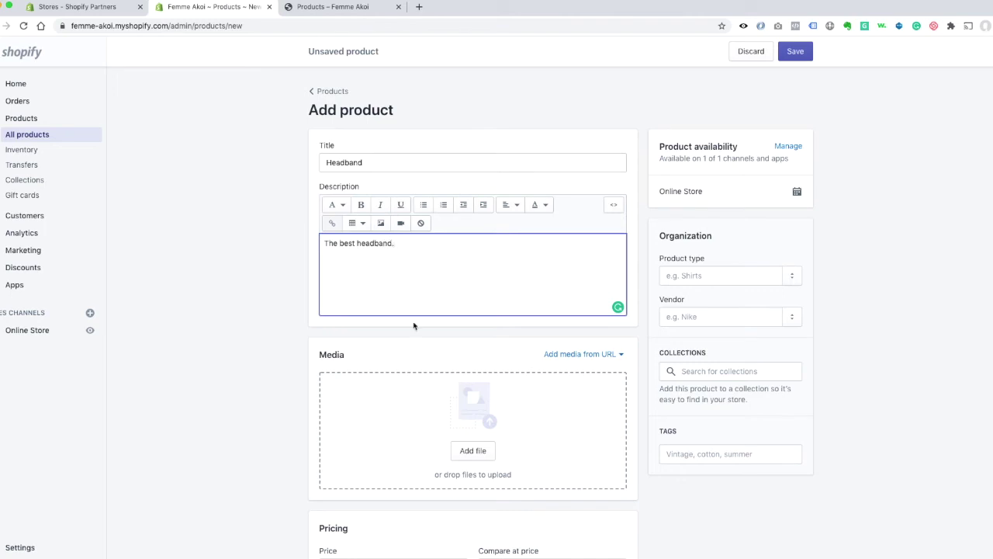
# Upload the peach, taupe and teal headband images to the product.
pyautogui.scroll(-2, 414, 326)
pyautogui.click(483, 378)
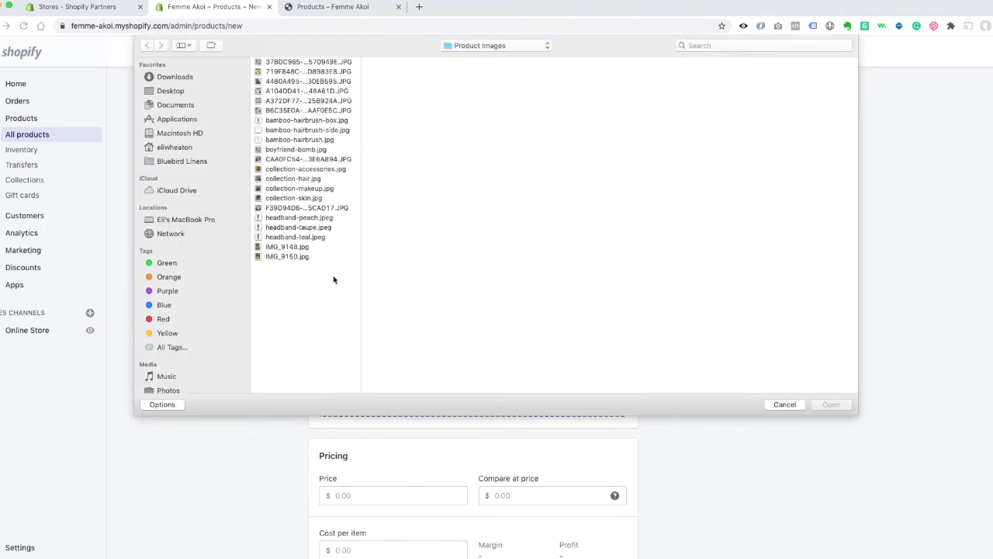
pyautogui.click(303, 219)
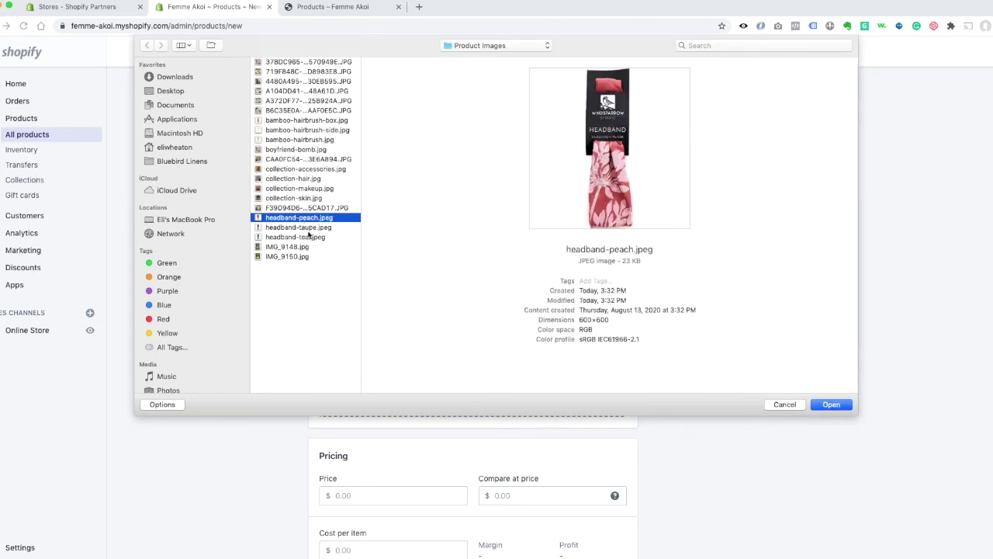
pyautogui.keyDown('shift'); pyautogui.click(311, 238); pyautogui.keyUp('shift')
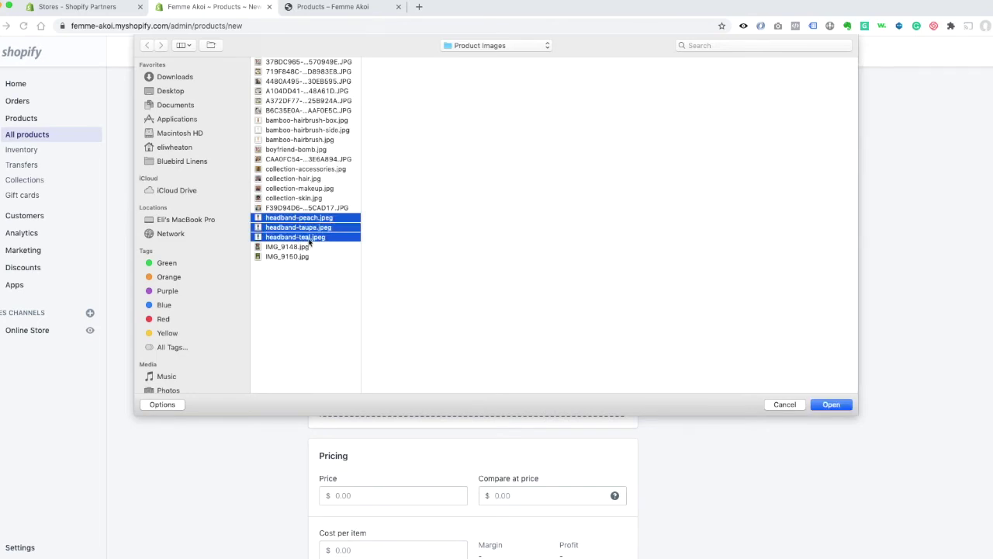
pyautogui.click(831, 404)
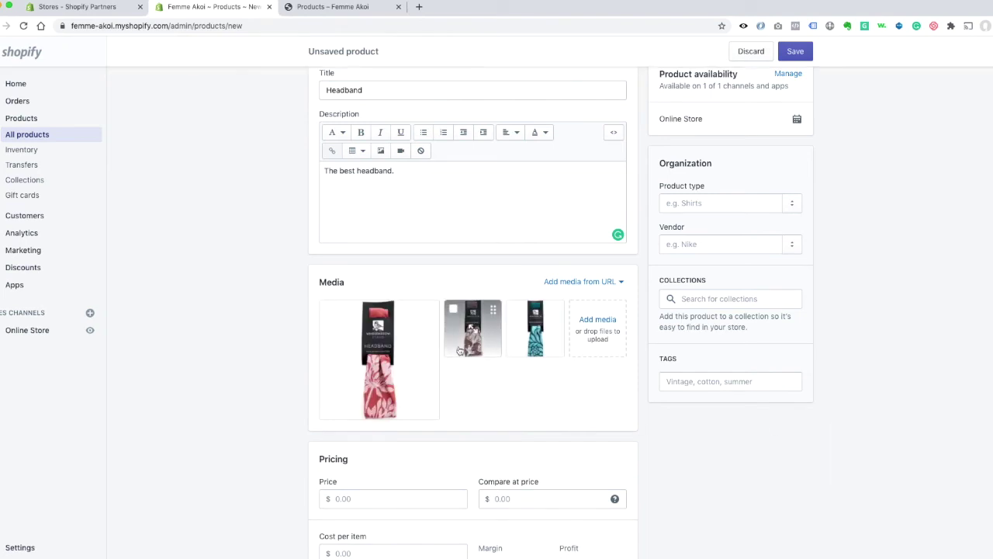
# Set the headband's price to 15.00.
pyautogui.scroll(-3, 569, 387)
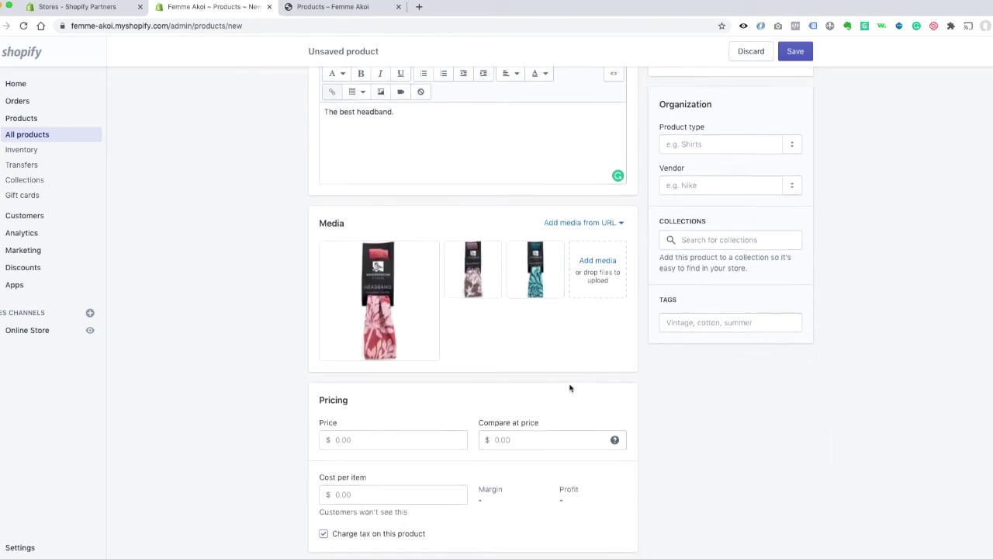
pyautogui.click(367, 346)
pyautogui.write('15.00')
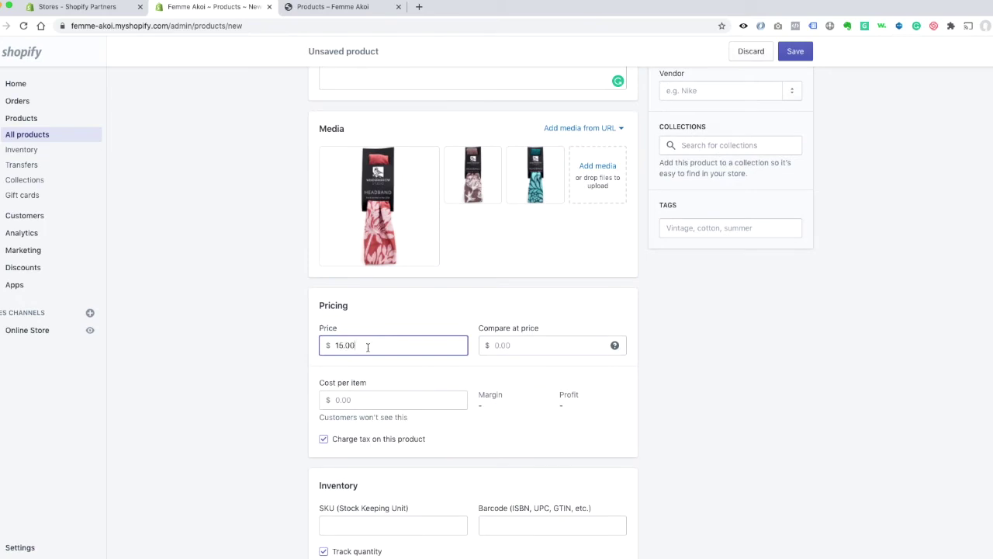
pyautogui.scroll(-1, 403, 330)
pyautogui.scroll(-4, 399, 349)
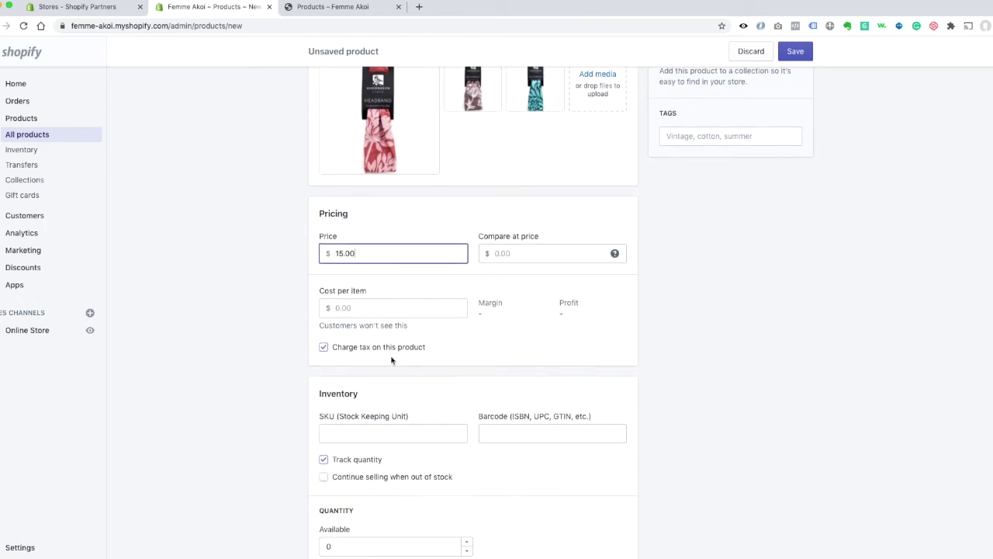
pyautogui.scroll(-2, 386, 349)
# Set the available stock quantity to 10.
pyautogui.doubleClick(336, 332)
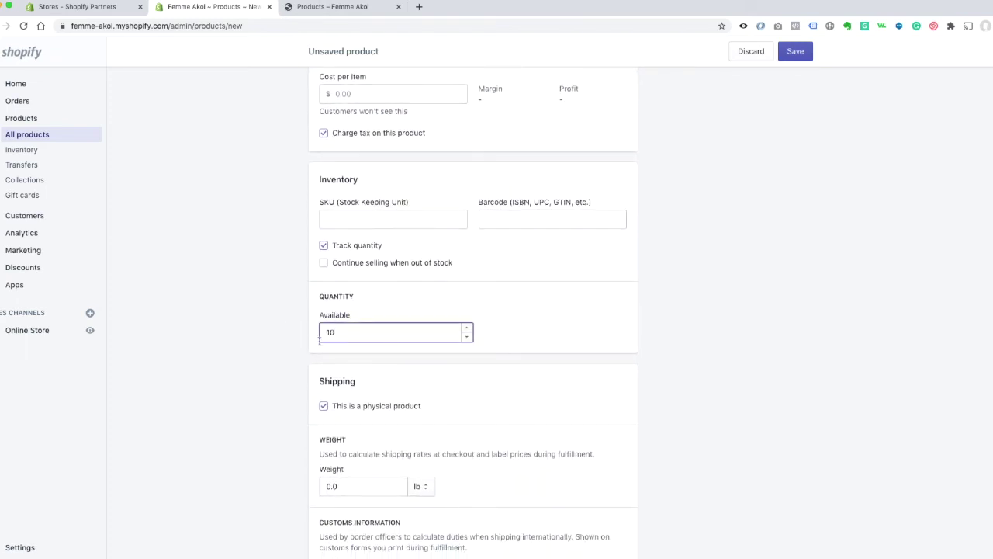
pyautogui.press('Down')
pyautogui.press('Down')
pyautogui.click(662, 348)
pyautogui.scroll(-1, 661, 348)
pyautogui.moveTo(350, 320); pyautogui.dragTo(316, 324)
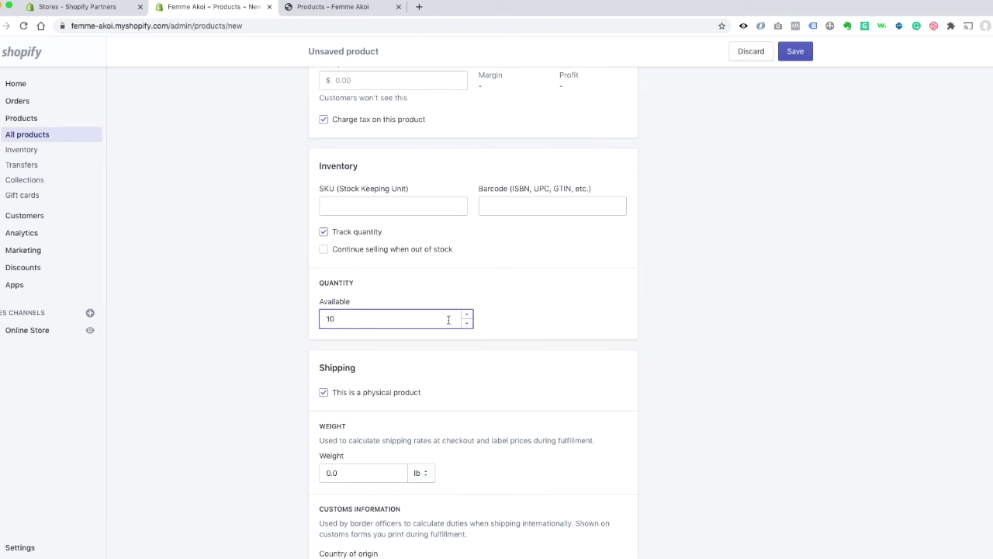
pyautogui.click(548, 324)
# Set the weight to 0.3 lb and enable multiple variant options.
pyautogui.scroll(-3, 549, 326)
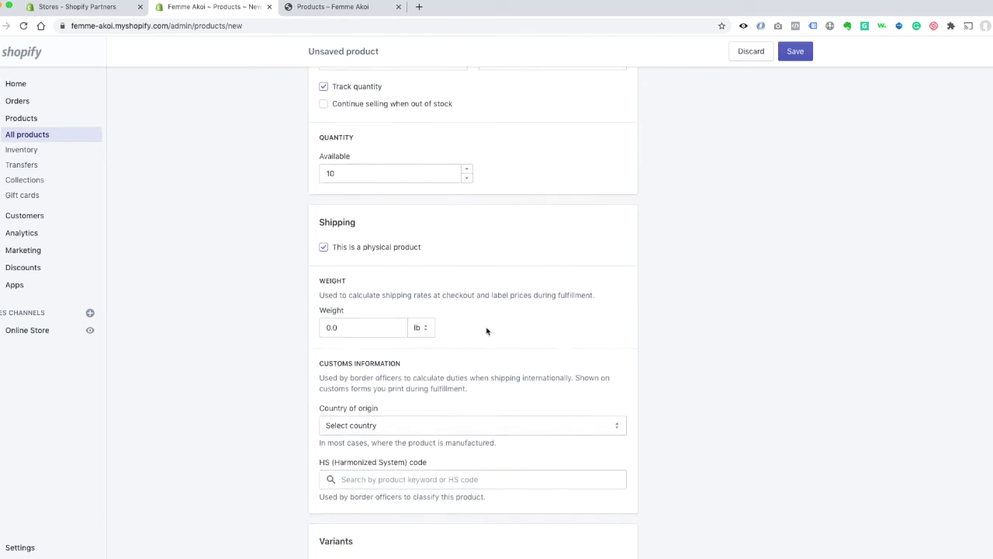
pyautogui.click(351, 326)
pyautogui.click(554, 325)
pyautogui.scroll(-4, 551, 320)
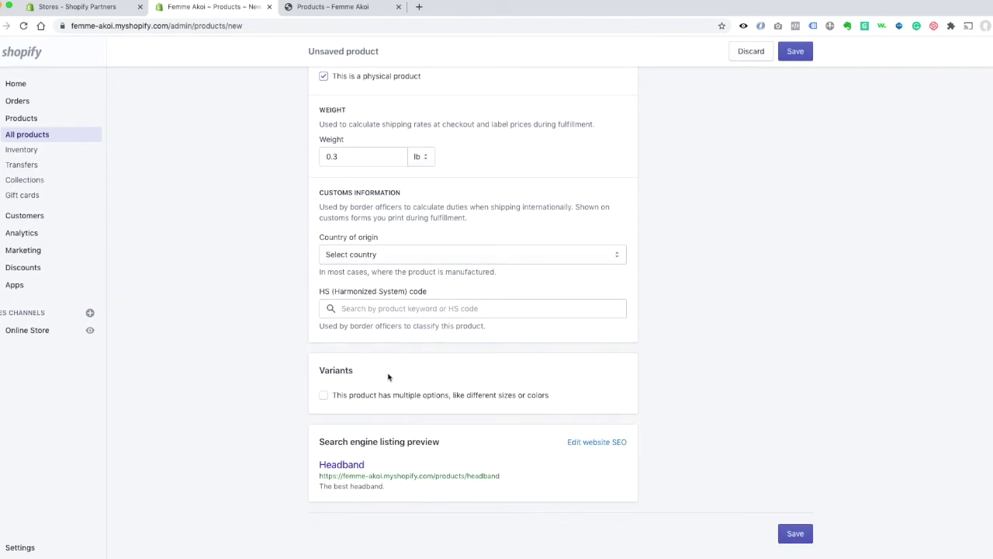
pyautogui.scroll(10, 385, 376)
pyautogui.scroll(-5, 465, 379)
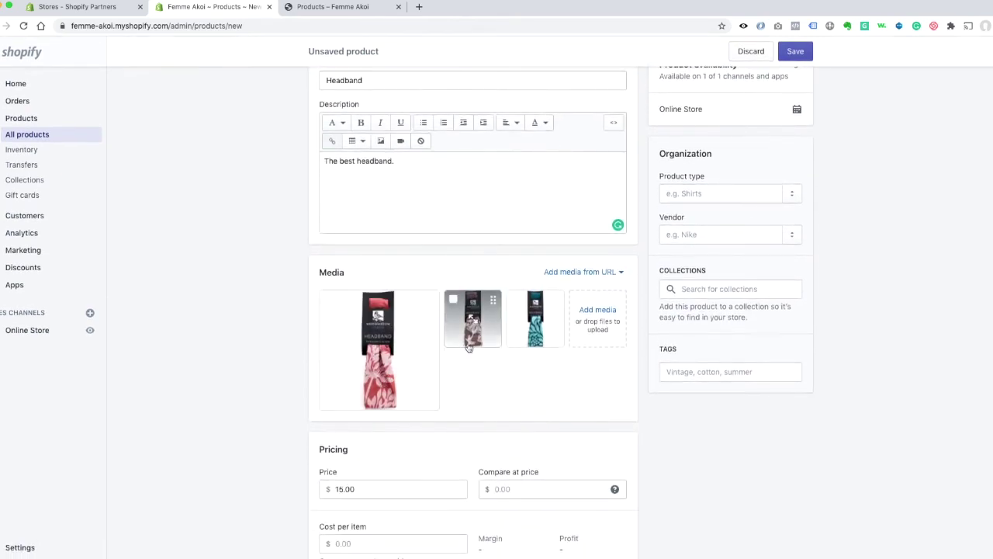
pyautogui.scroll(-15, 525, 379)
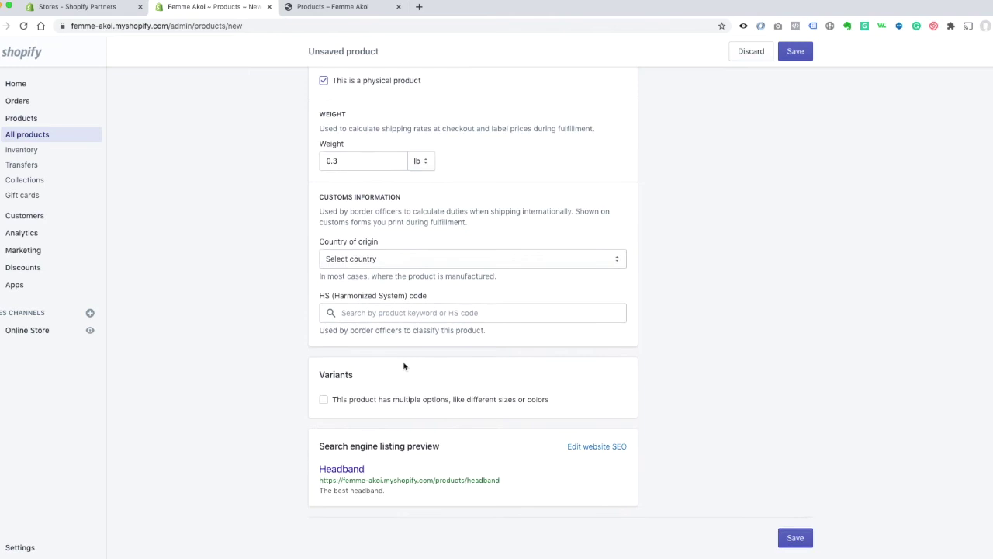
pyautogui.scroll(-1, 404, 366)
pyautogui.click(323, 394)
# Name the headband's first variant option Color.
pyautogui.scroll(-3, 504, 400)
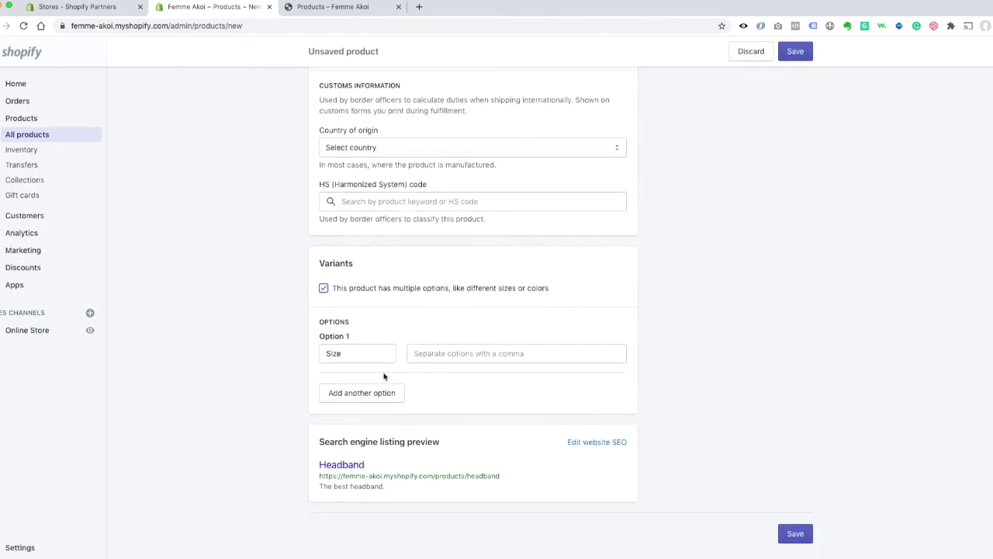
pyautogui.click(344, 354)
pyautogui.click(350, 394)
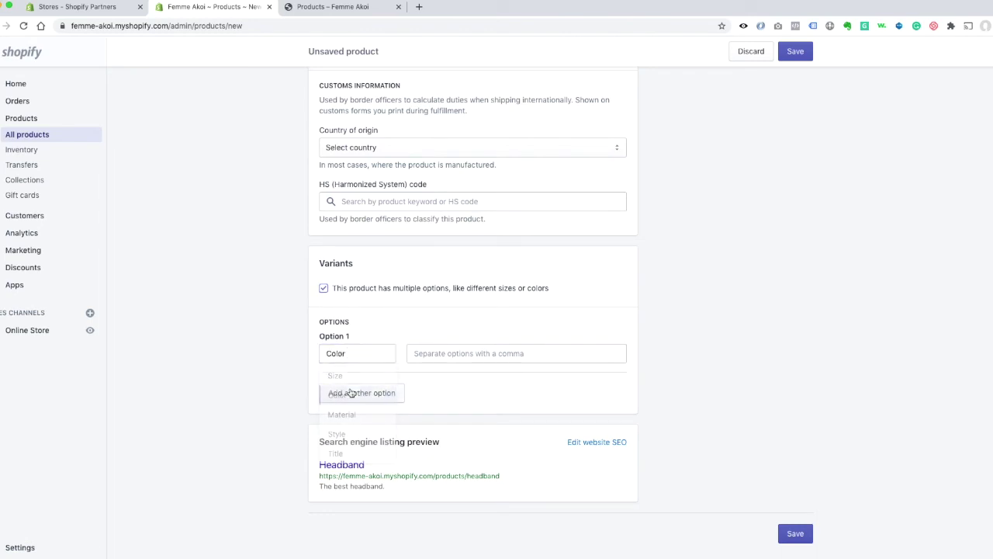
pyautogui.click(335, 354)
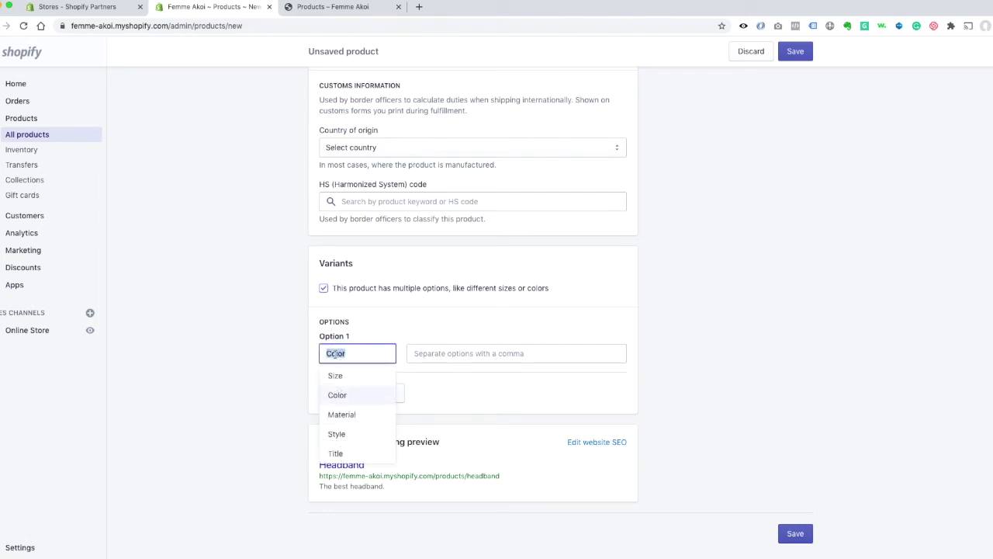
pyautogui.write('Whatever')
pyautogui.press('BackSpace')
pyautogui.press('BackSpace')
pyautogui.press('BackSpace')
pyautogui.press('BackSpace')
pyautogui.press('BackSpace')
pyautogui.press('BackSpace')
pyautogui.press('BackSpace')
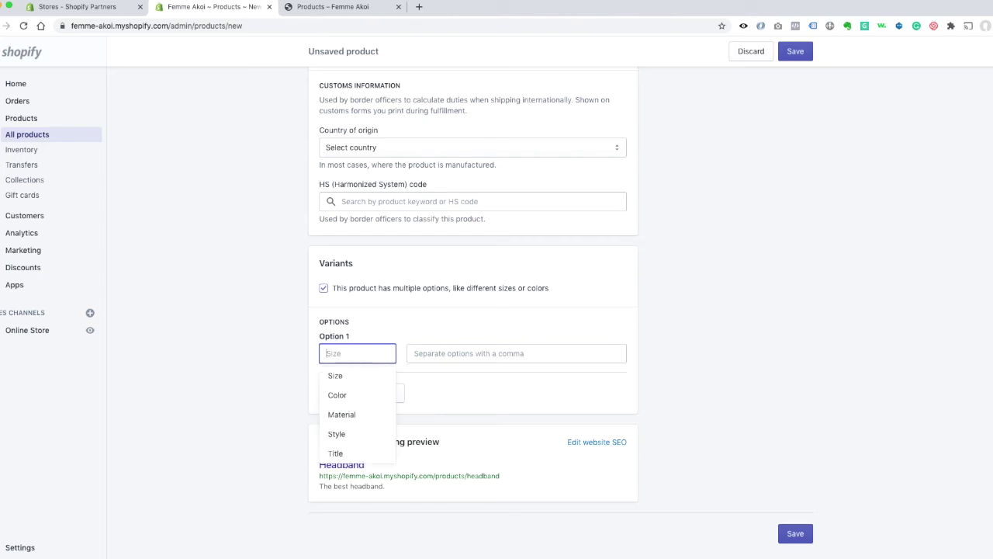
pyautogui.click(360, 398)
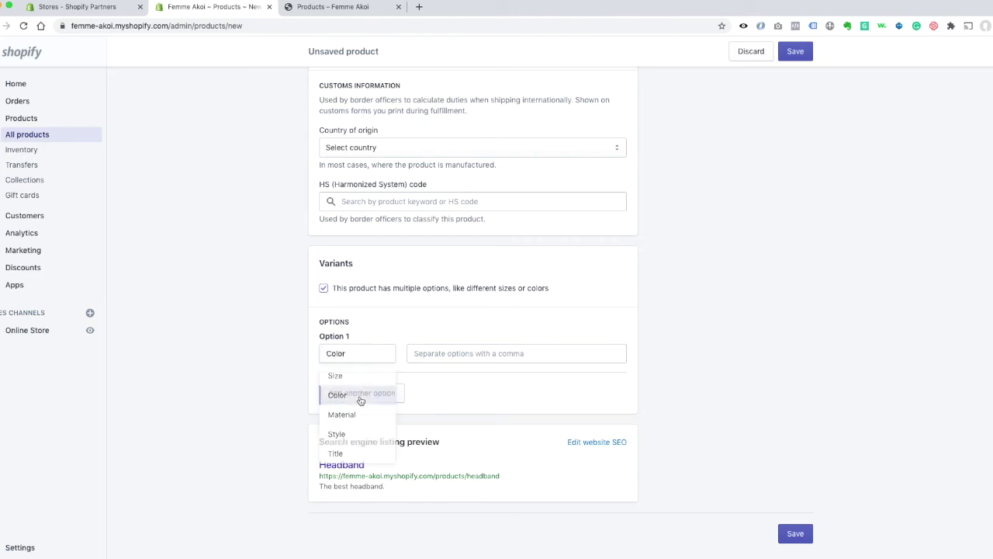
# Enter the colour values Teal, Peach and Taupe.
pyautogui.click(442, 355)
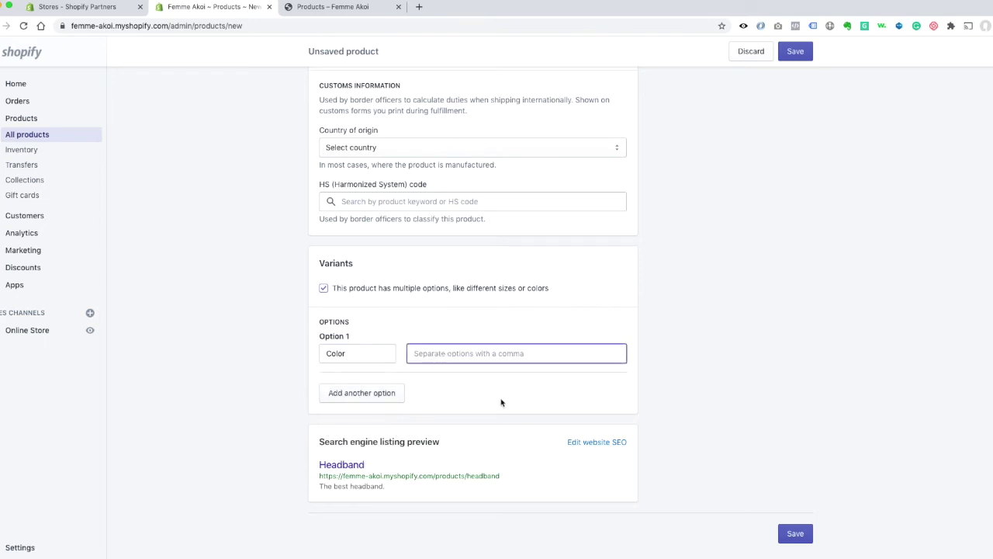
pyautogui.write('TEal,')
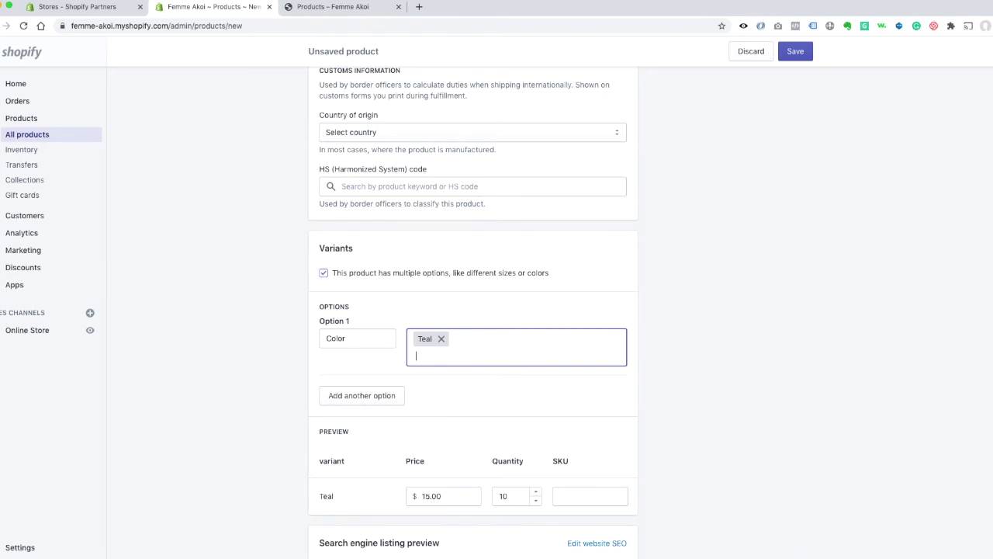
pyautogui.press('BackSpace')
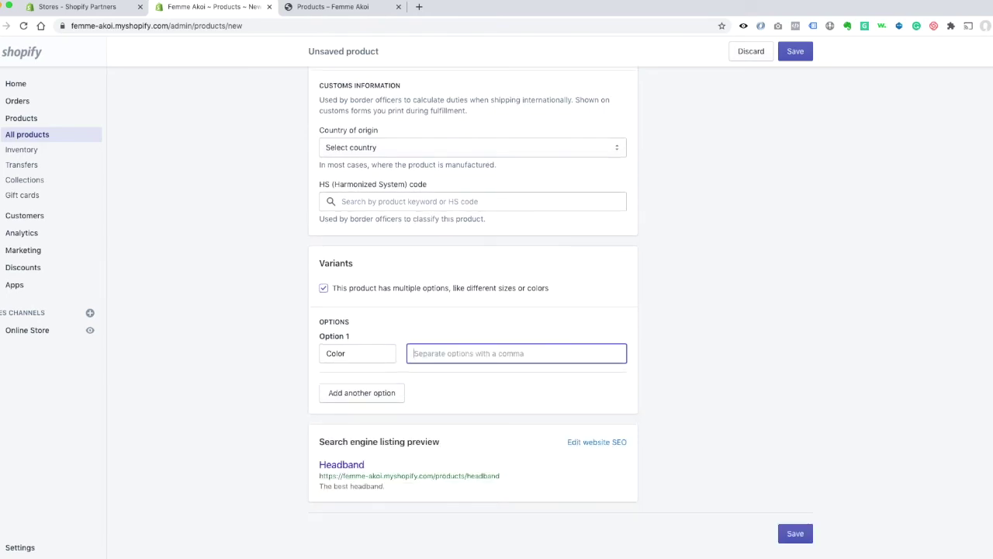
pyautogui.write('Teal')
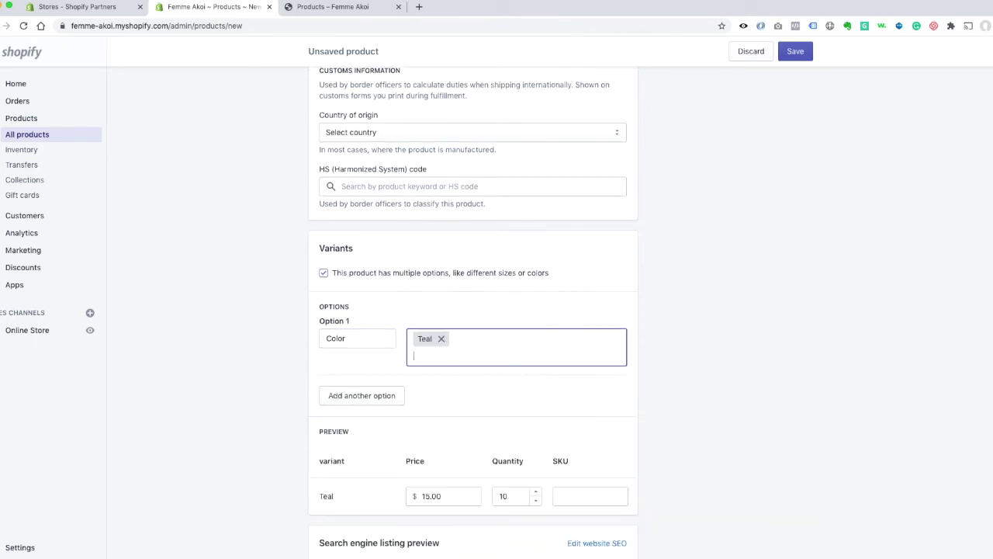
pyautogui.write(',Peach')
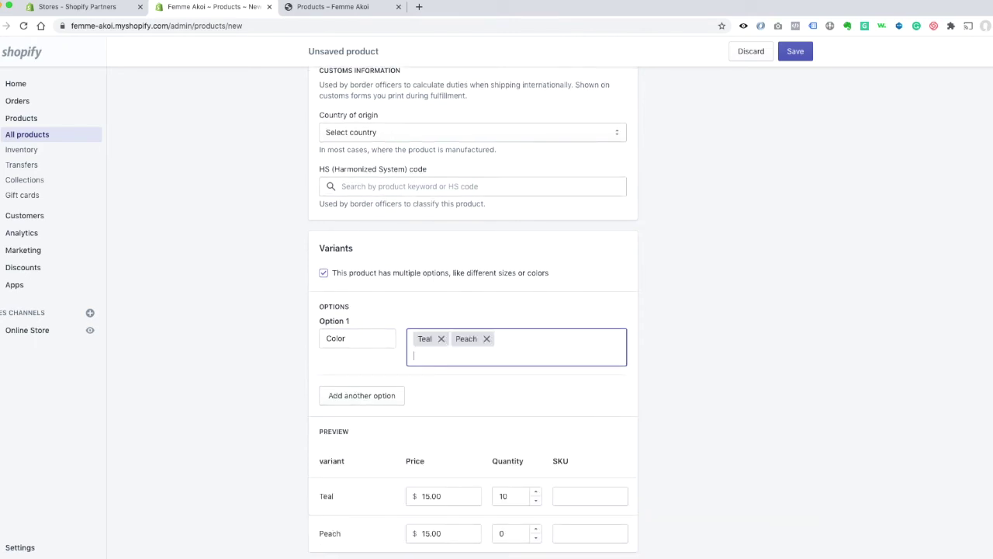
pyautogui.write(',Taupe,')
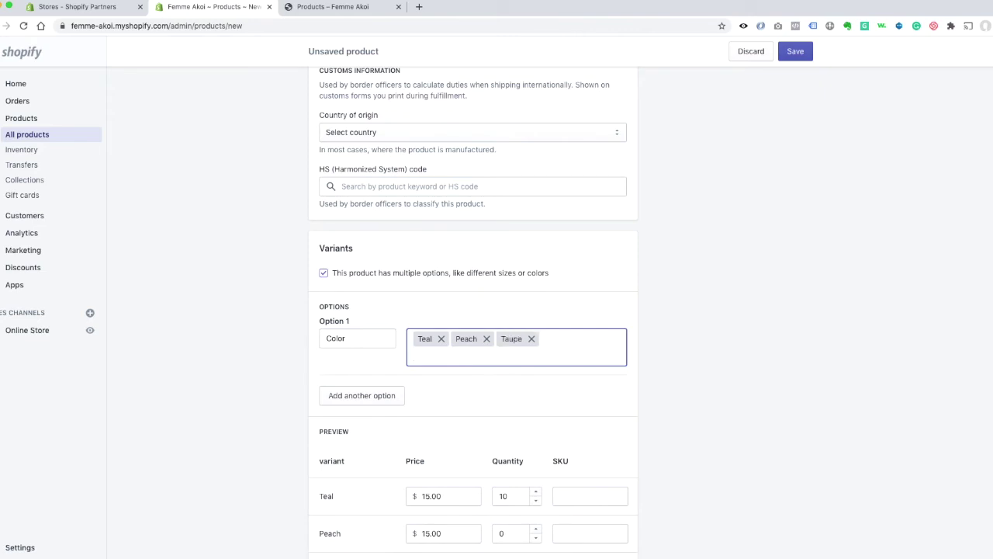
pyautogui.click(669, 391)
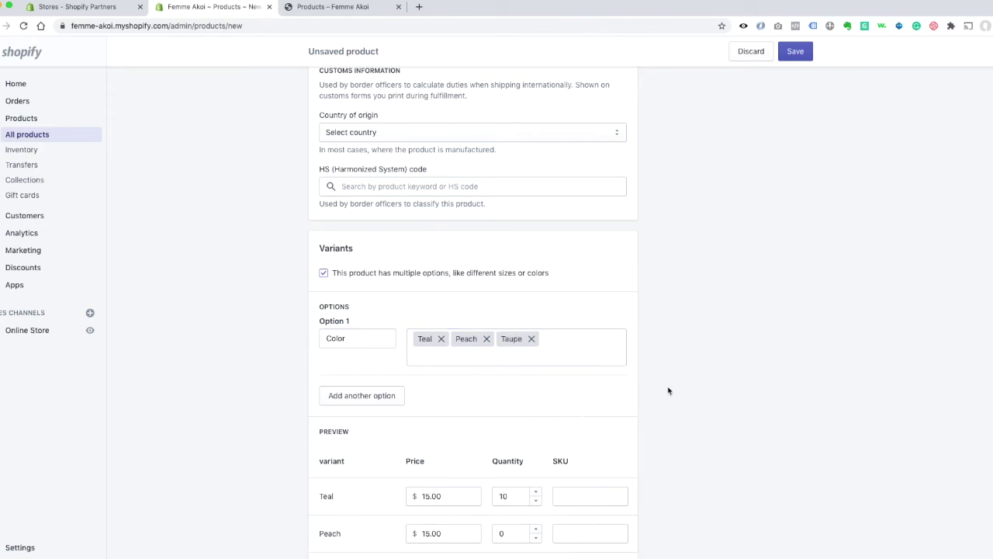
# Set the Peach and Taupe variant stock quantities to 10.
pyautogui.scroll(-3, 668, 370)
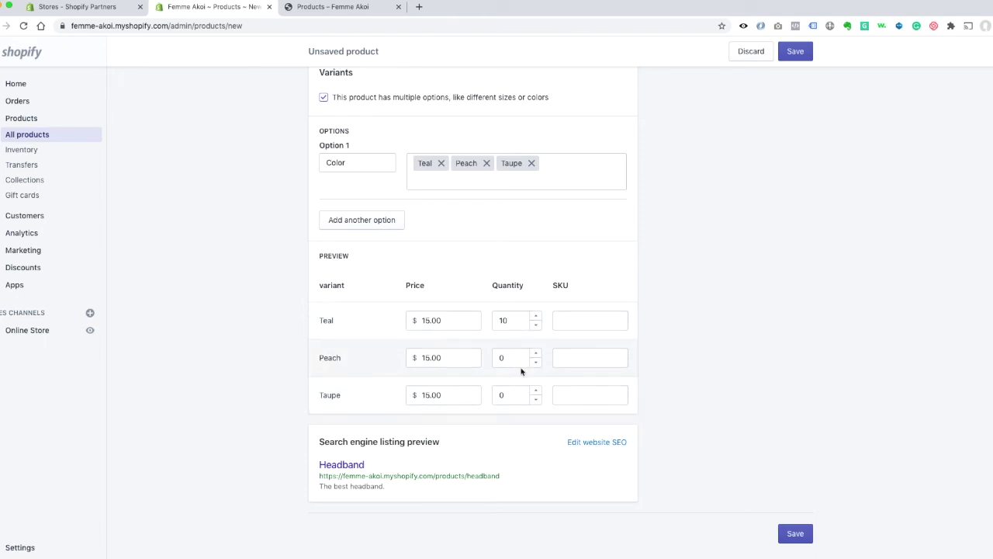
pyautogui.moveTo(506, 357); pyautogui.dragTo(491, 358)
pyautogui.moveTo(506, 395); pyautogui.dragTo(489, 395)
pyautogui.write('10')
pyautogui.click(660, 384)
pyautogui.scroll(3, 647, 386)
pyautogui.scroll(15, 631, 399)
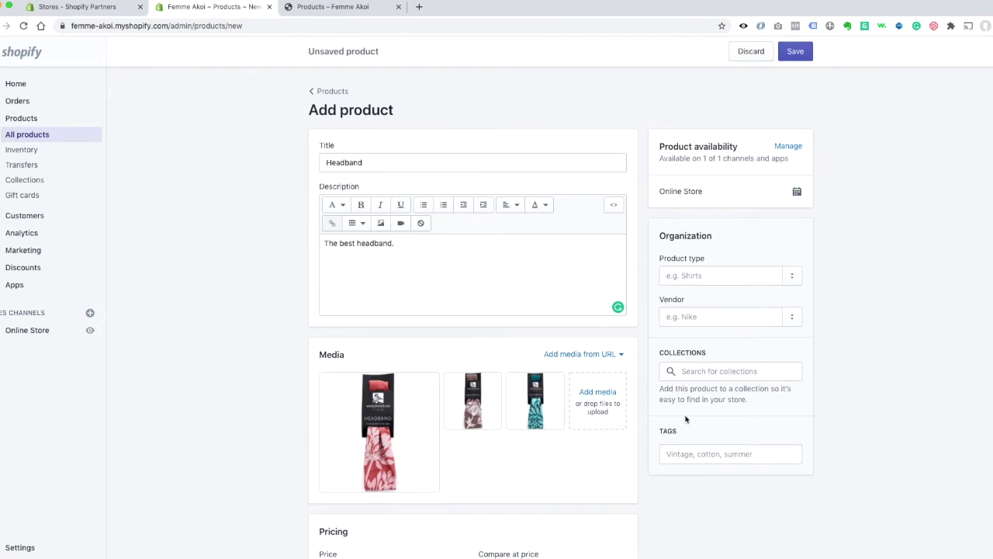
# Tag the Headband product with Headbands and save it.
pyautogui.click(673, 454)
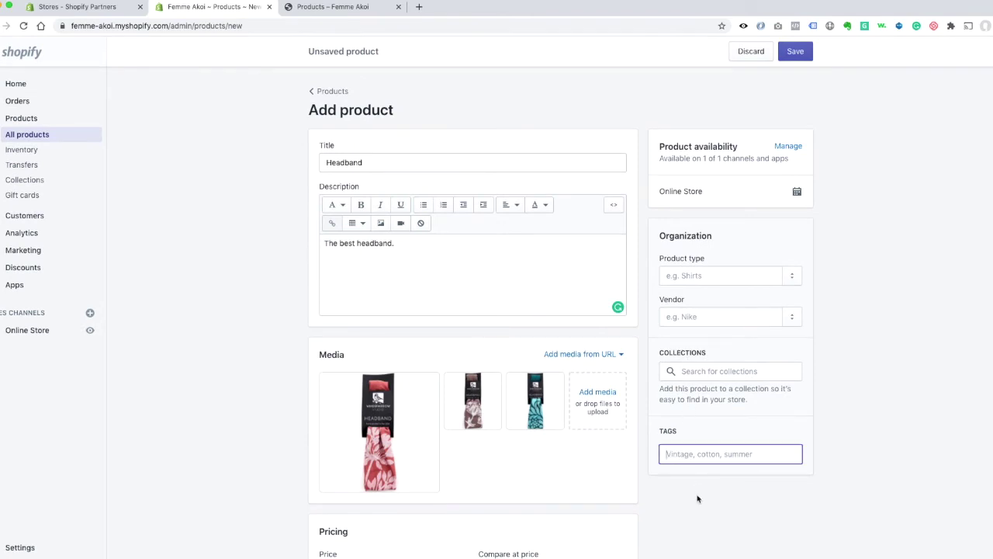
pyautogui.write('Headbands')
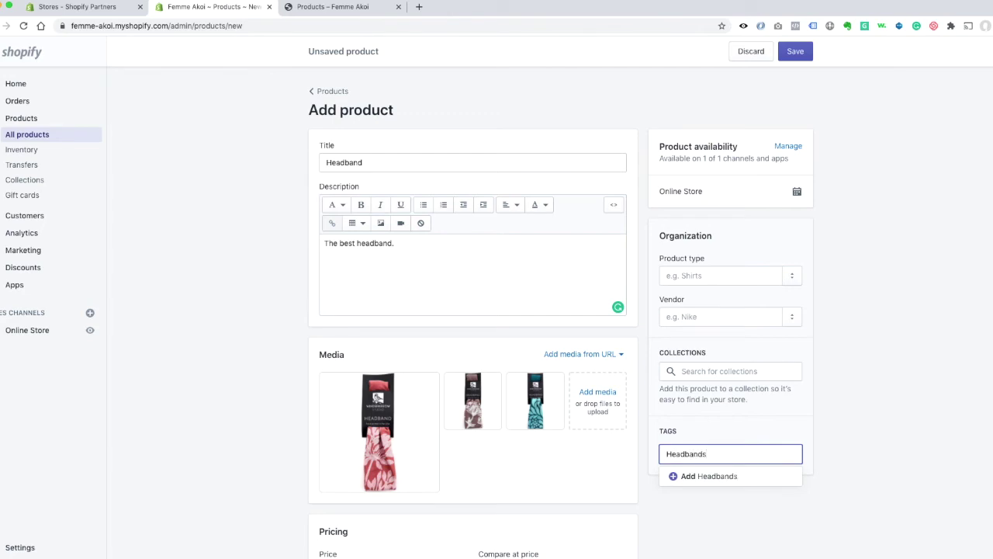
pyautogui.click(699, 476)
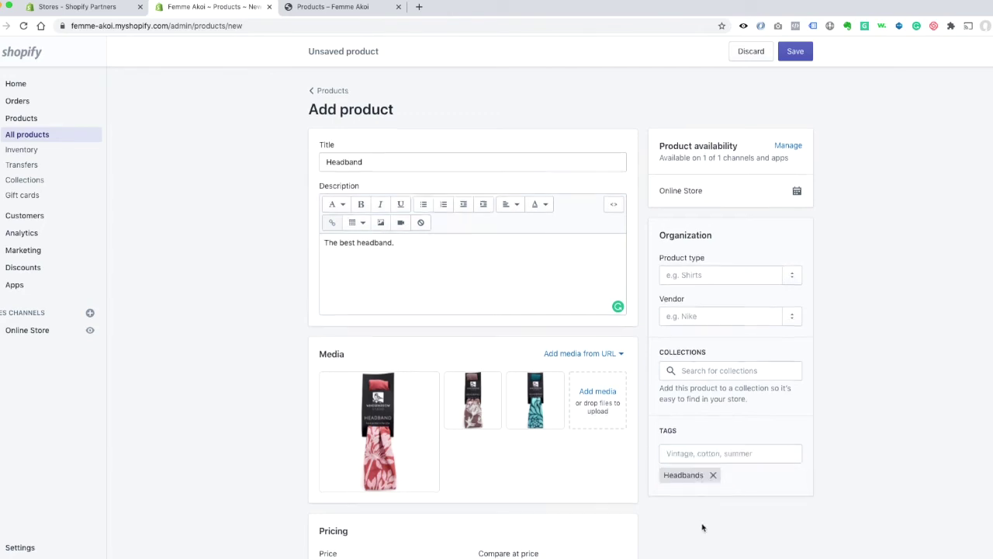
pyautogui.scroll(-2, 703, 528)
pyautogui.click(796, 51)
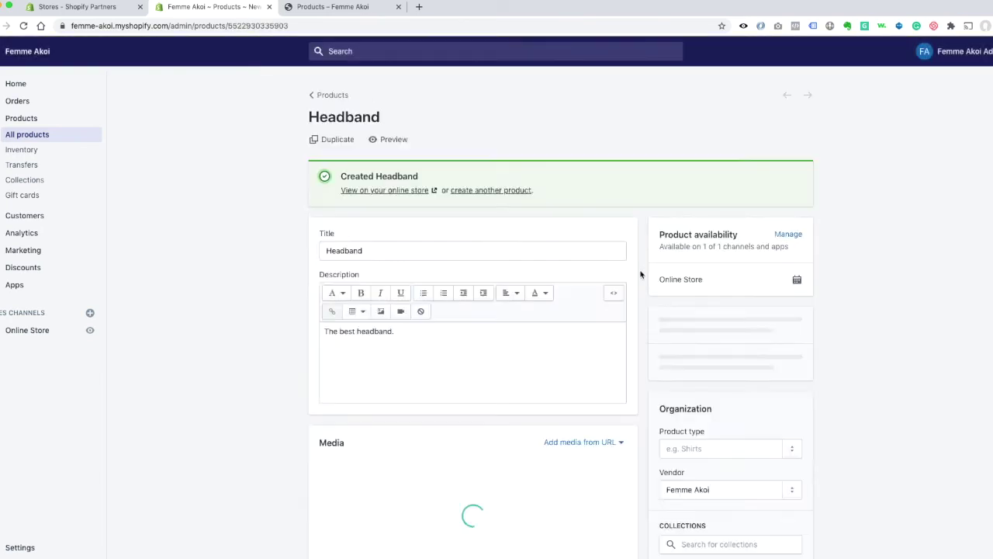
# Assign the teal image to the Teal variant and the pink image to Peach.
pyautogui.scroll(-5, 645, 300)
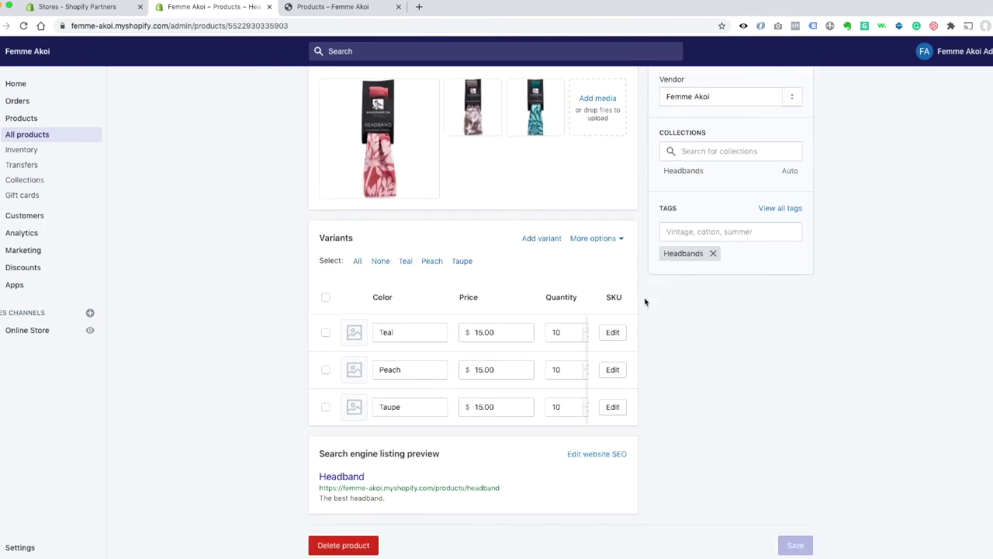
pyautogui.scroll(-1, 645, 300)
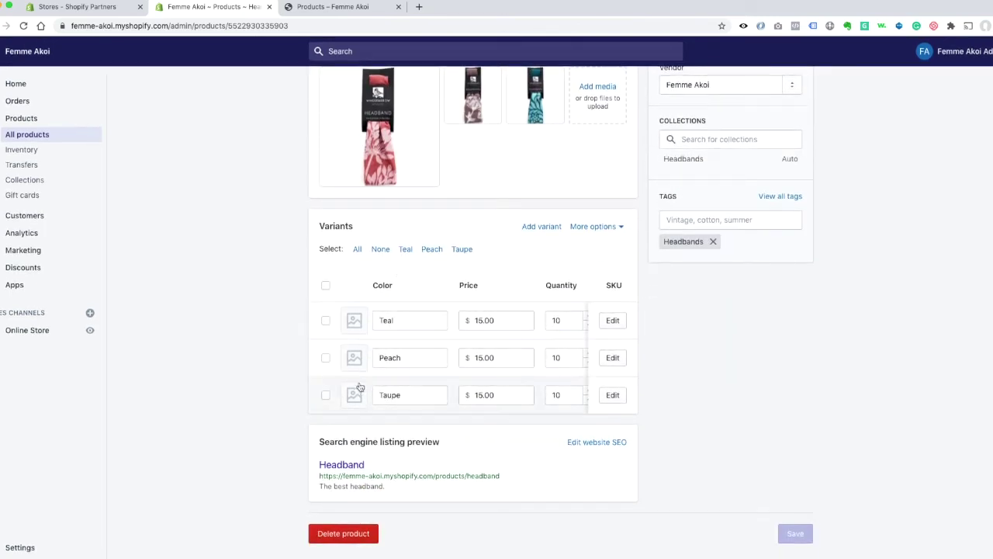
pyautogui.scroll(1, 359, 355)
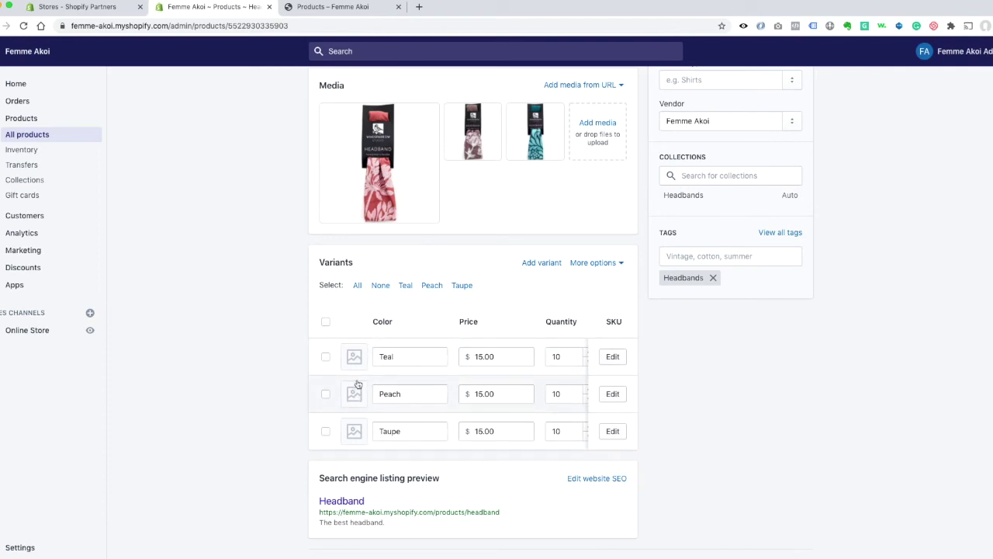
pyautogui.click(354, 356)
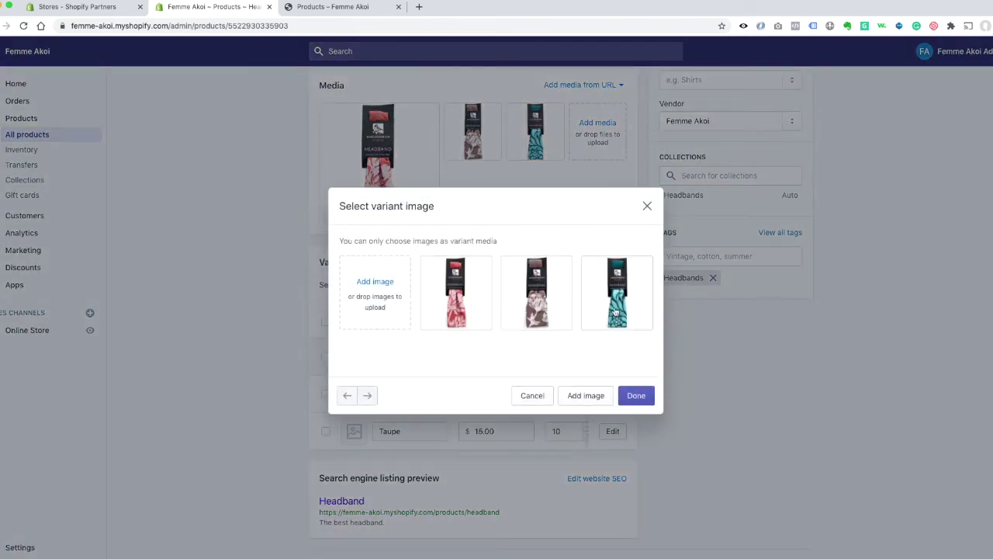
pyautogui.click(614, 312)
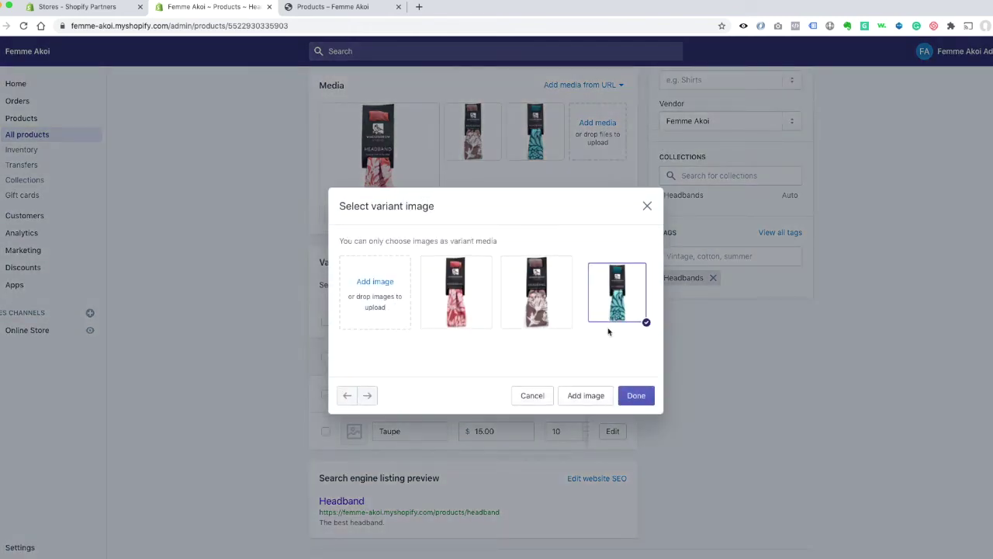
pyautogui.click(635, 396)
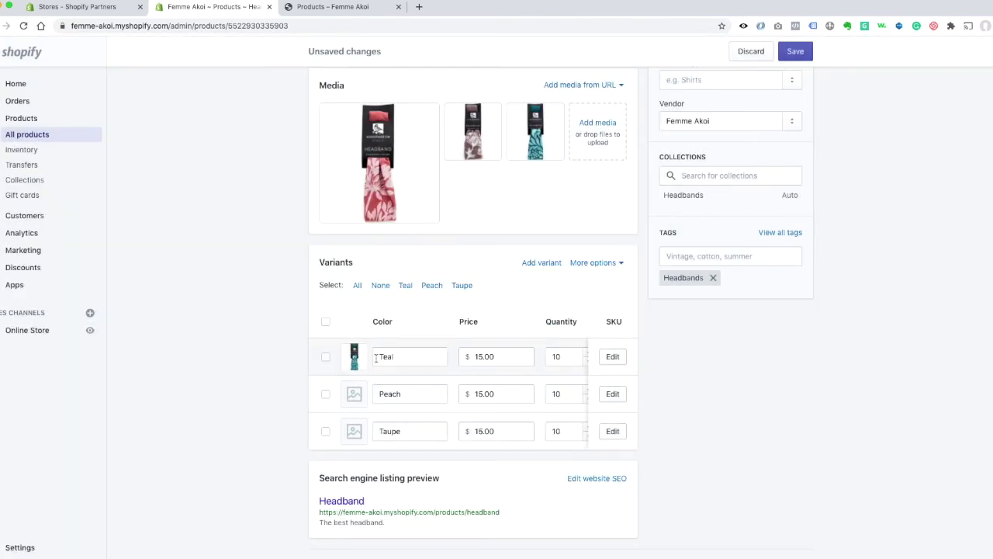
pyautogui.click(356, 395)
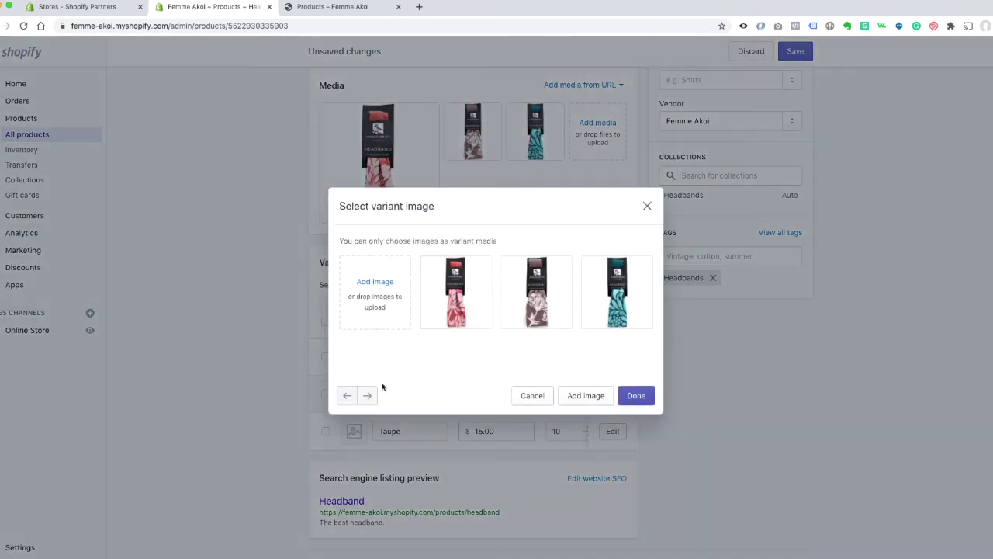
pyautogui.click(463, 314)
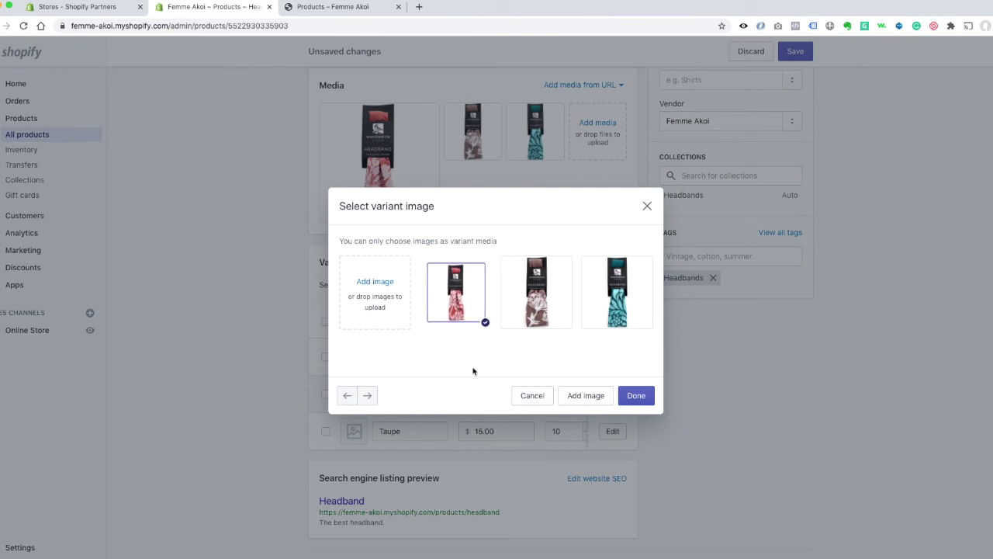
pyautogui.click(635, 396)
# Assign the grey-floral image to Taupe, save, and return to the products list.
pyautogui.click(357, 428)
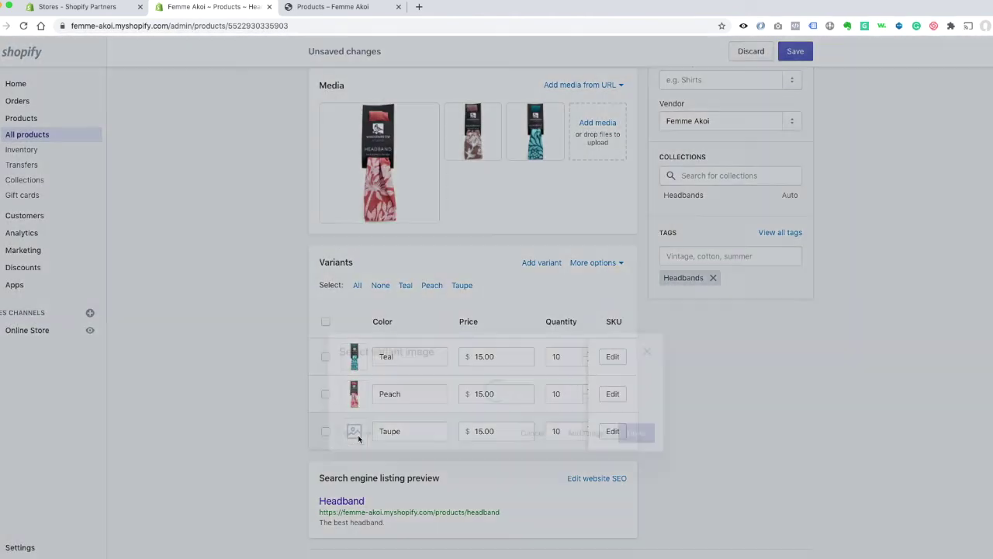
pyautogui.click(534, 303)
pyautogui.click(637, 395)
pyautogui.click(794, 50)
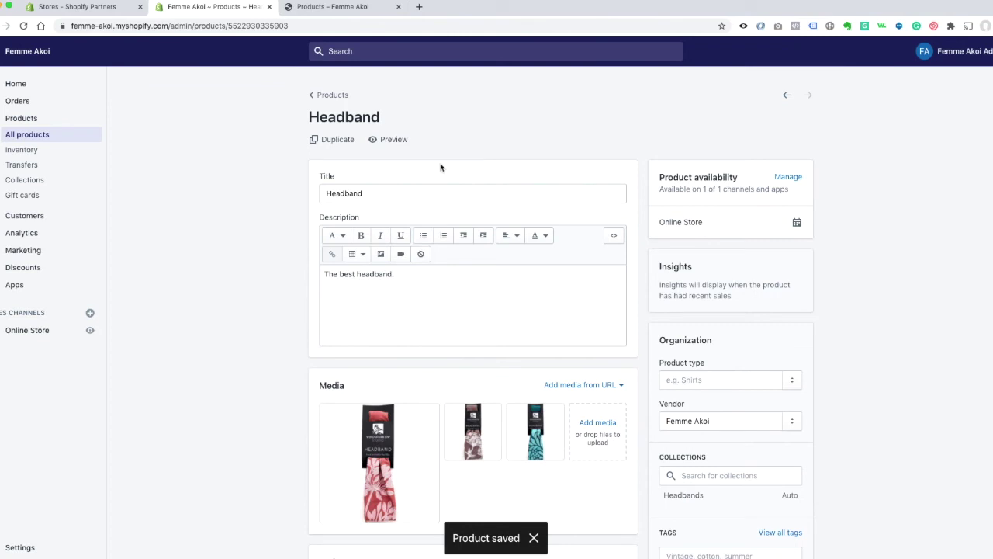
pyautogui.click(329, 95)
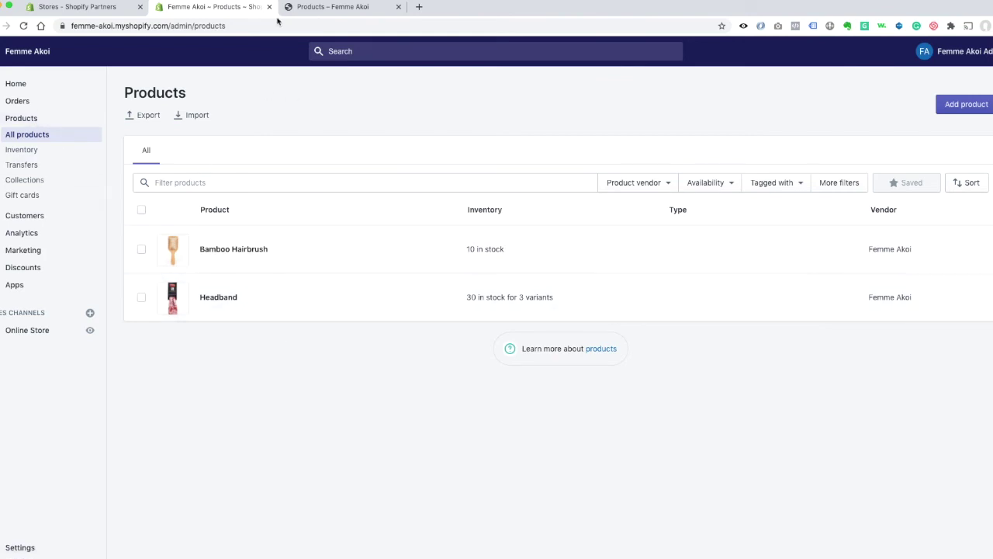
pyautogui.click(335, 7)
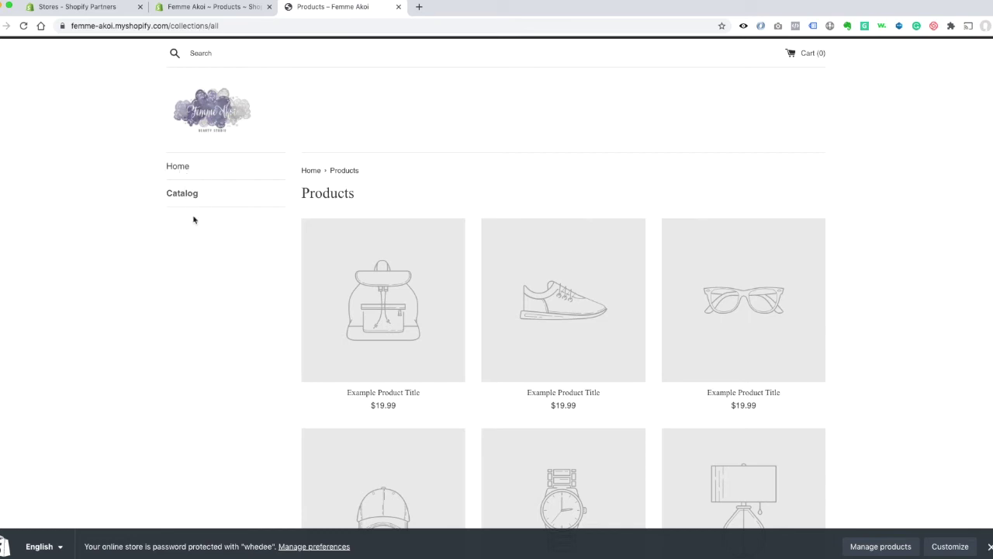
pyautogui.click(221, 8)
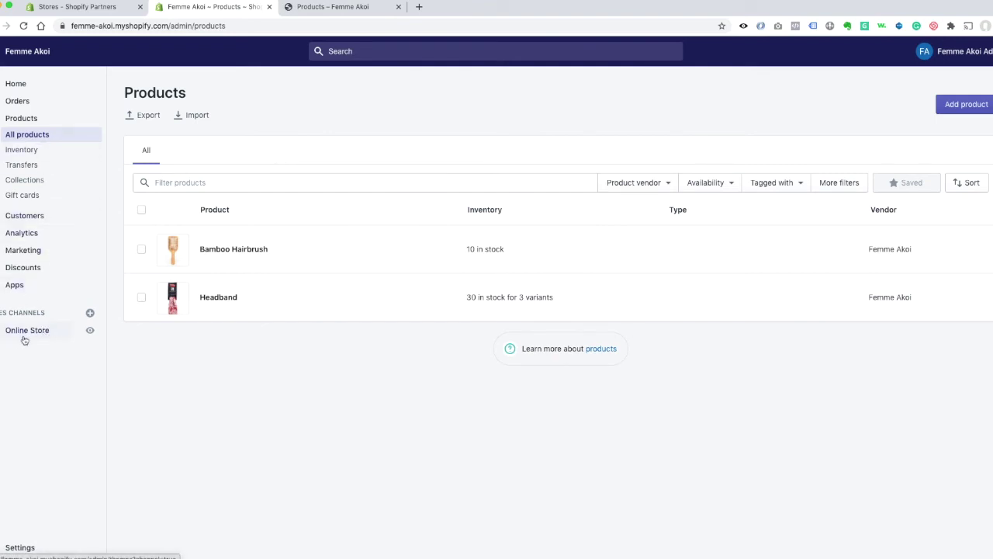
pyautogui.click(58, 333)
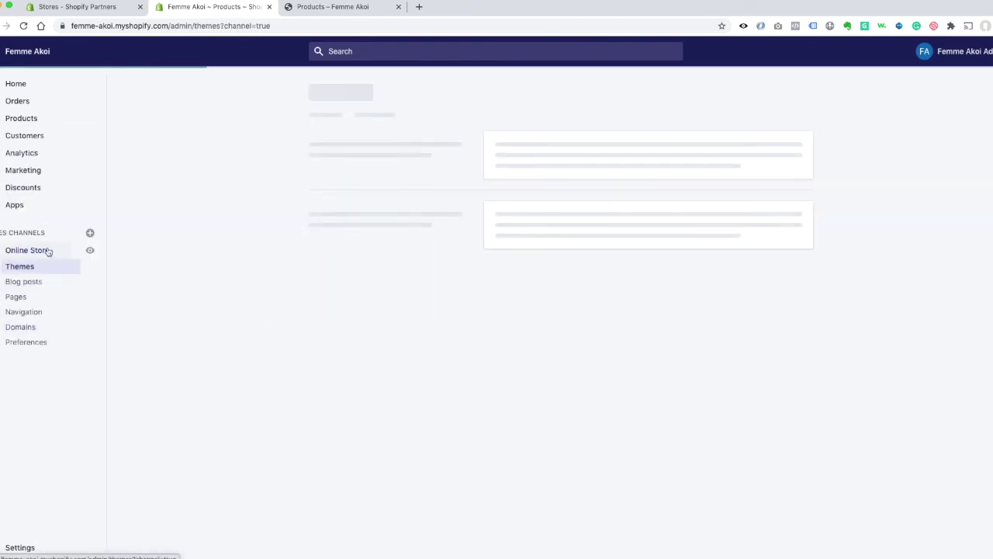
# In Navigation, delete the Catalog item from the Main menu, leaving only Home.
pyautogui.click(45, 315)
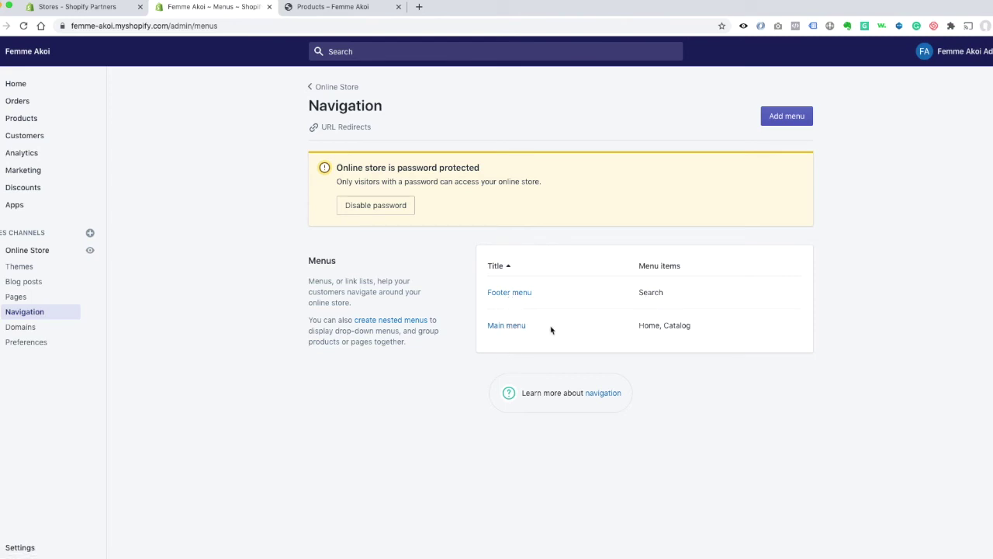
pyautogui.click(507, 326)
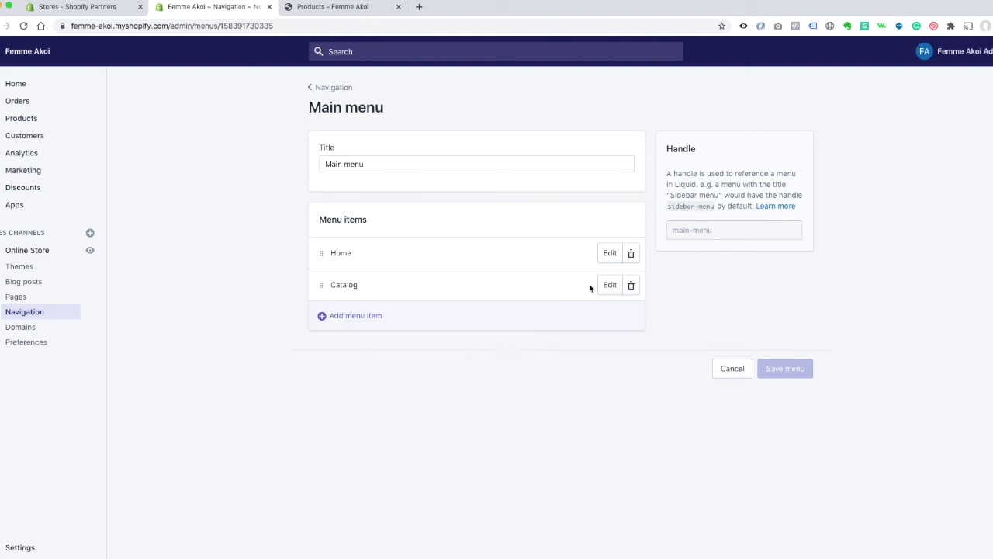
pyautogui.click(610, 284)
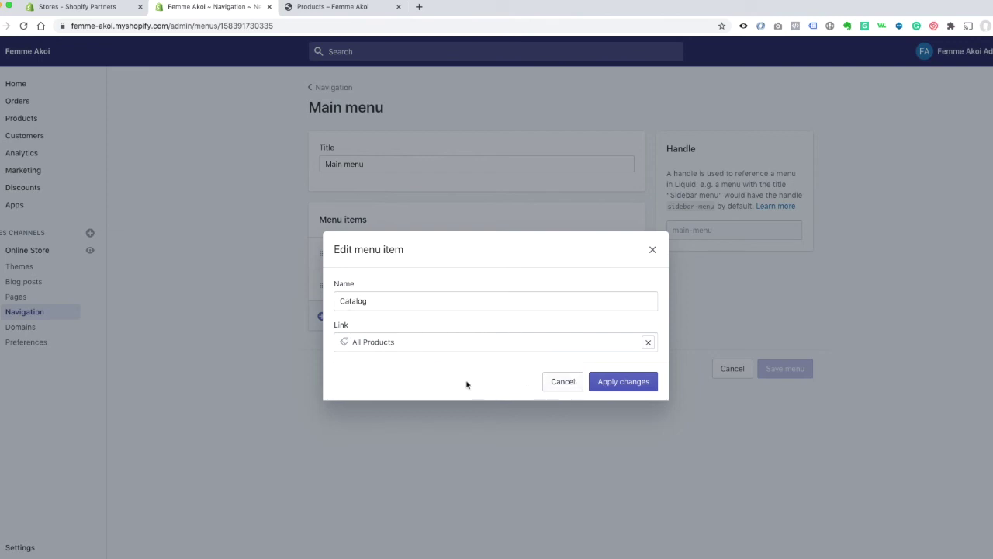
pyautogui.click(563, 381)
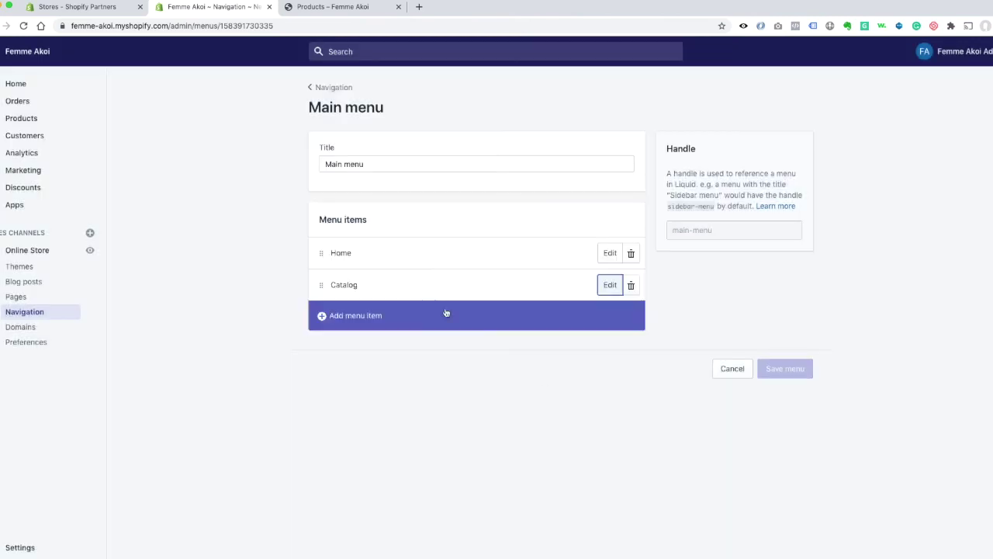
pyautogui.click(632, 286)
pyautogui.click(626, 177)
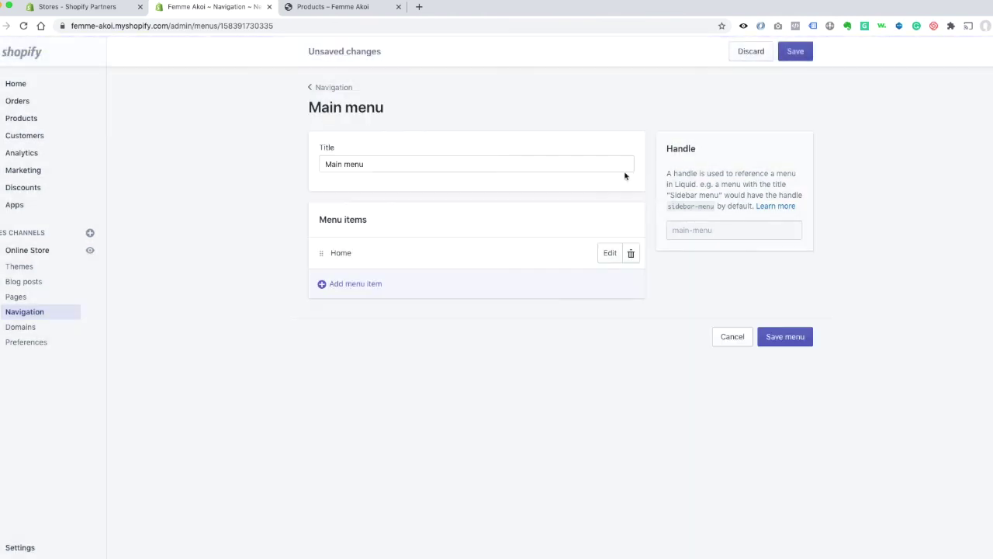
# Add a Hair menu item linked to the Hair collection.
pyautogui.click(345, 286)
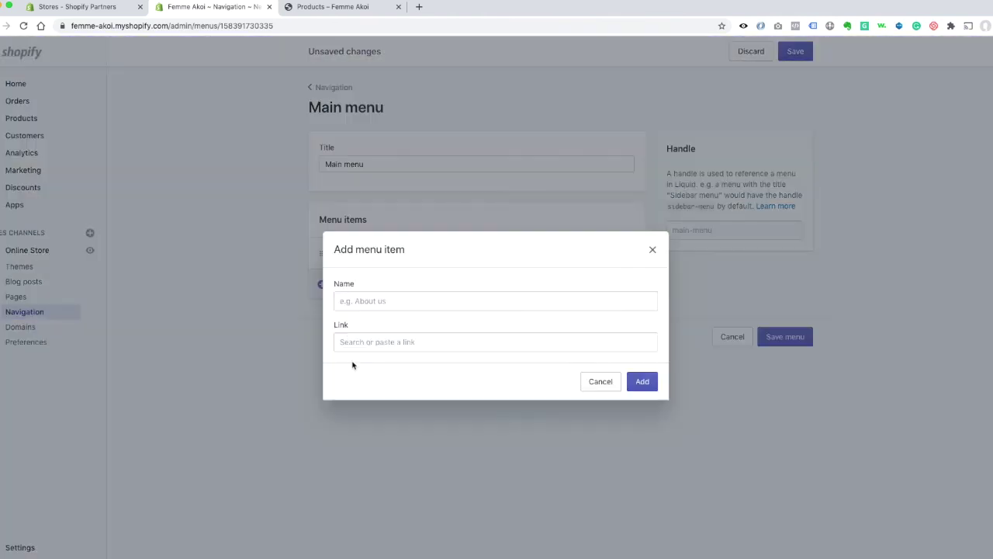
pyautogui.click(364, 301)
pyautogui.write('Hair')
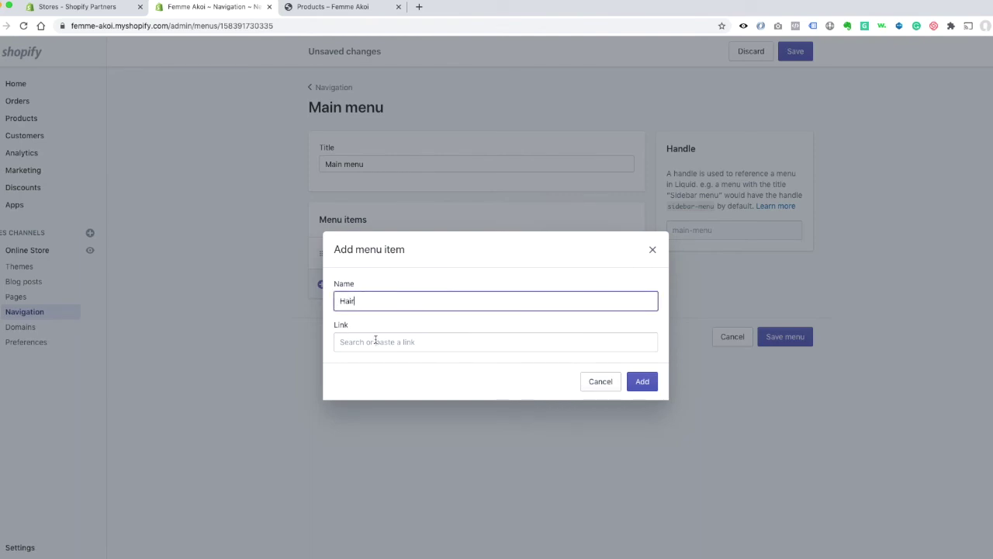
pyautogui.click(376, 342)
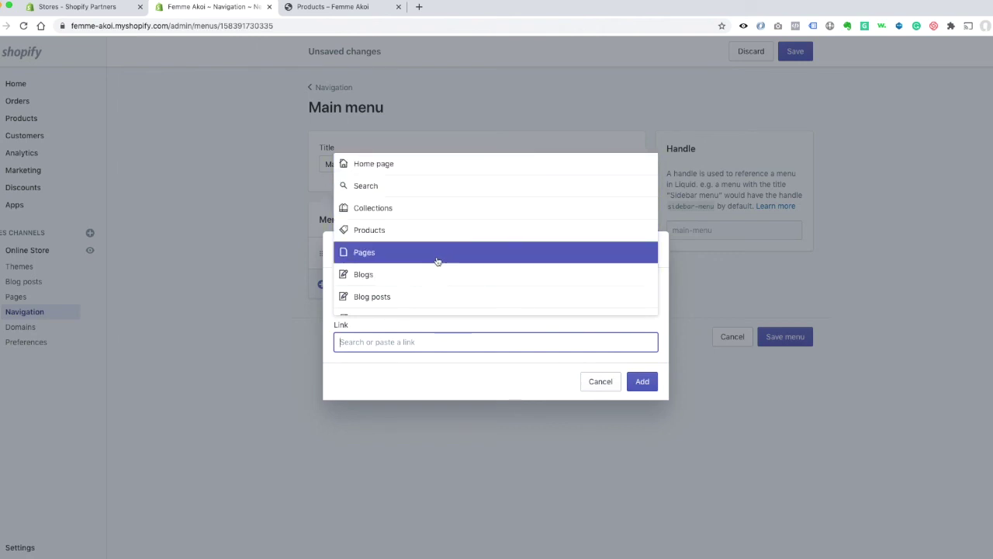
pyautogui.click(413, 211)
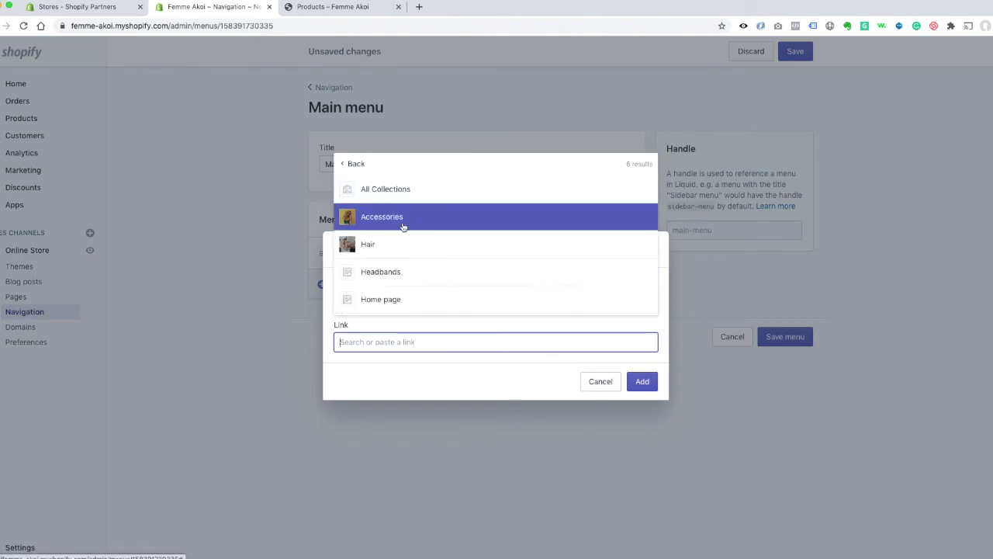
pyautogui.click(401, 247)
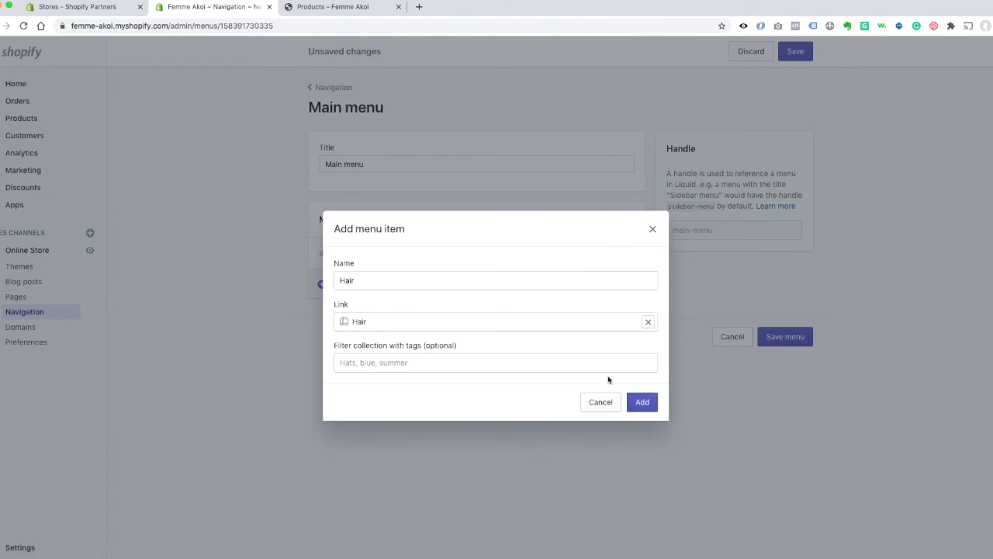
pyautogui.click(643, 402)
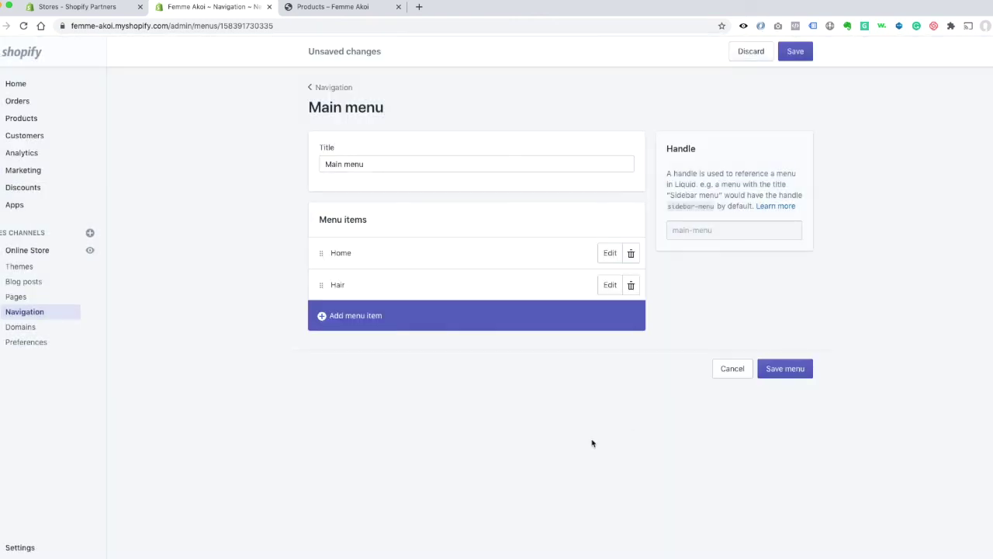
# Add a Skin menu item linked to the Skin collection.
pyautogui.click(336, 324)
pyautogui.click(374, 295)
pyautogui.write('Skin')
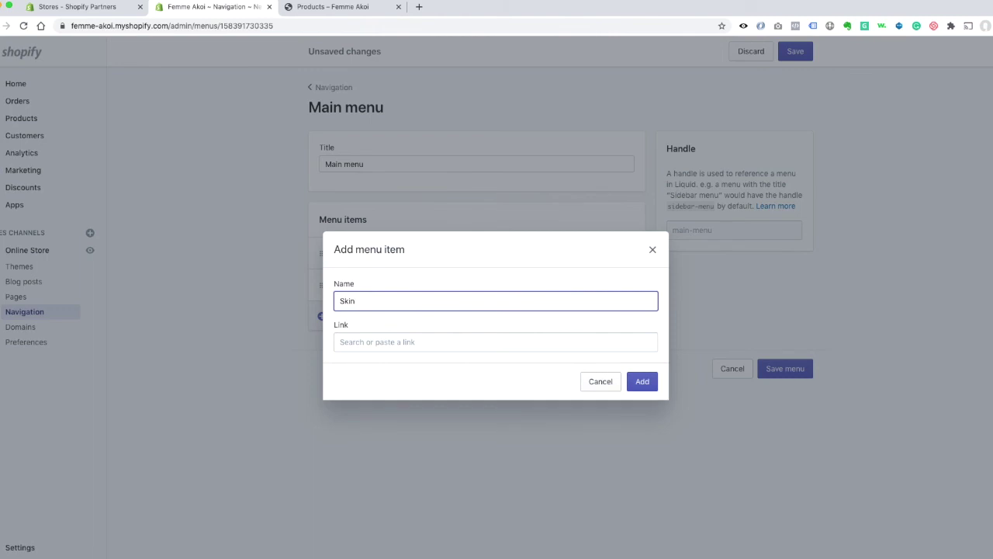
pyautogui.click(392, 342)
pyautogui.click(384, 206)
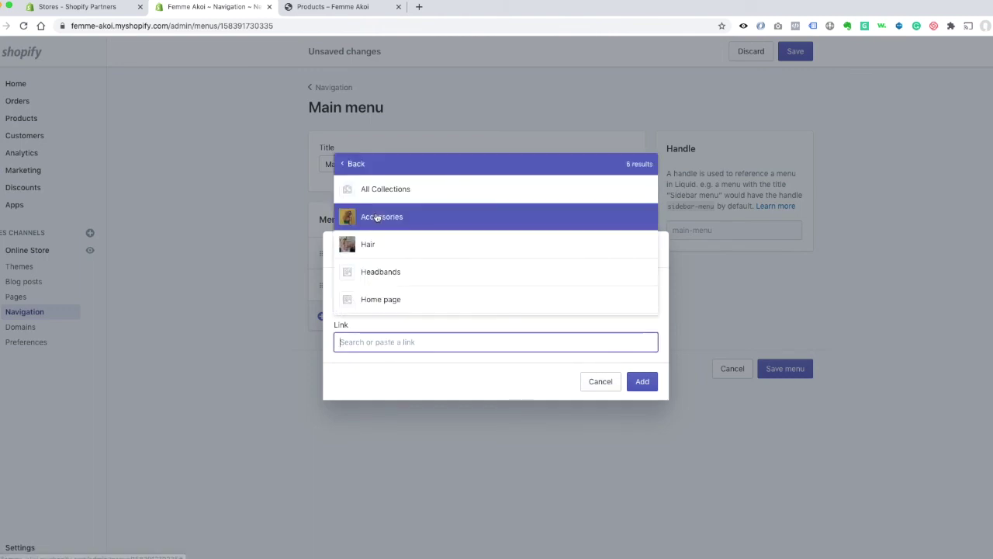
pyautogui.scroll(-2, 414, 252)
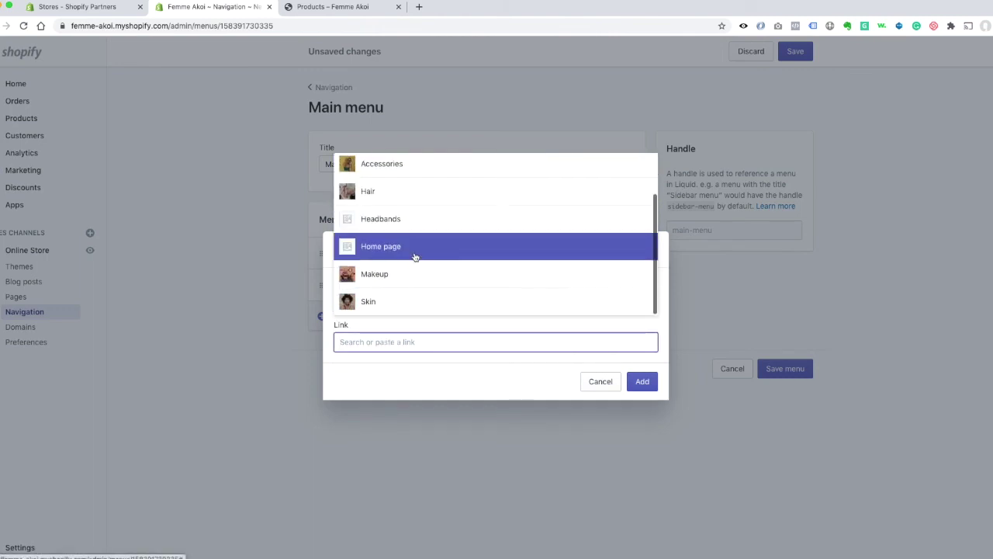
pyautogui.click(404, 295)
pyautogui.click(642, 401)
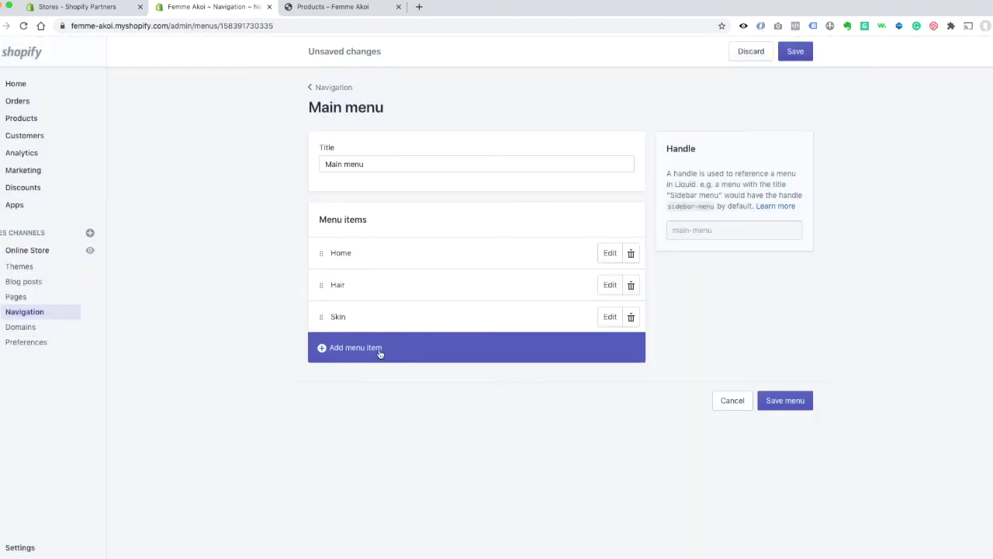
# Add a Makeup menu item linked to its collection.
pyautogui.click(333, 347)
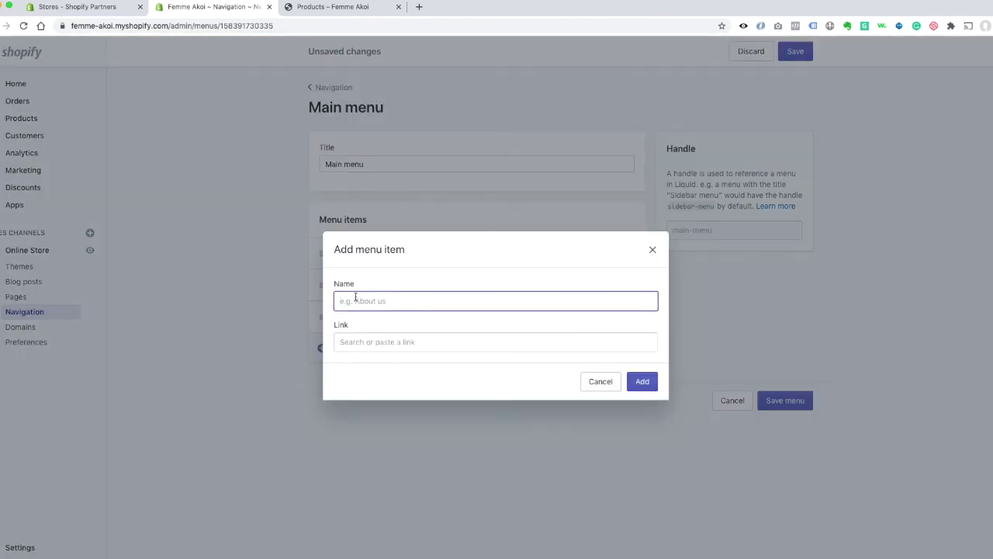
pyautogui.write('Makeup')
pyautogui.click(396, 335)
pyautogui.click(397, 207)
pyautogui.scroll(-3, 481, 285)
pyautogui.click(426, 299)
pyautogui.click(632, 404)
# Add an Accessories menu item linked to the Accessories collection.
pyautogui.click(355, 388)
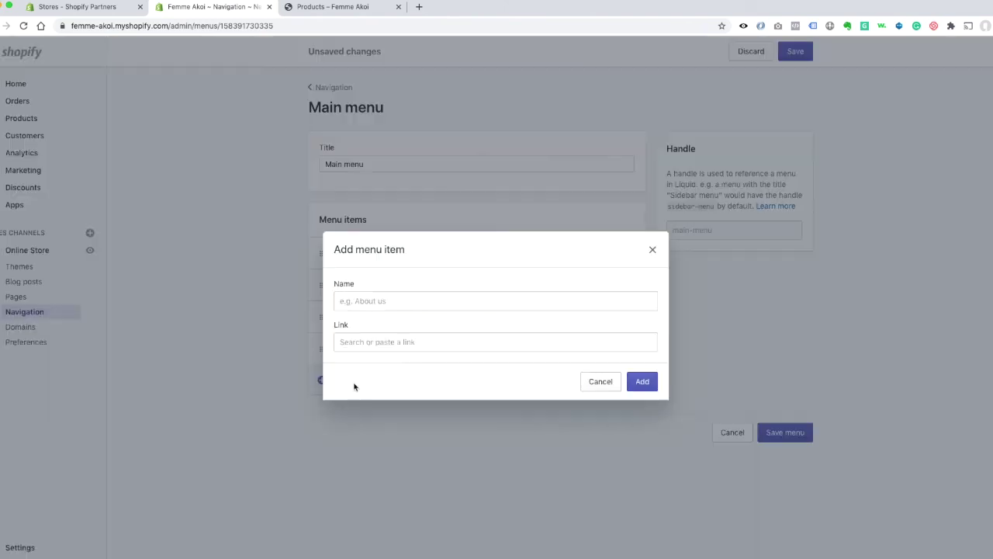
pyautogui.click(382, 301)
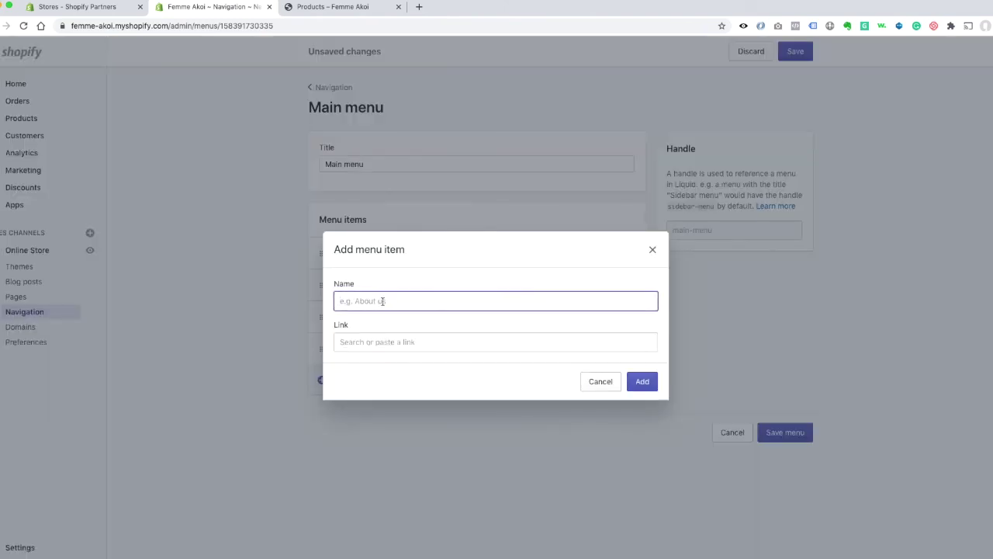
pyautogui.write('Accessories')
pyautogui.click(408, 338)
pyautogui.click(414, 210)
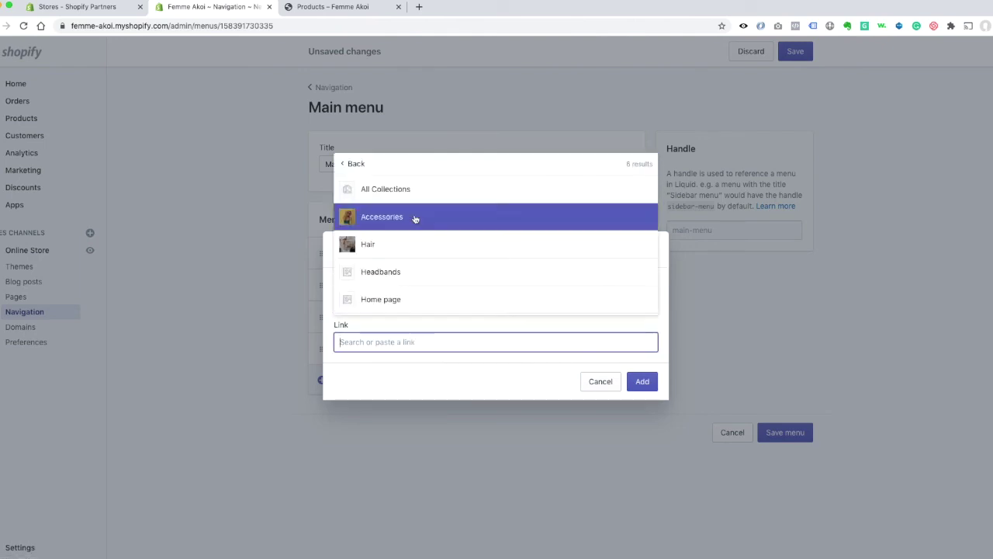
pyautogui.click(382, 216)
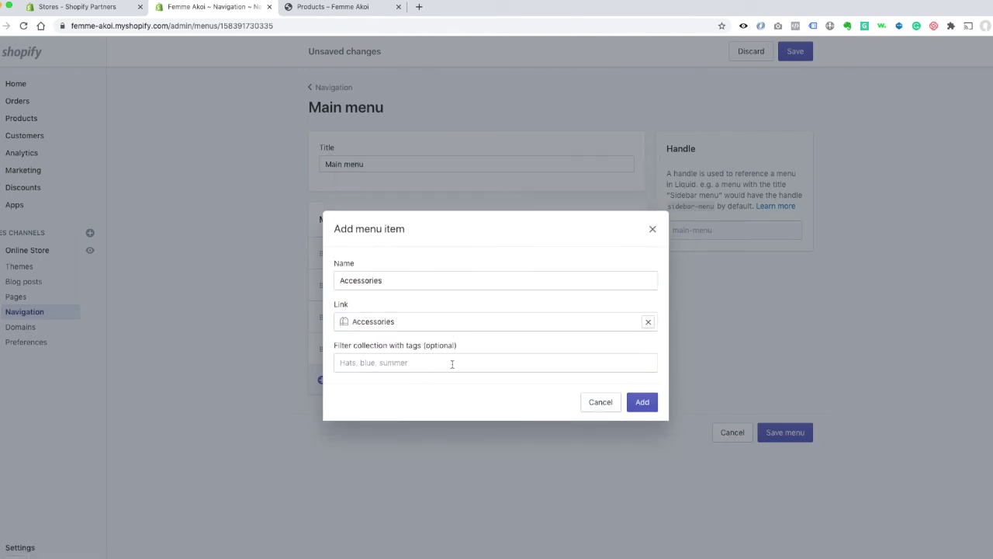
pyautogui.click(644, 404)
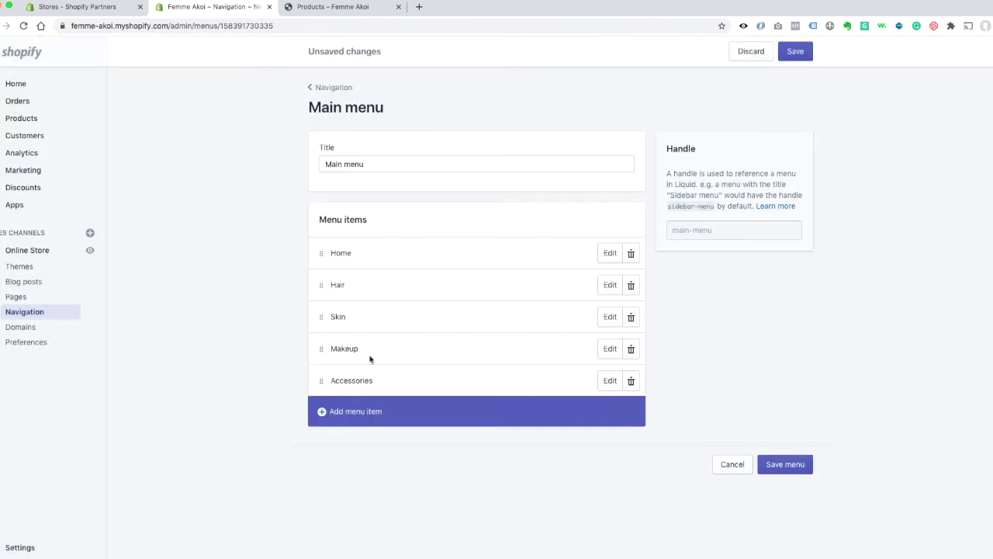
# Add a Headbands menu item linked to the Headbands collection.
pyautogui.click(369, 414)
pyautogui.click(381, 303)
pyautogui.write('Headbands')
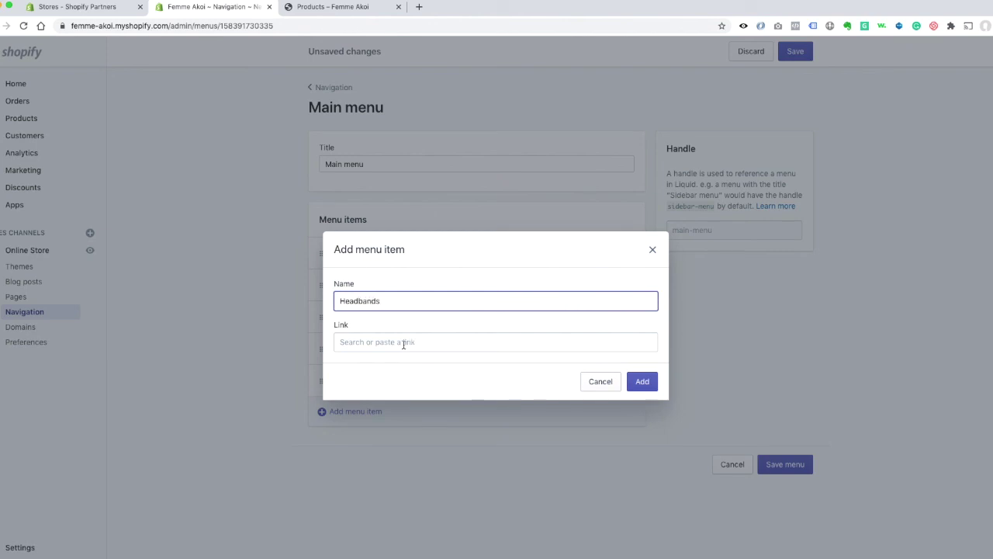
pyautogui.click(403, 344)
pyautogui.click(406, 215)
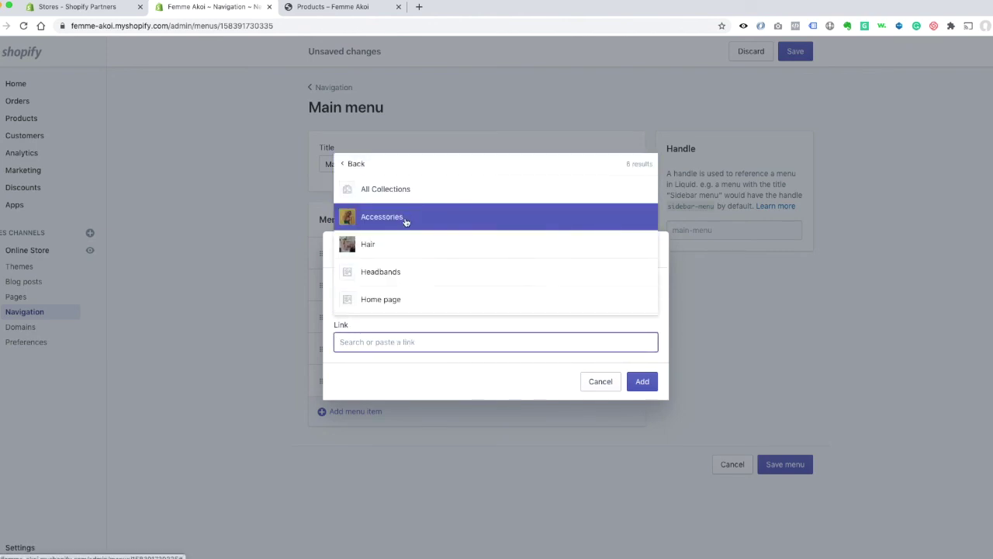
pyautogui.click(408, 275)
pyautogui.click(642, 402)
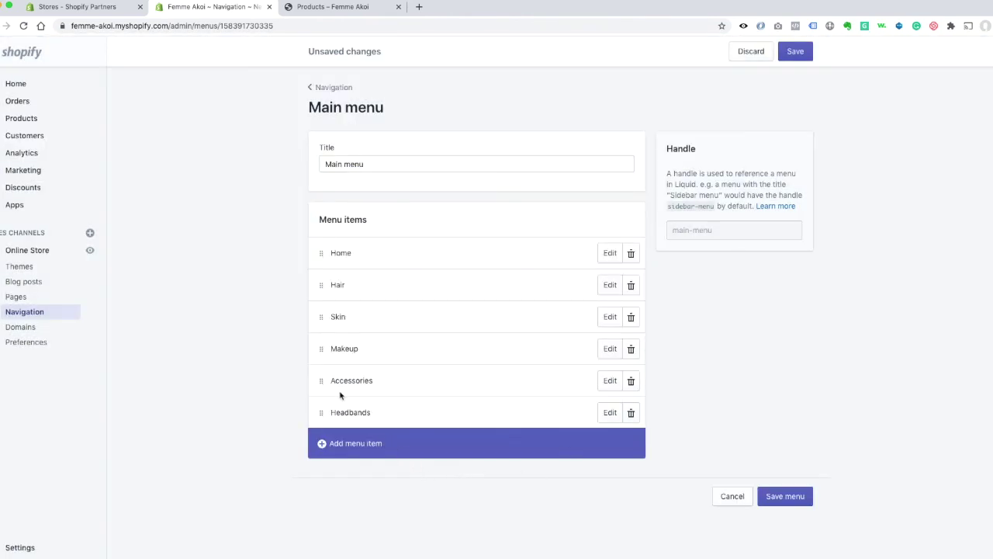
# Nest Headbands under Accessories, save the Main menu, and go to the storefront Products tab.
pyautogui.moveTo(322, 415); pyautogui.dragTo(343, 404)
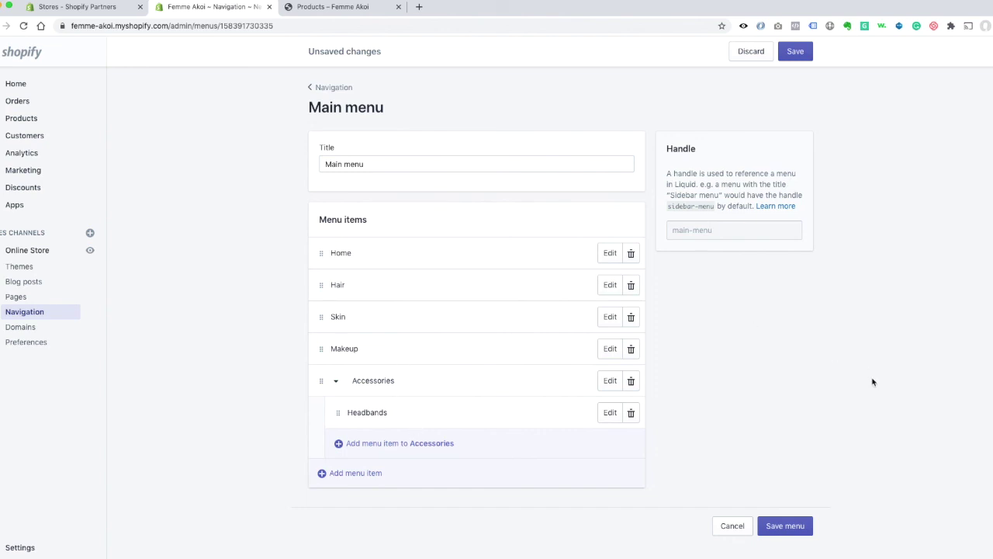
pyautogui.click(783, 528)
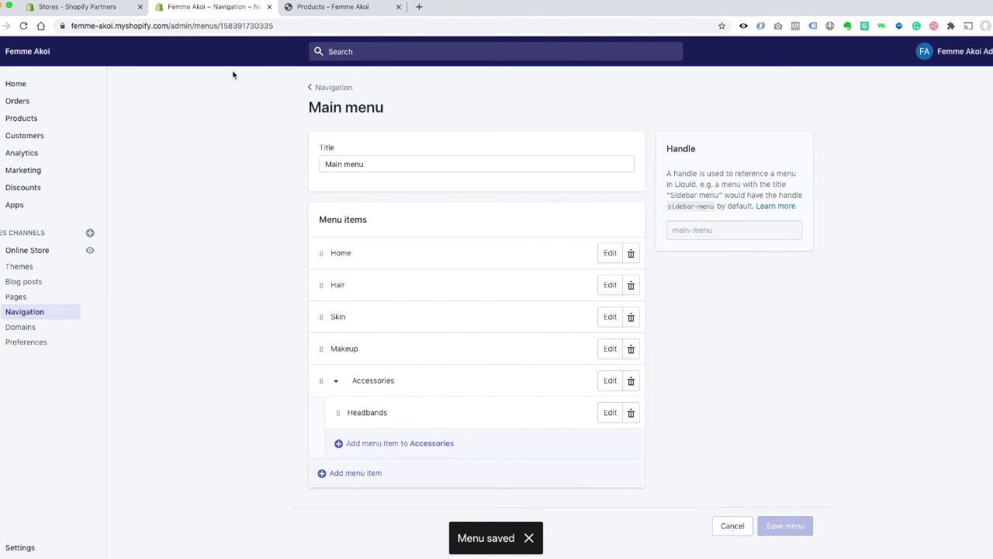
pyautogui.click(325, 8)
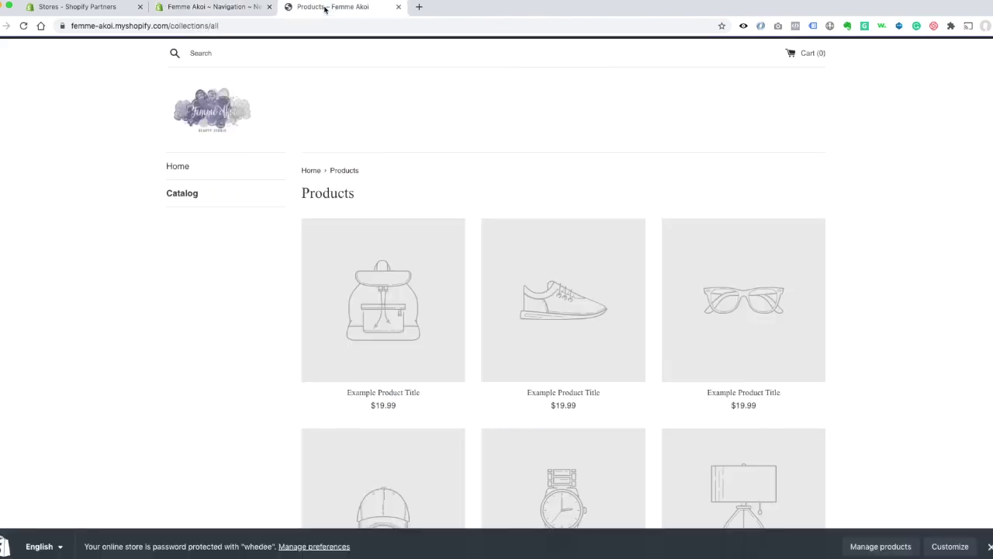
# Reload the storefront and browse Hair, then Accessories > Headbands to the Headband product.
pyautogui.click(23, 26)
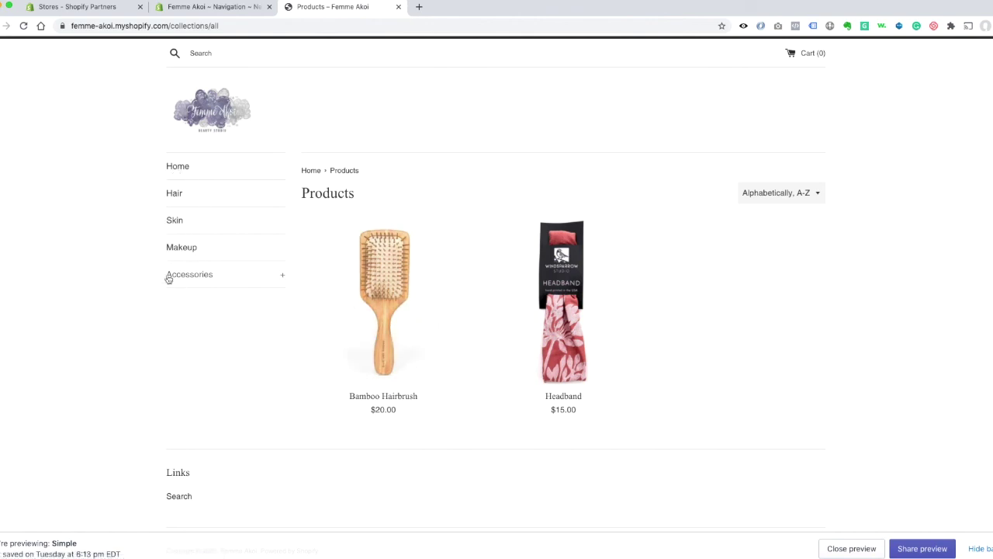
pyautogui.click(182, 195)
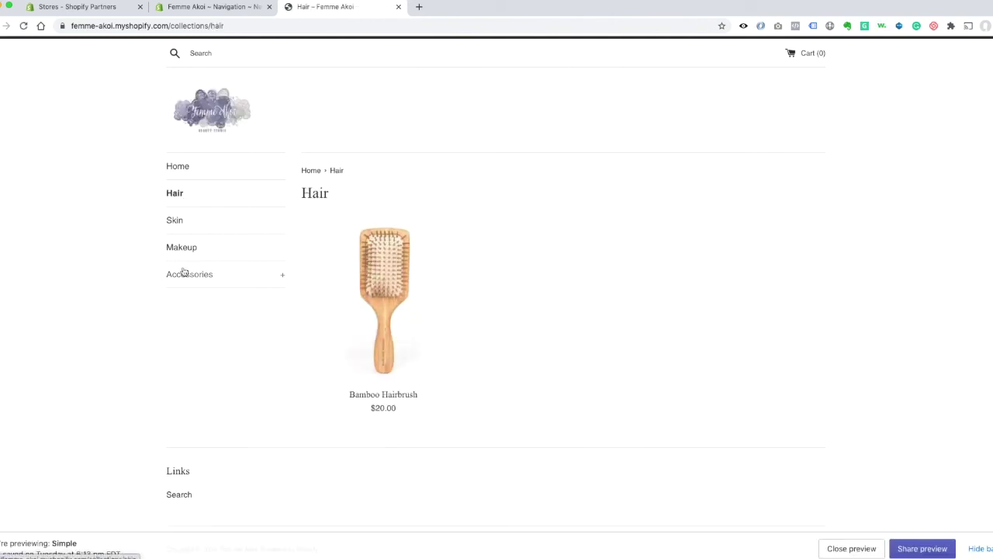
pyautogui.click(246, 278)
pyautogui.click(193, 296)
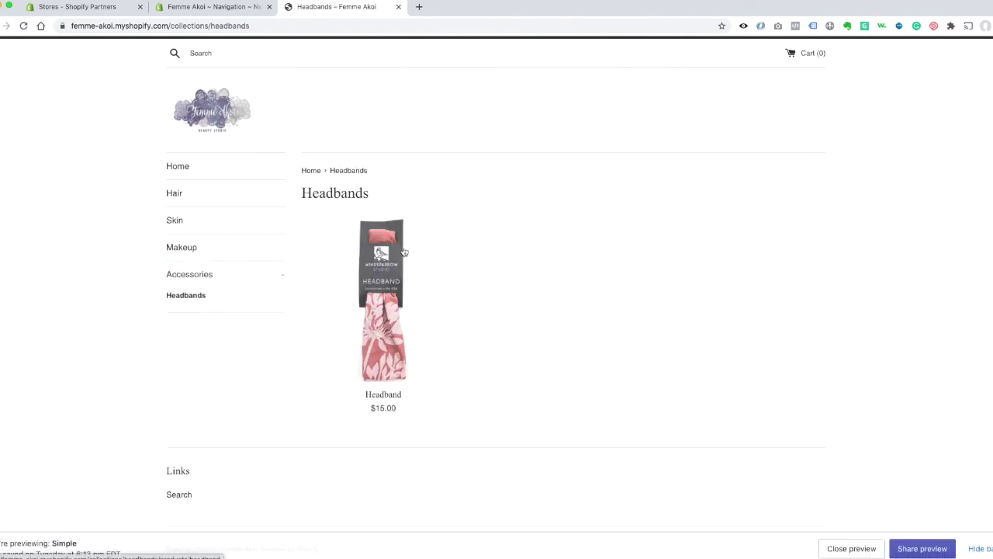
pyautogui.click(392, 282)
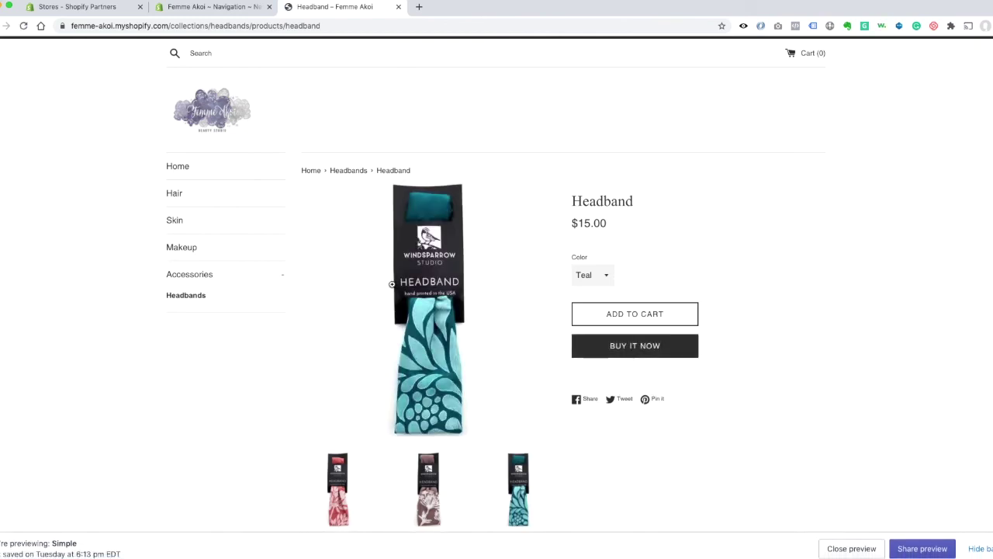
# Switch the Headband's Color to Peach, then to Taupe.
pyautogui.scroll(-1, 740, 203)
pyautogui.scroll(-1, 740, 205)
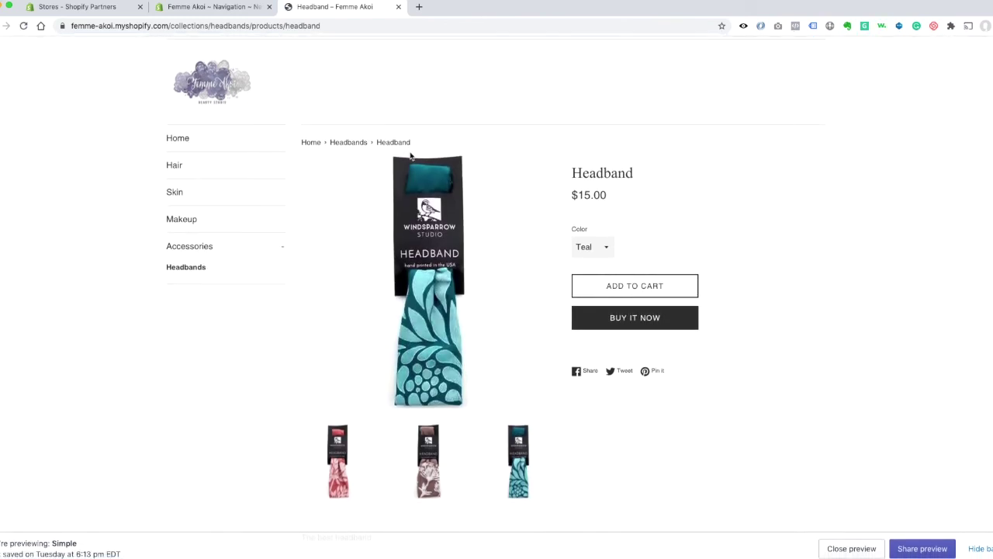
pyautogui.scroll(-1, 436, 156)
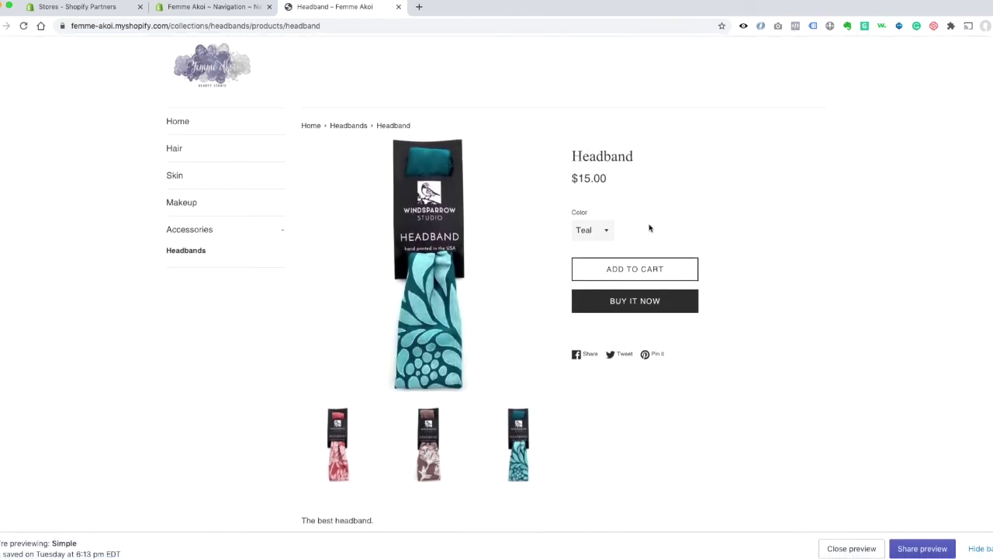
pyautogui.click(606, 234)
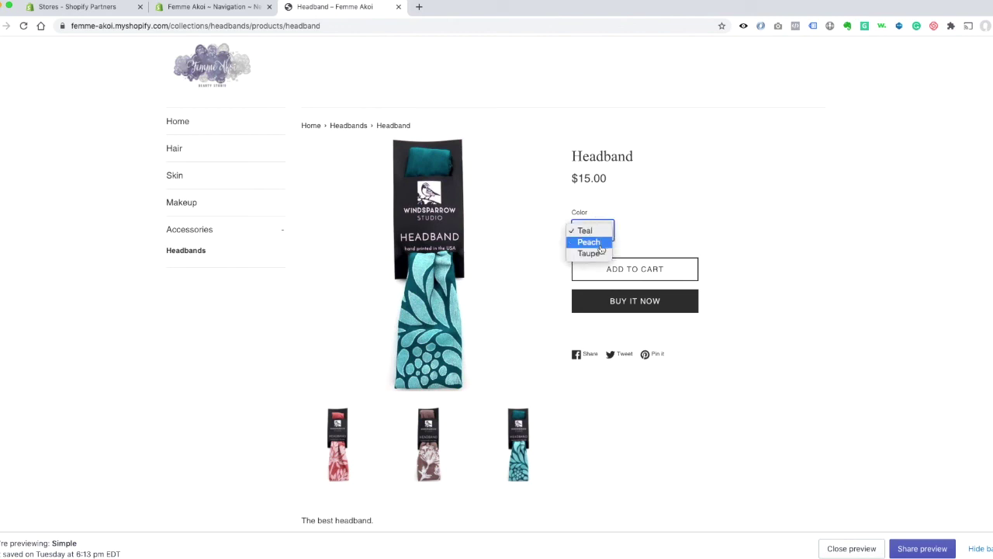
pyautogui.click(601, 248)
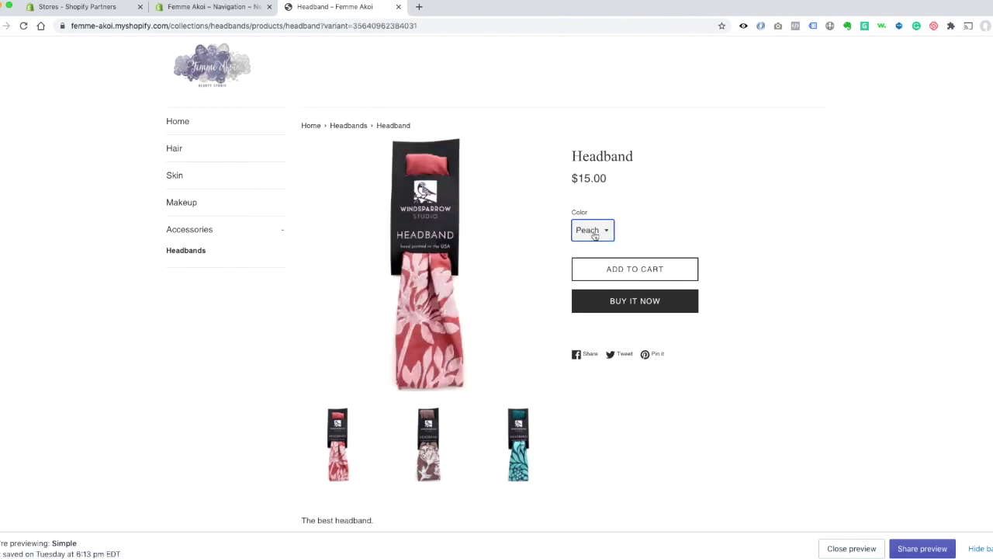
pyautogui.click(594, 232)
pyautogui.click(597, 246)
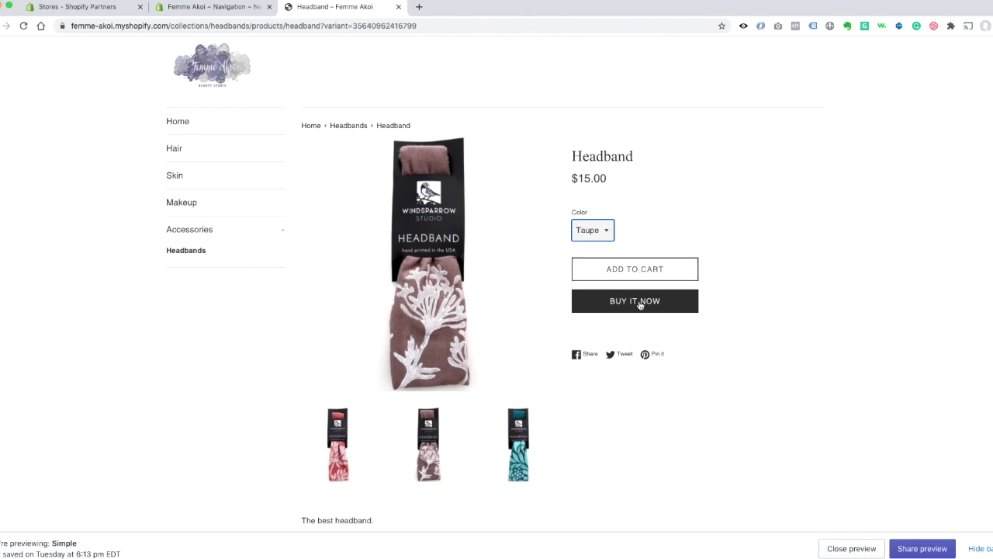
# Scroll the product page and highlight the Headband's description text.
pyautogui.scroll(-2, 638, 310)
pyautogui.scroll(-2, 617, 376)
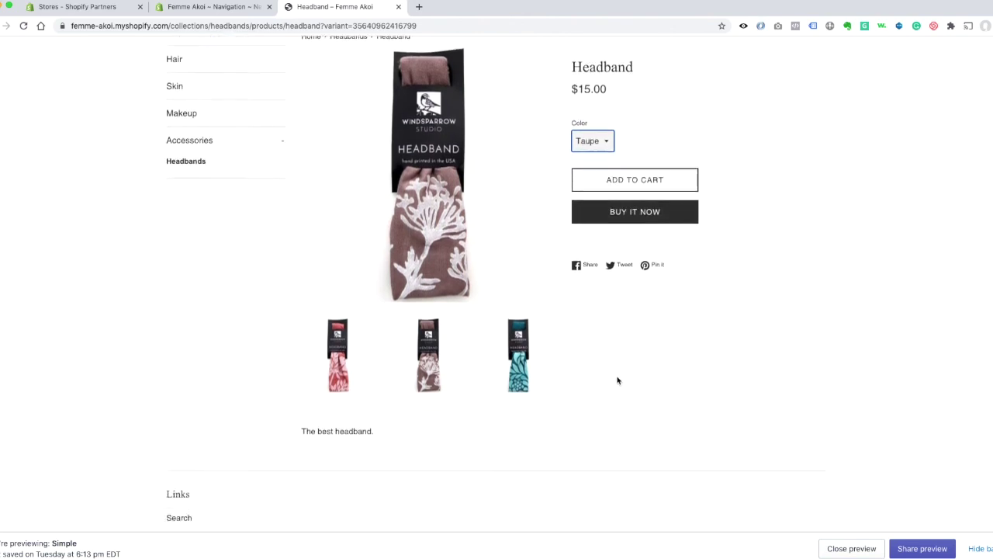
pyautogui.moveTo(300, 425); pyautogui.dragTo(767, 424)
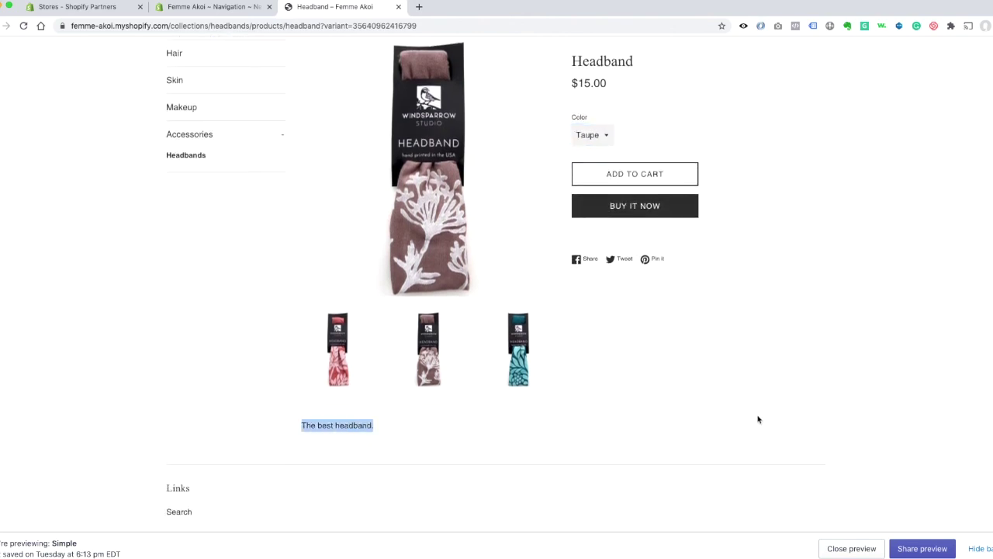
pyautogui.scroll(-1, 601, 395)
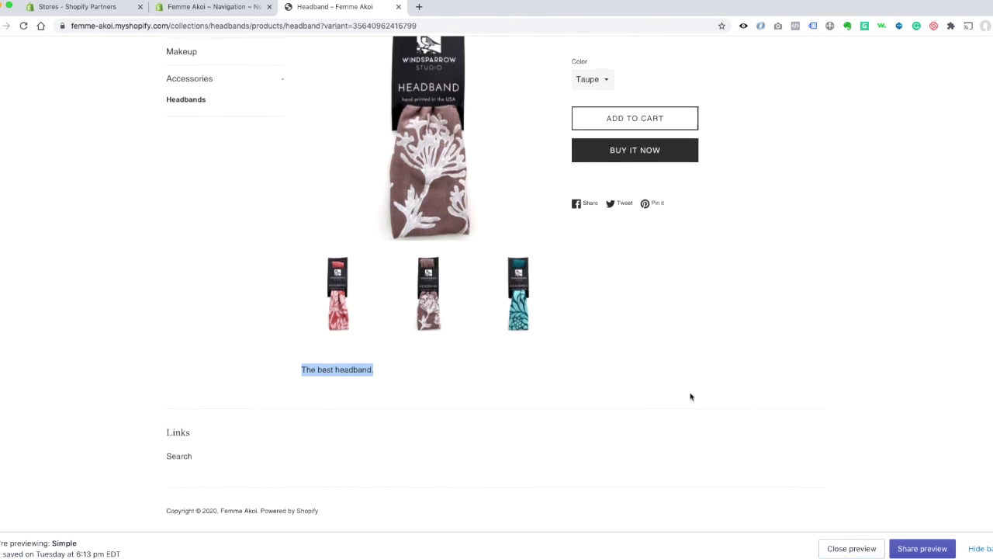
pyautogui.scroll(1, 690, 397)
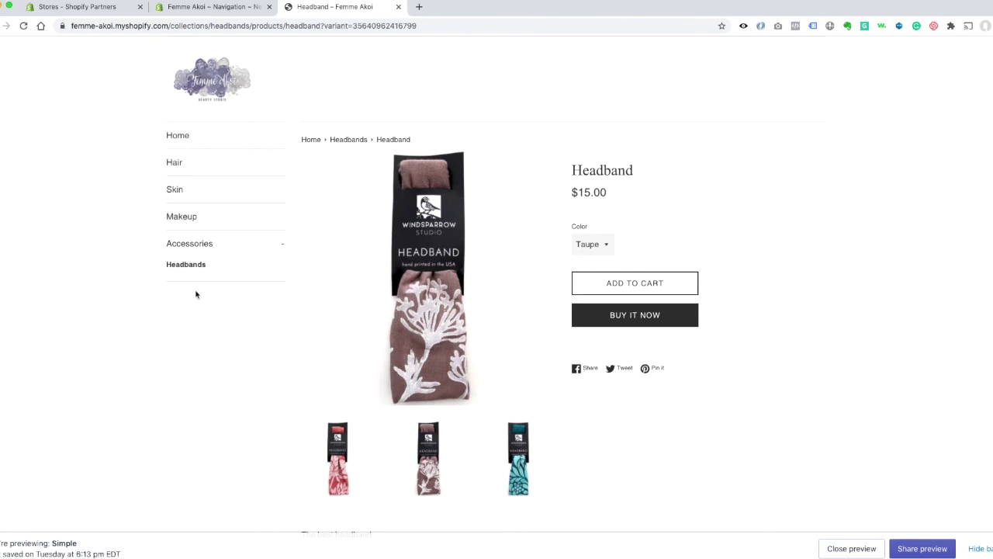
pyautogui.scroll(1, 200, 301)
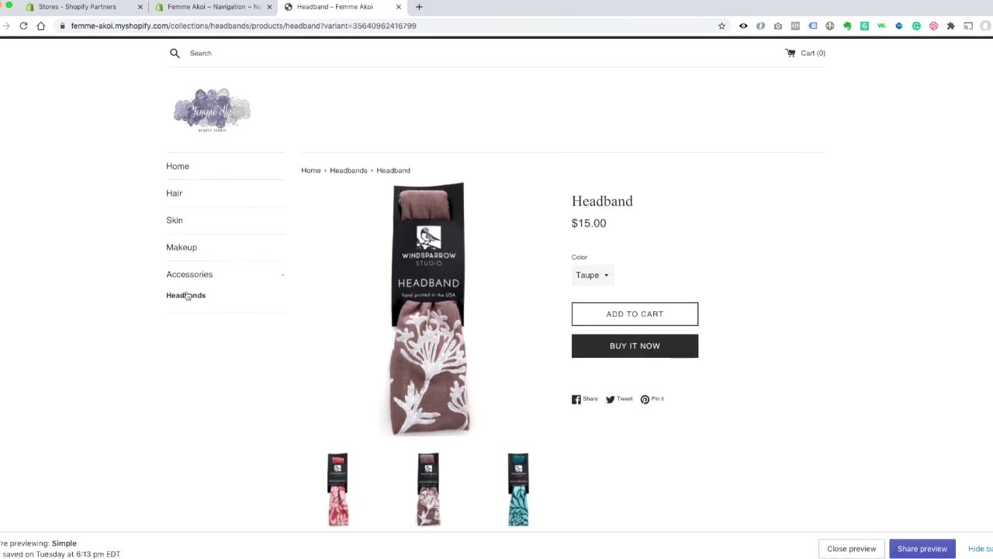
# From the admin, open the Simple theme in the theme editor.
pyautogui.click(210, 8)
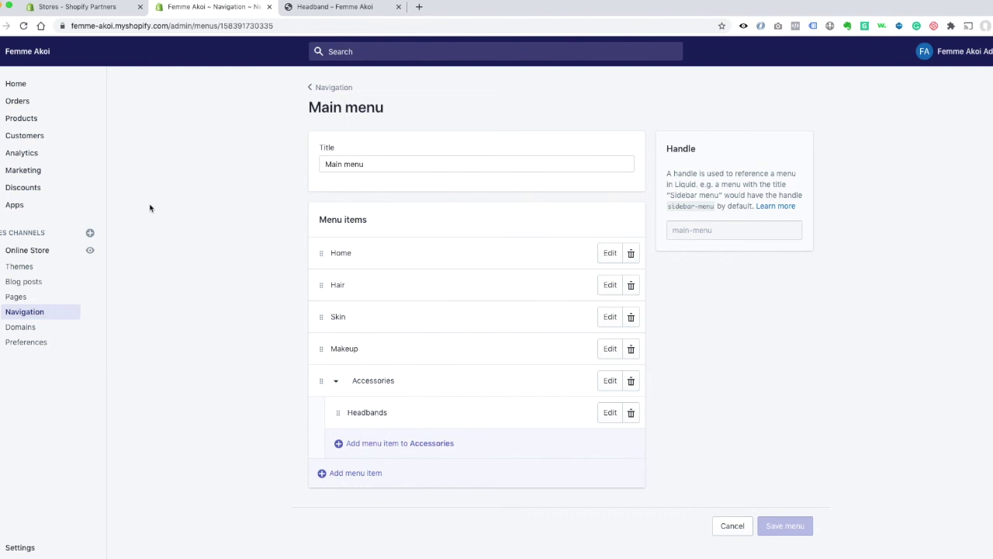
pyautogui.click(39, 268)
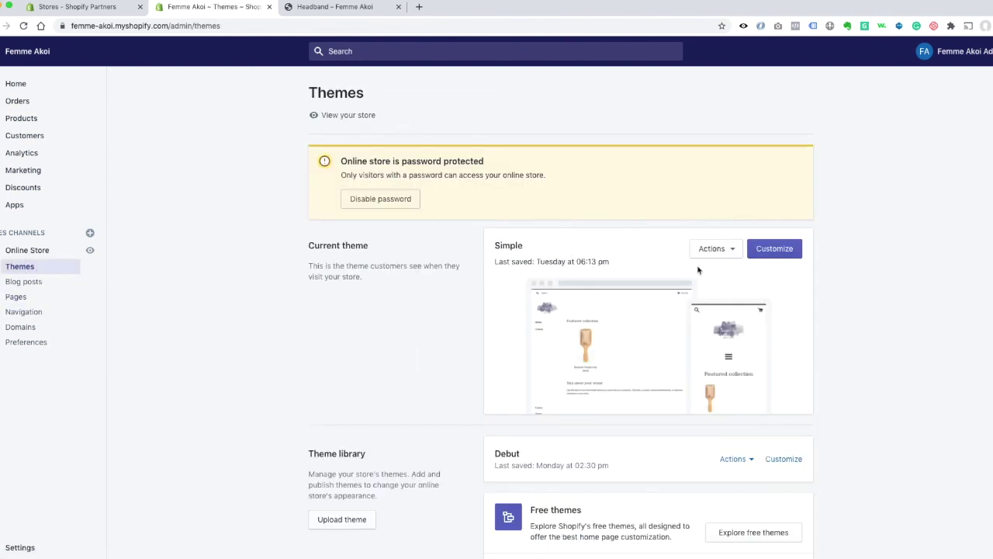
pyautogui.click(768, 250)
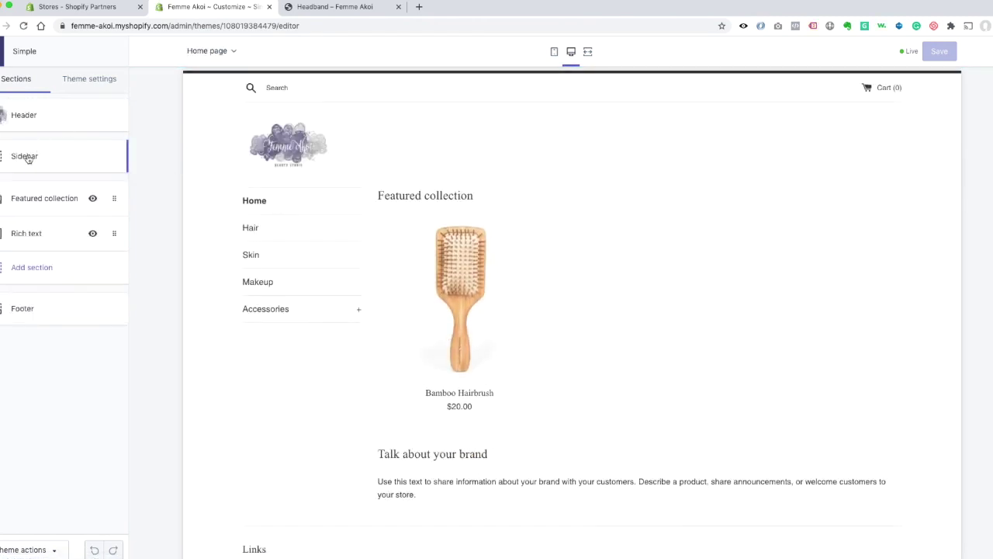
# Check that the Sidebar section uses the Main menu, then exit to the Themes page.
pyautogui.click(27, 158)
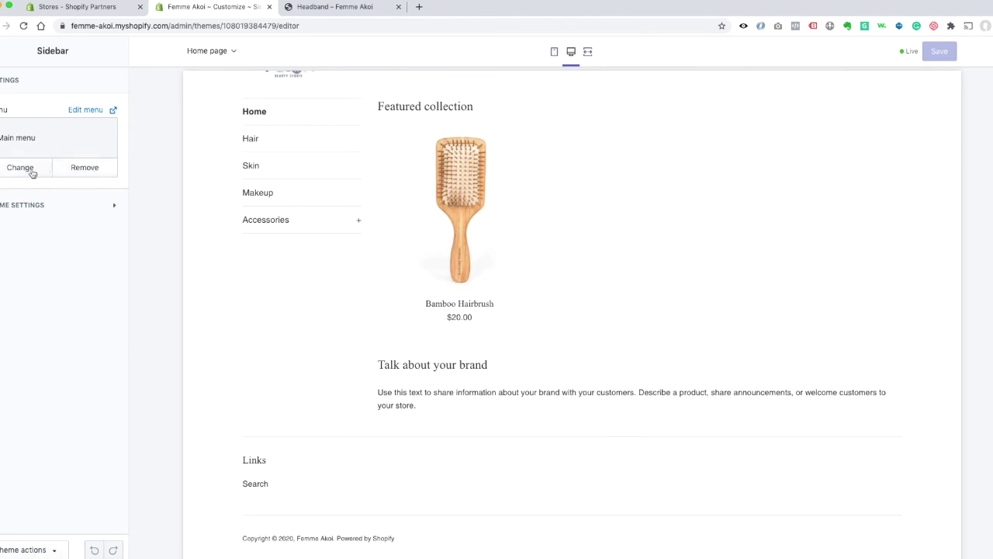
pyautogui.click(32, 172)
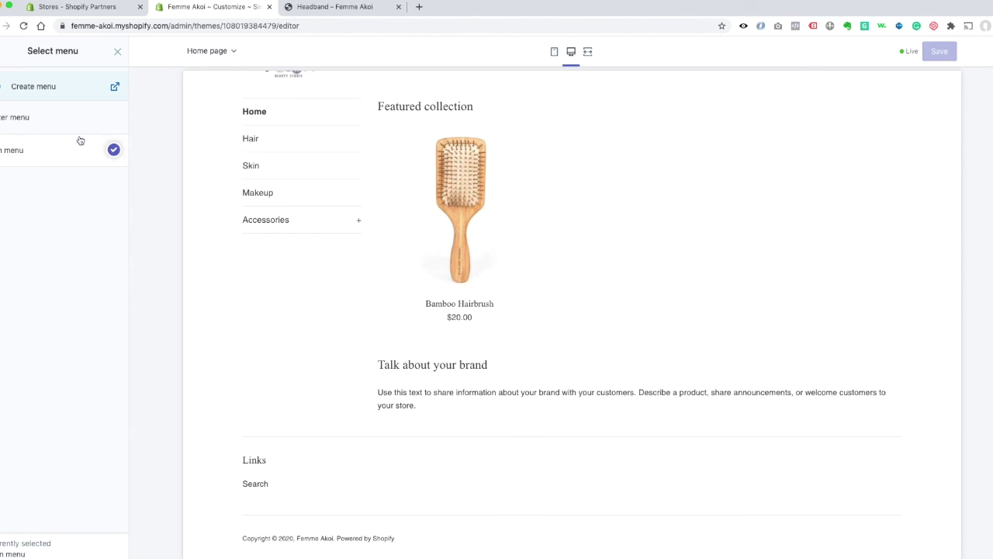
pyautogui.click(117, 52)
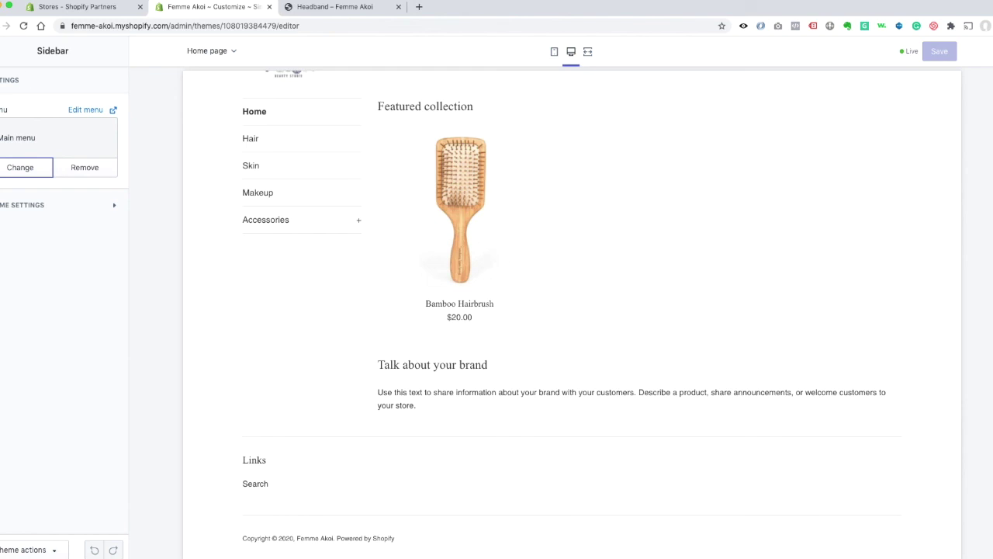
pyautogui.click(3, 50)
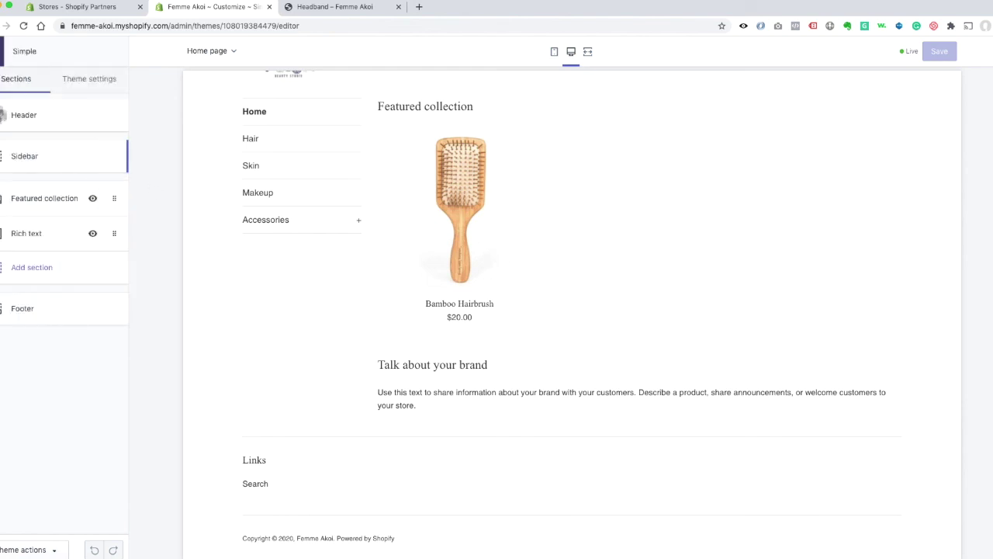
pyautogui.click(3, 50)
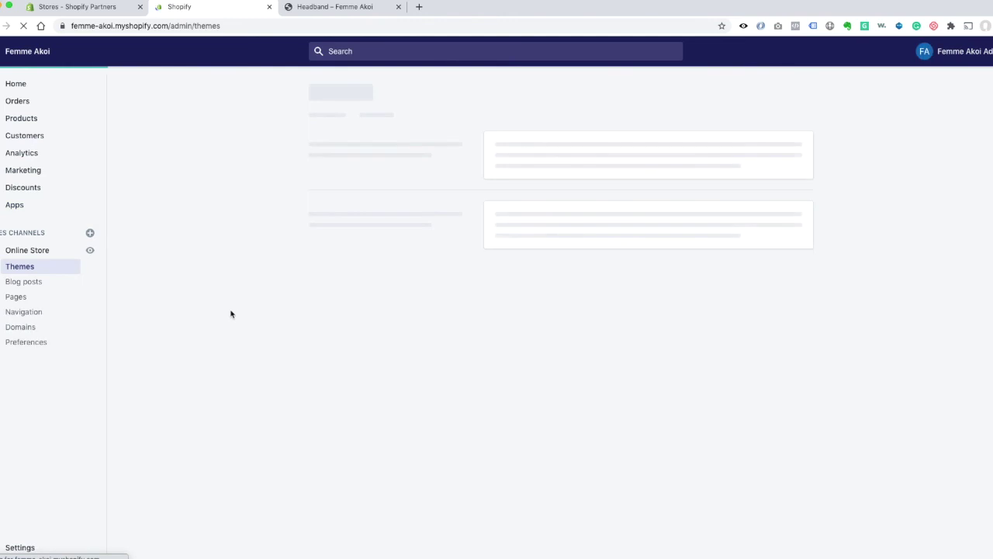